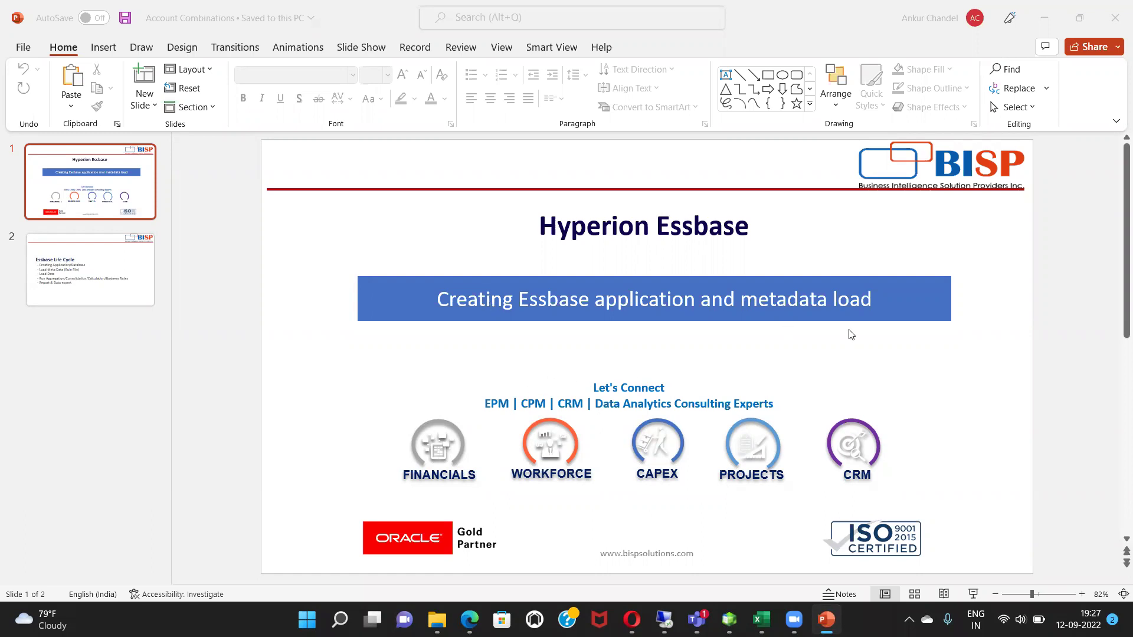
Step: Switch from the Essbase Life Cycle slide to Essbase Administration Services and expand the localhost server under Essbase Servers
scroll(790, 345, "down", 1)
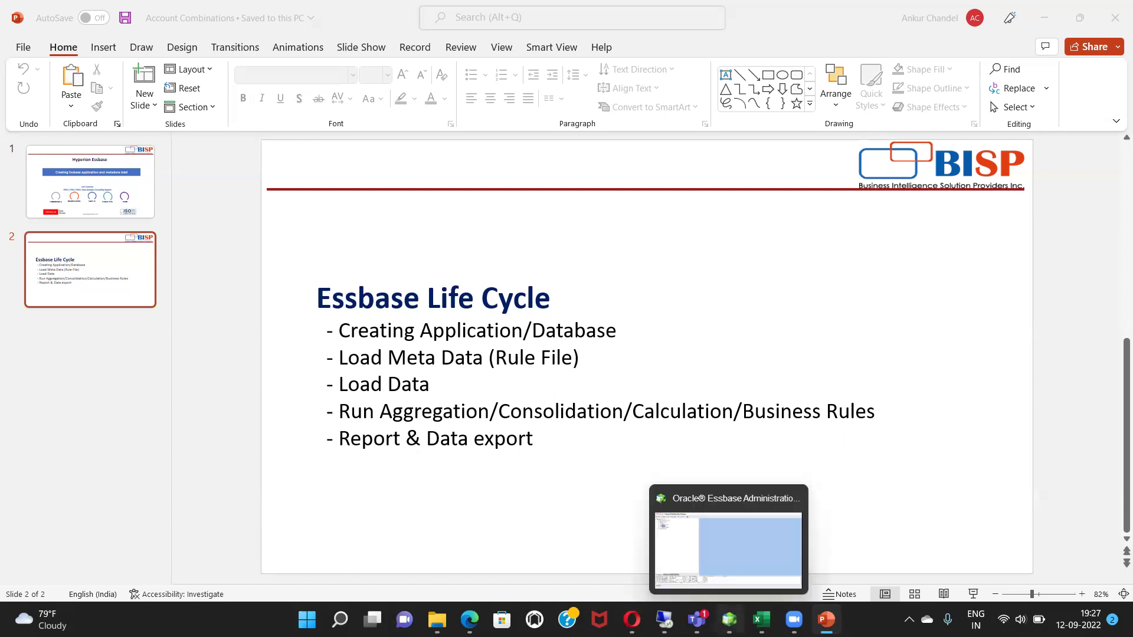
left_click(729, 620)
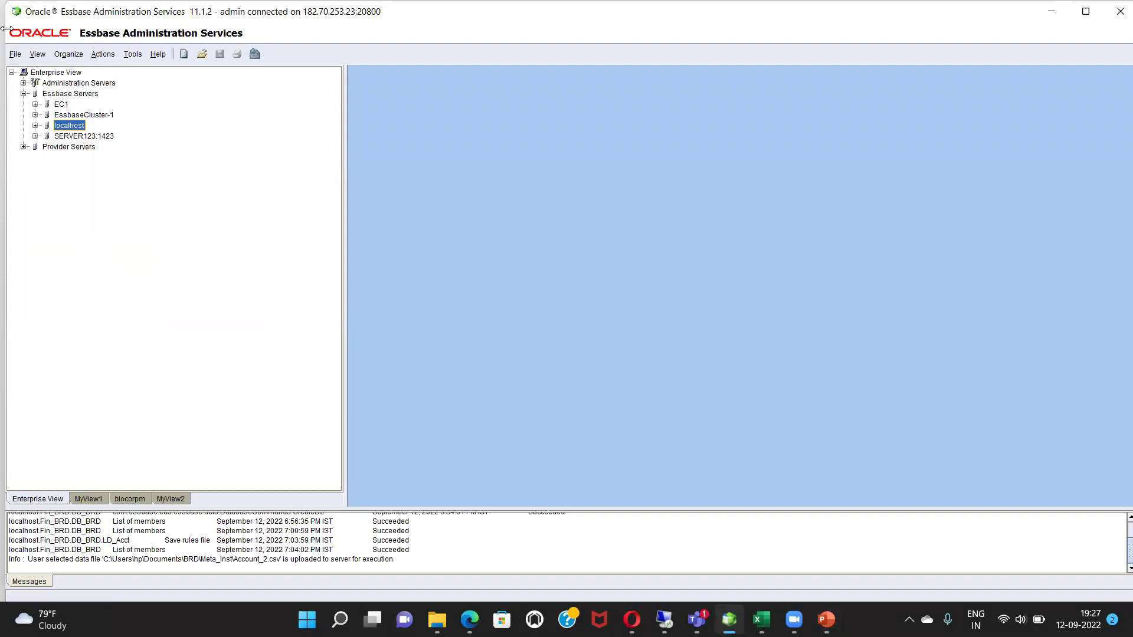
left_click(25, 96)
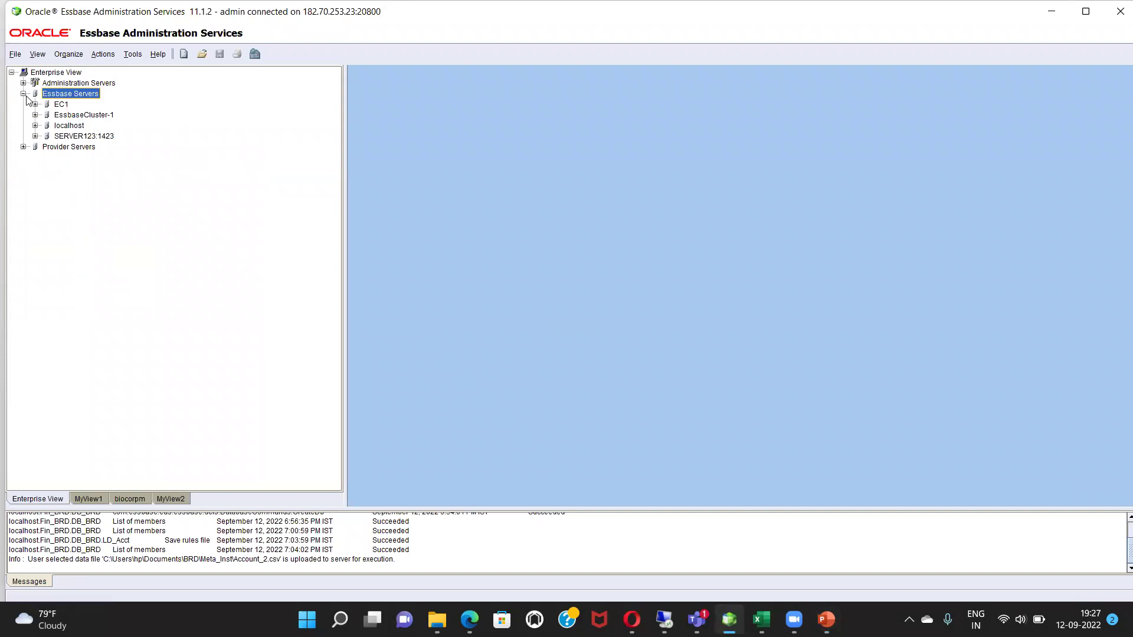
left_click(24, 95)
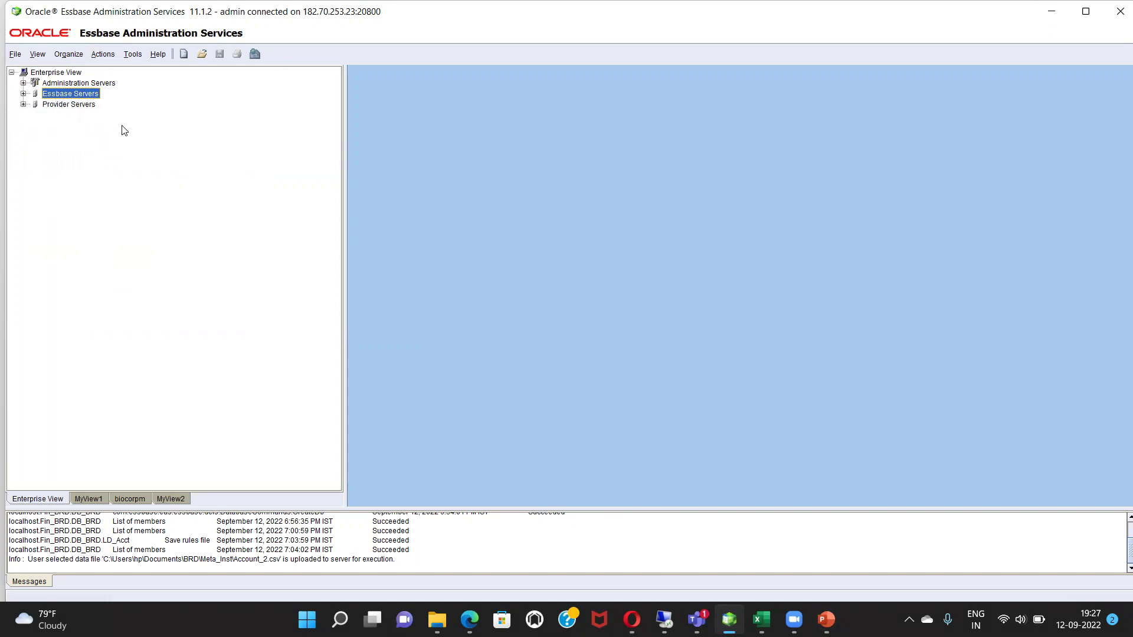
left_click(24, 94)
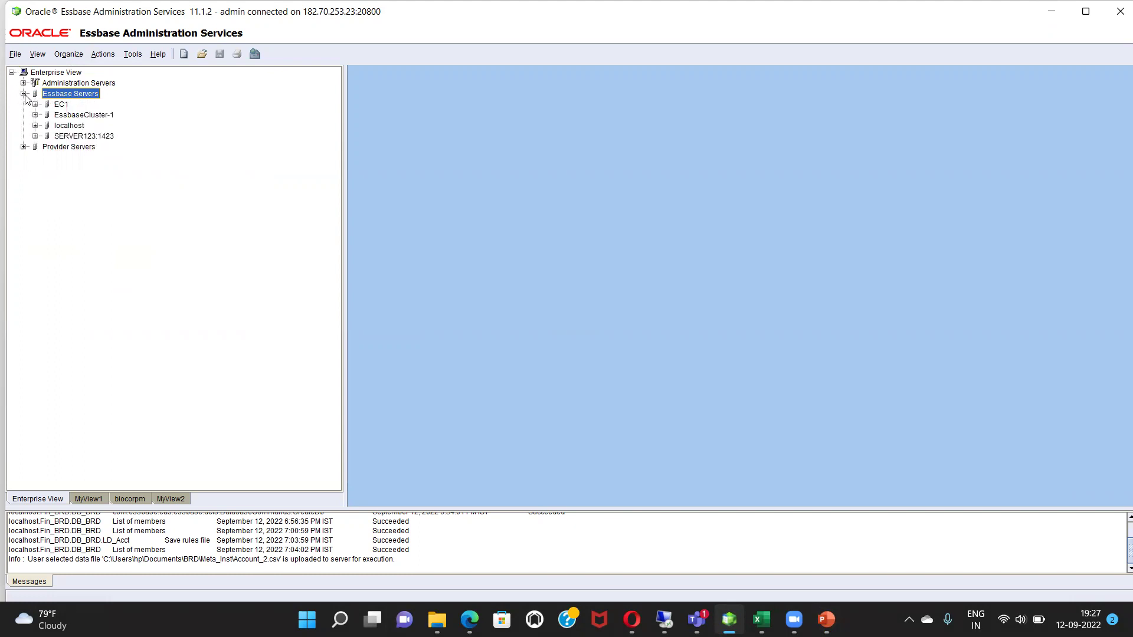
left_click(36, 125)
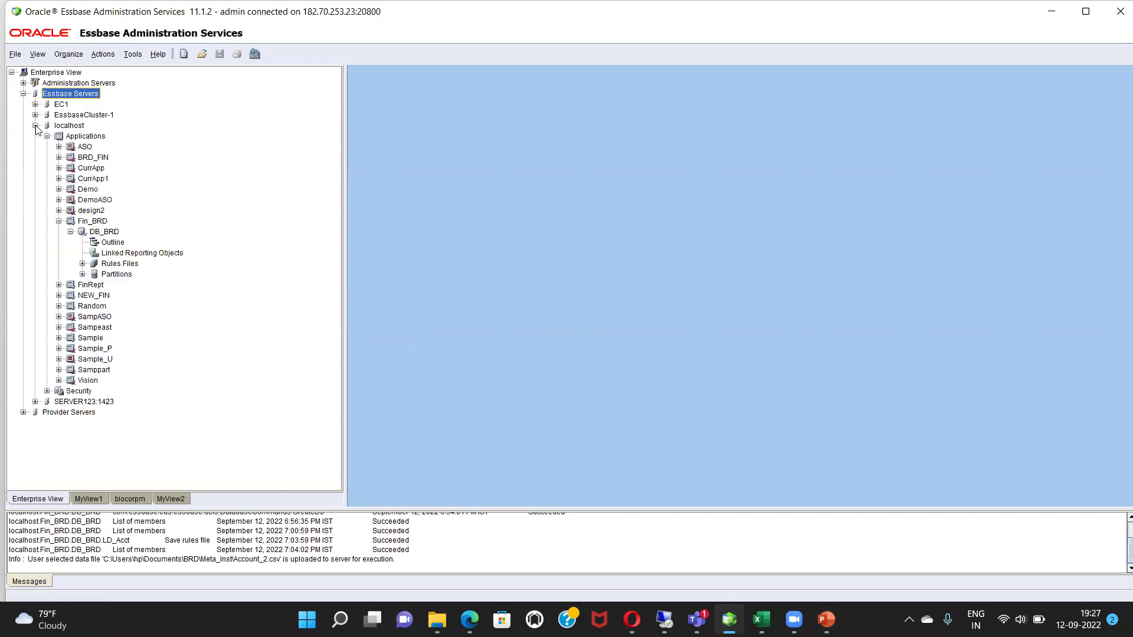
Step: Create a block storage application named FIN_Res on the localhost Essbase server
left_click(83, 137)
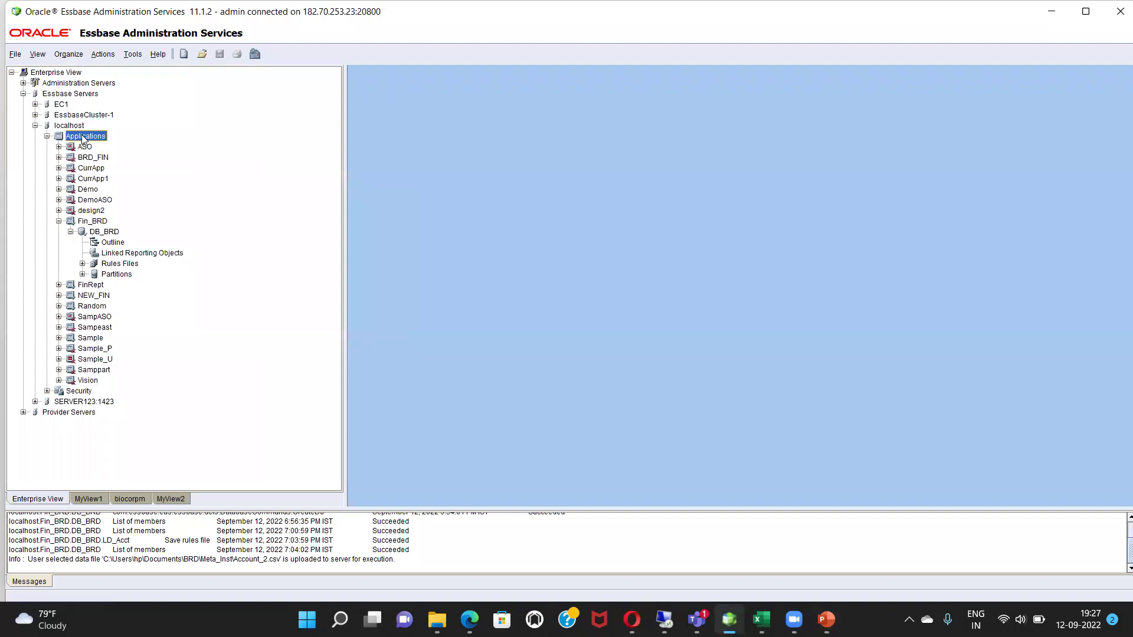
right_click(83, 138)
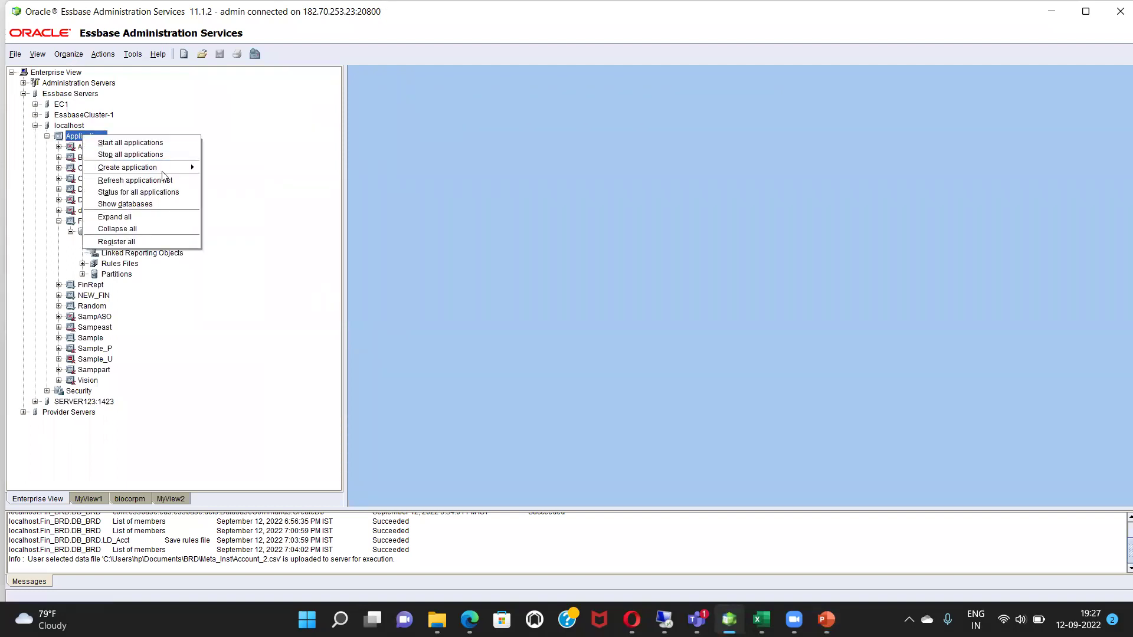
mouse_move(168, 168)
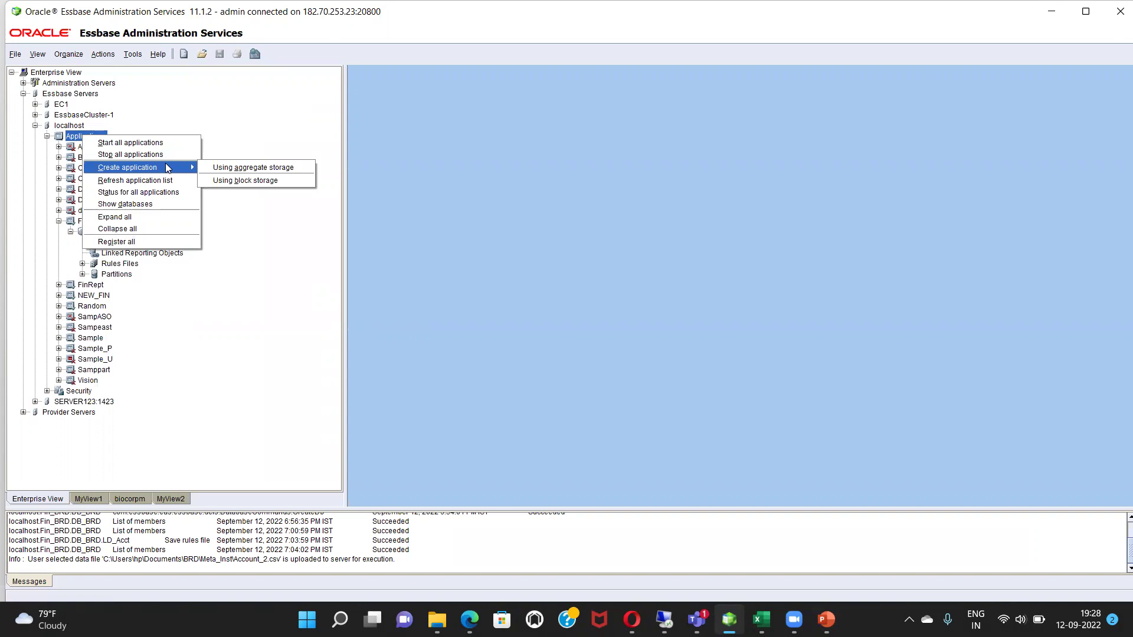
left_click(263, 183)
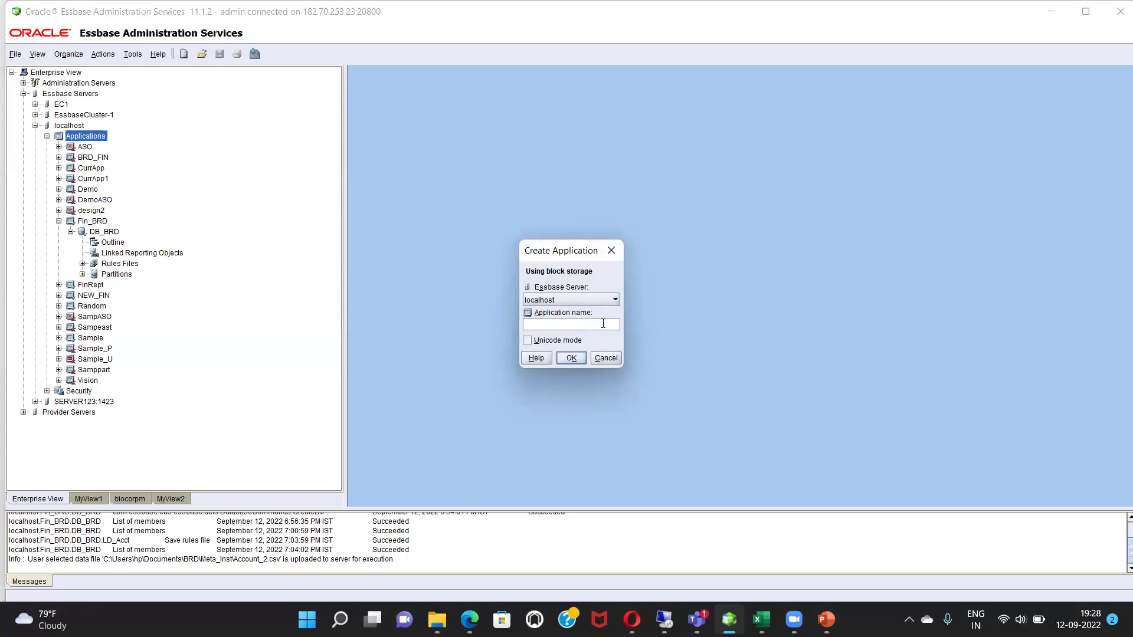
type("FIN_Res")
left_click(572, 358)
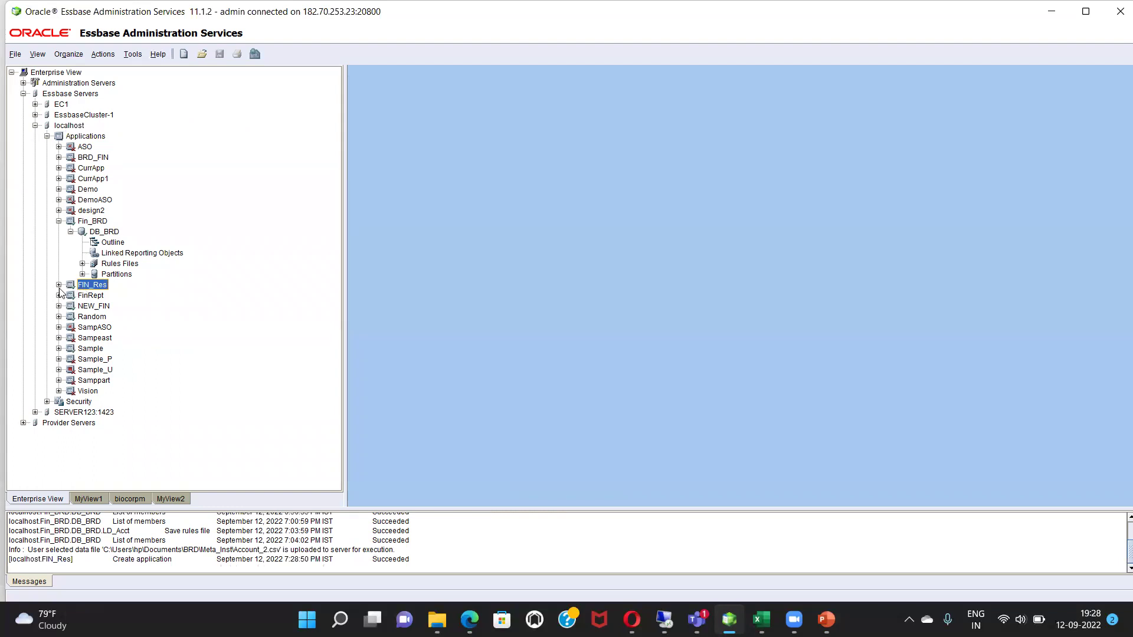
Step: Create a normal database named DB_FIN in the FIN_Res application
left_click(58, 285)
right_click(91, 289)
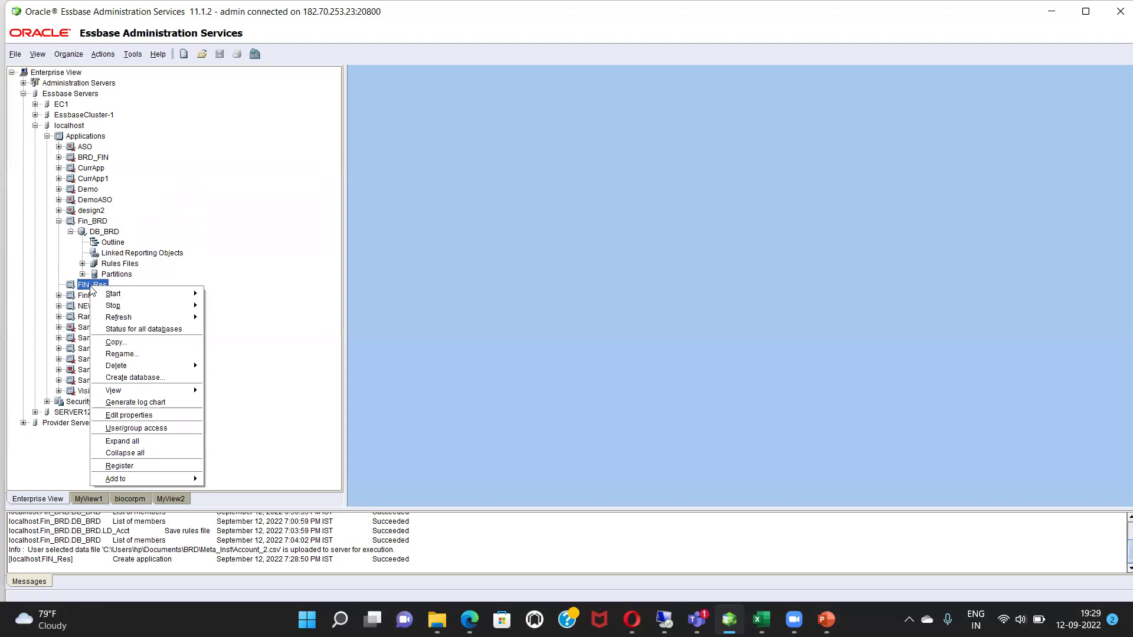
left_click(142, 378)
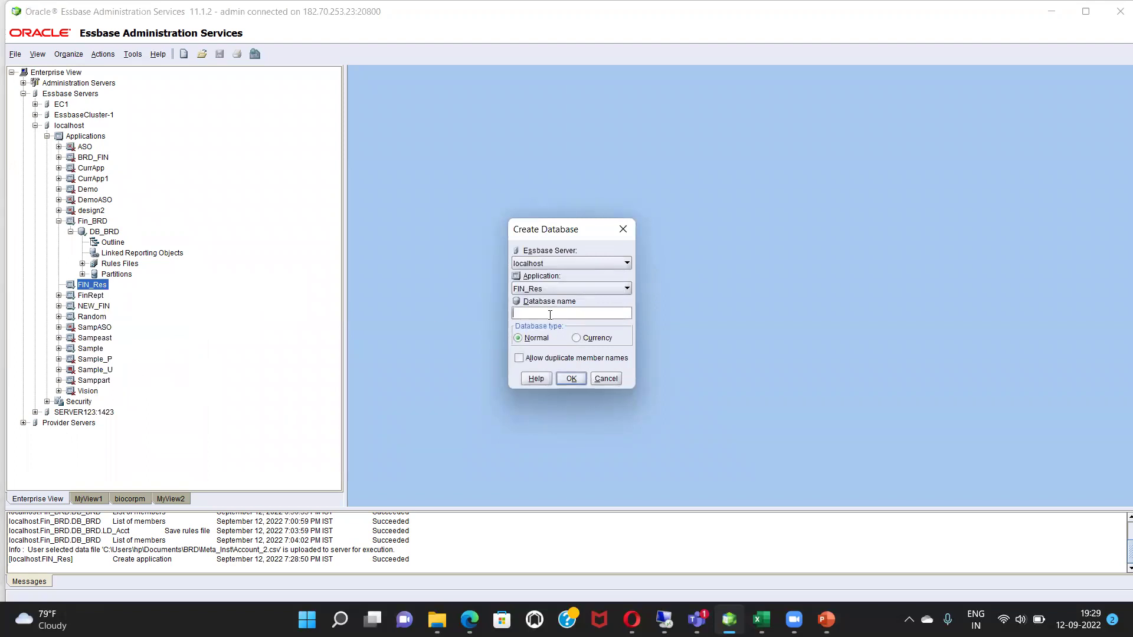
type("DB_FIN")
left_click(571, 378)
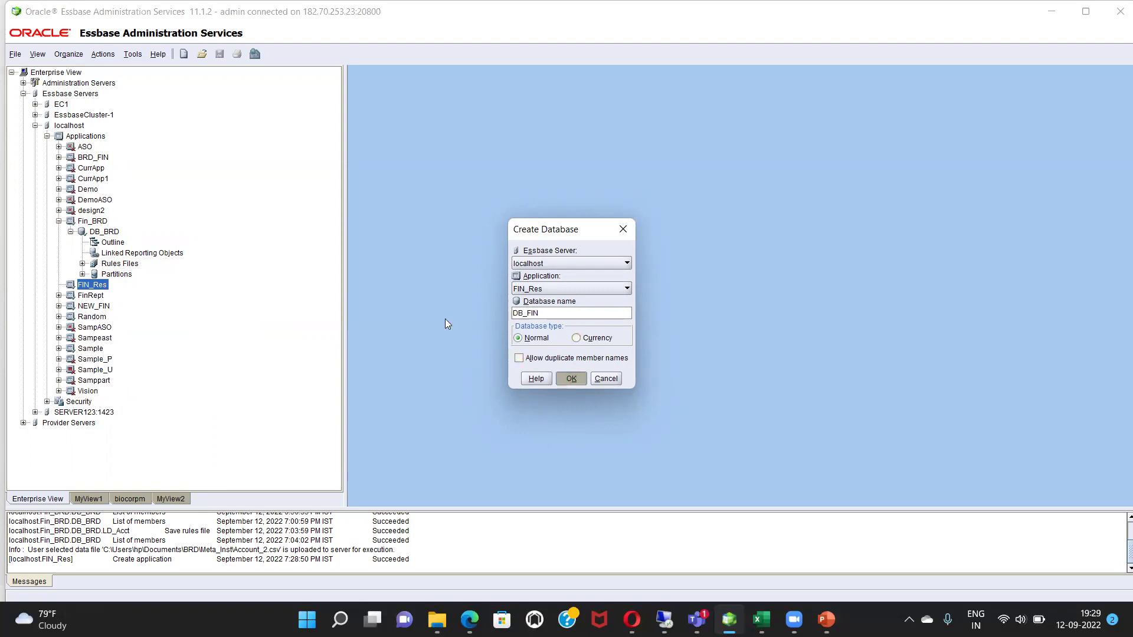
Step: Collapse the Fin_BRD application, expand the DB_FIN database and open its outline for editing
left_click(59, 221)
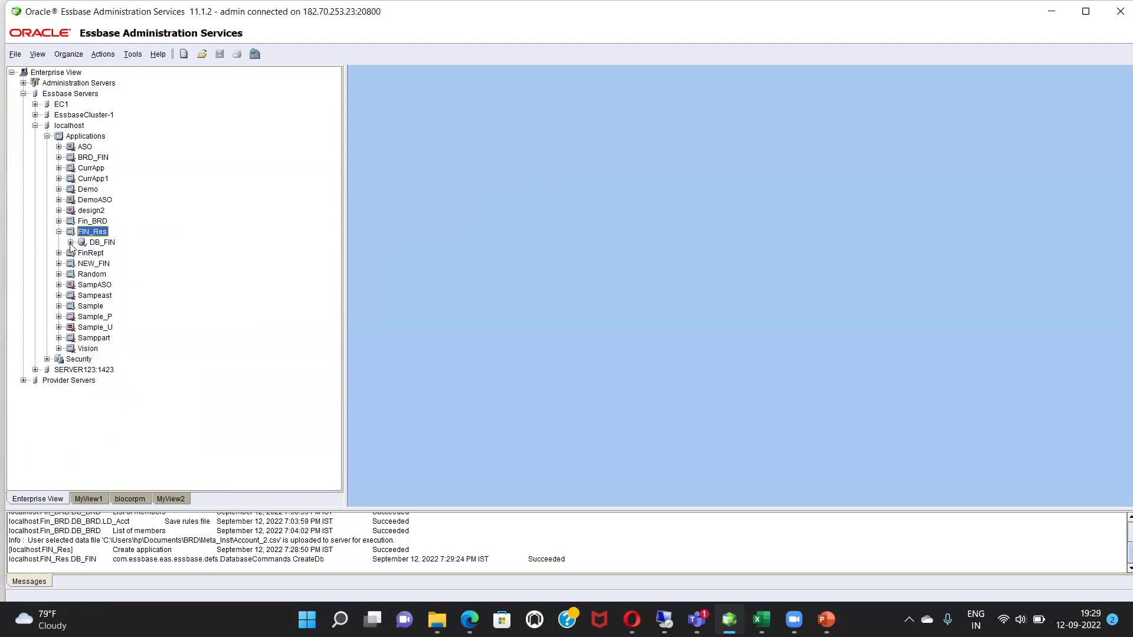
left_click(70, 242)
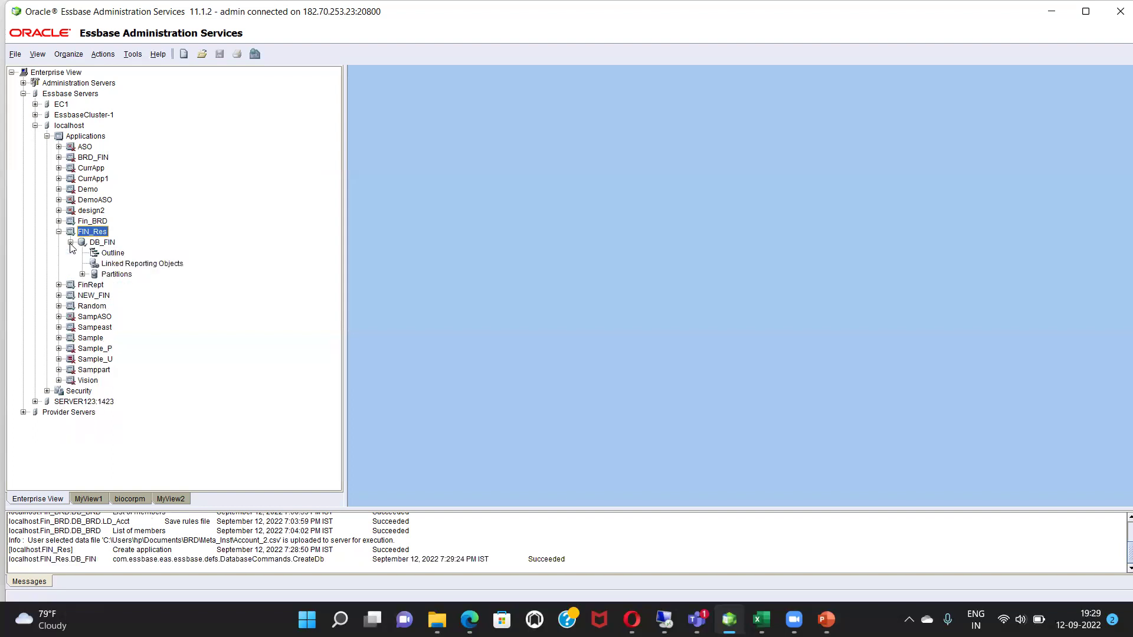
left_click(106, 253)
double_click(106, 254)
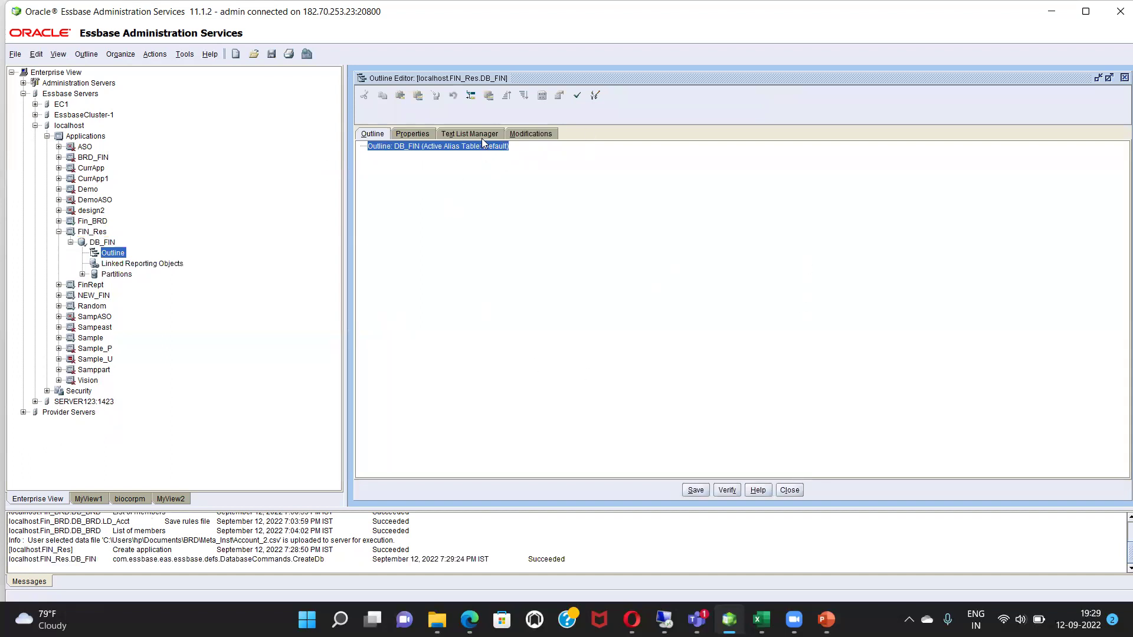
Step: Add the dimensions Account, Entity, Version, Employee, Period and Years to the DB_FIN outline
left_click(475, 97)
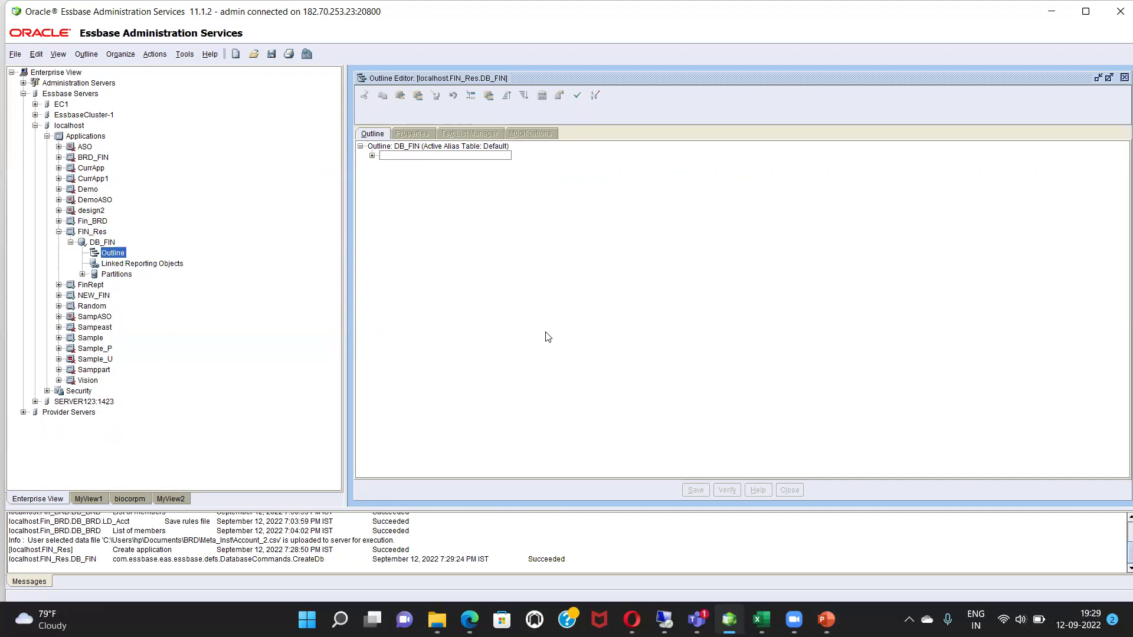
type("Account")
key("Return")
type("Entity")
key("Return")
type("Version")
key("Return")
type("Employee")
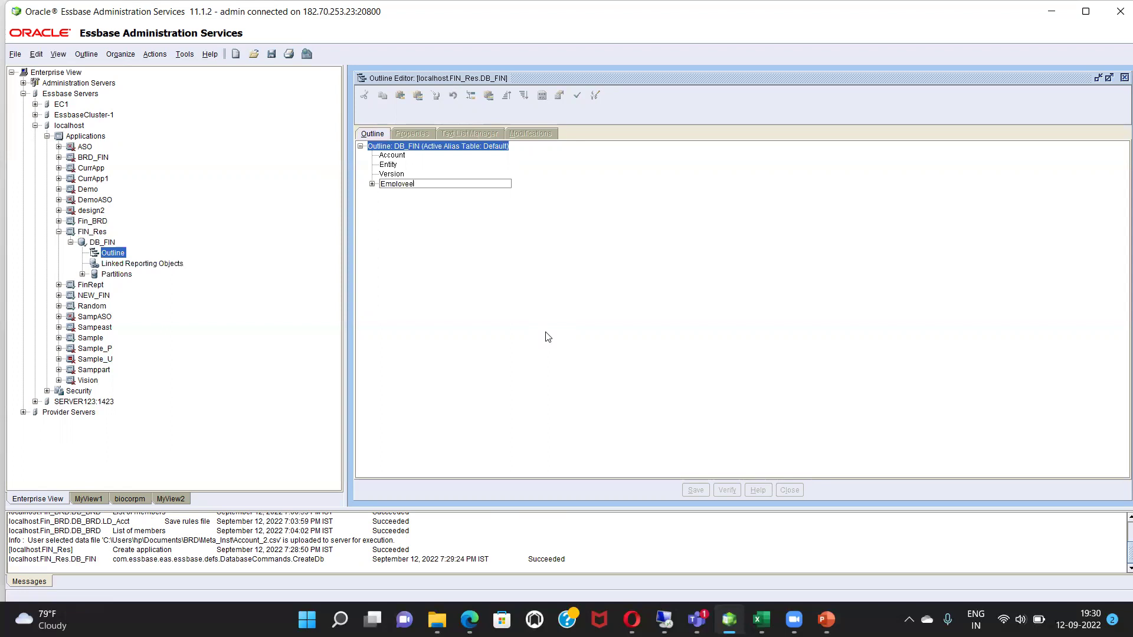
key("Return")
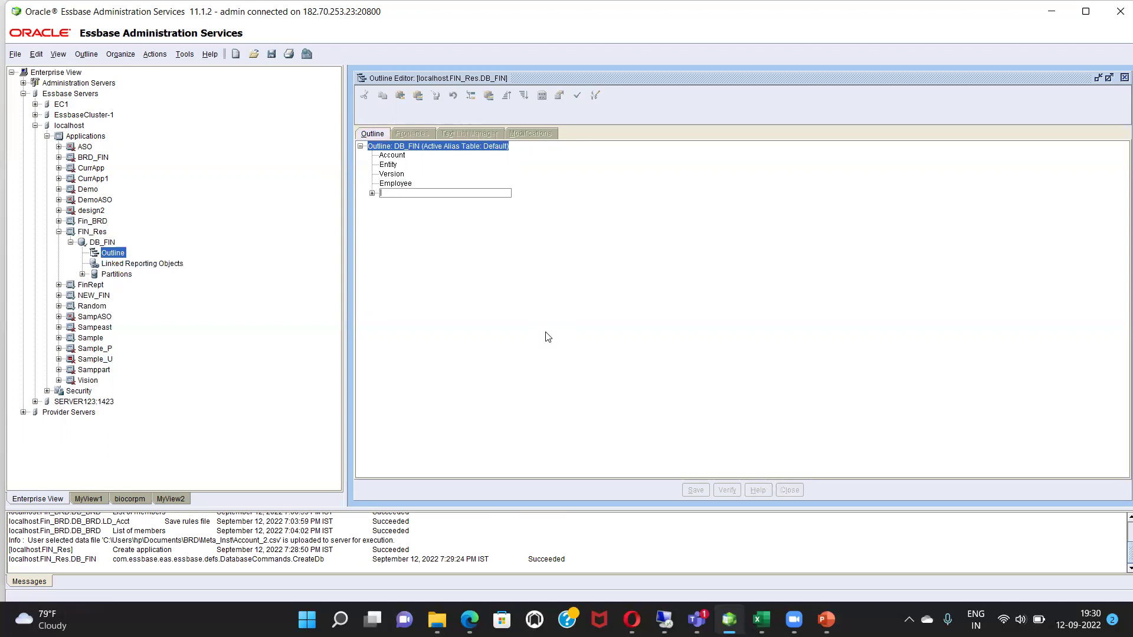
type("Period")
key("Return")
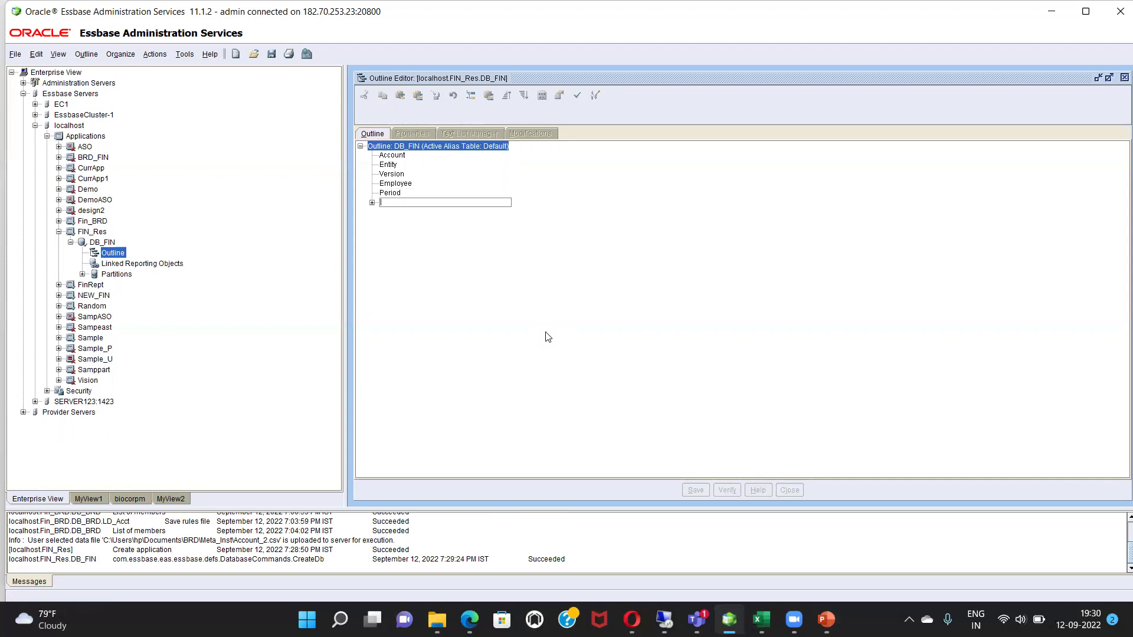
type("Years")
key("Return")
key("Escape")
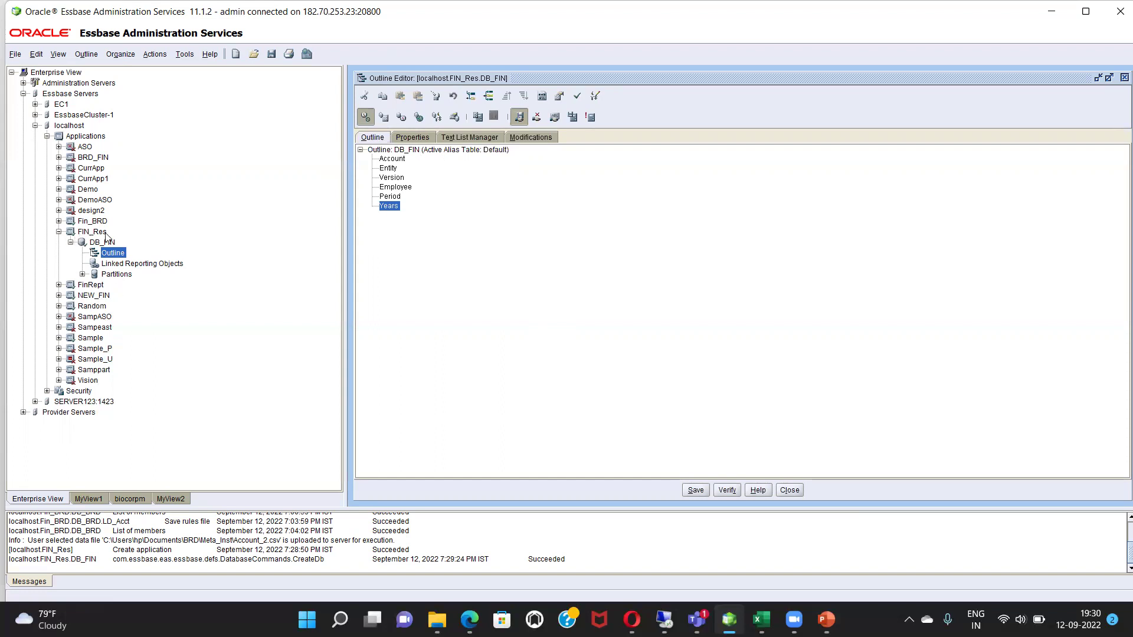
Step: Verify the DB_FIN outline and dismiss the verification message
left_click(393, 158)
left_click(725, 491)
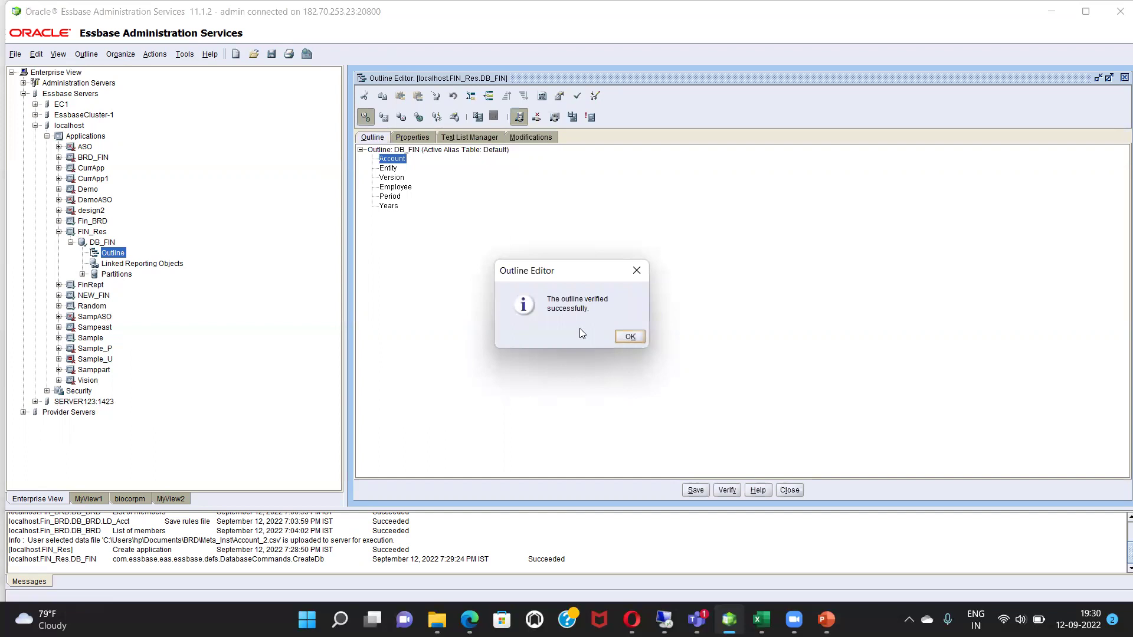
left_click(628, 336)
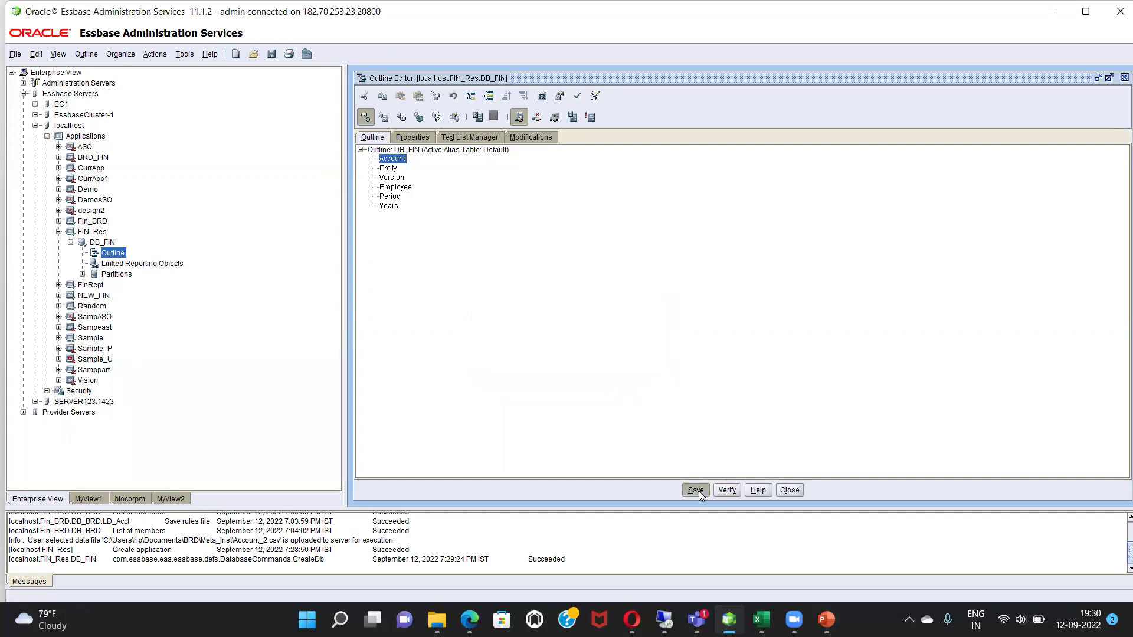
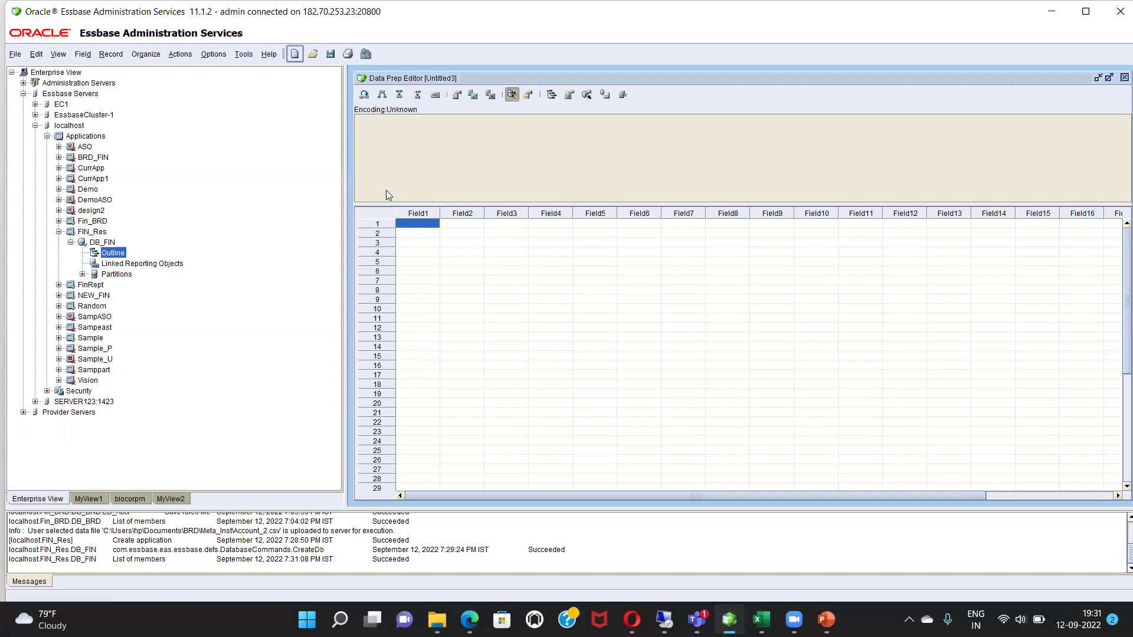
Step: Start opening a data file in the Data Prep Editor, showing CSV files from the file system's Meta_Inst folder
left_click(16, 54)
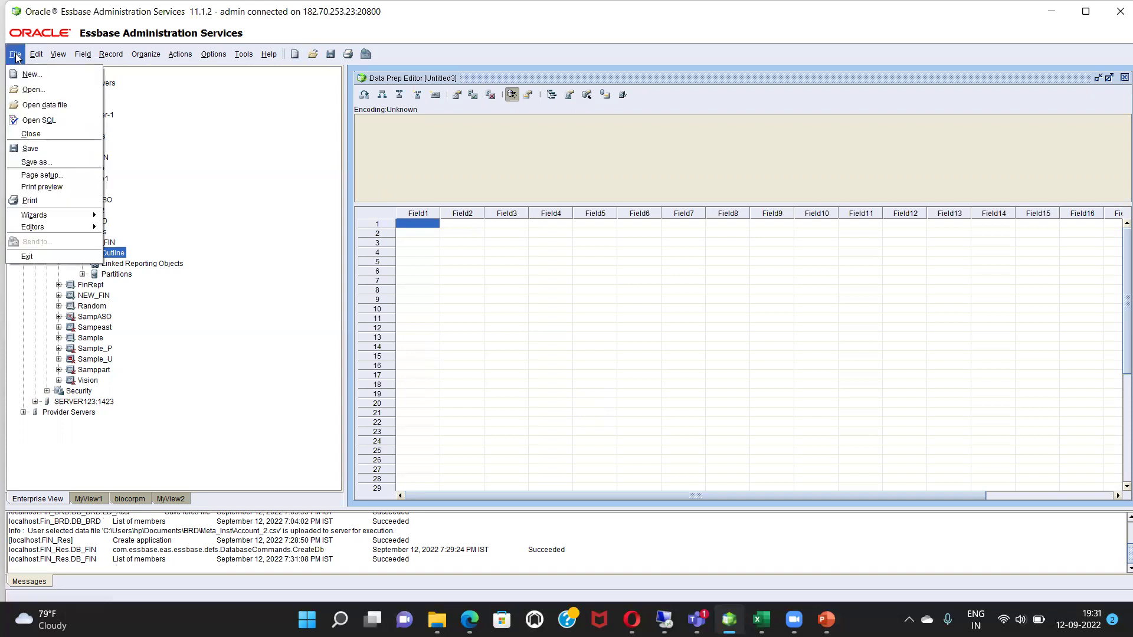
left_click(40, 106)
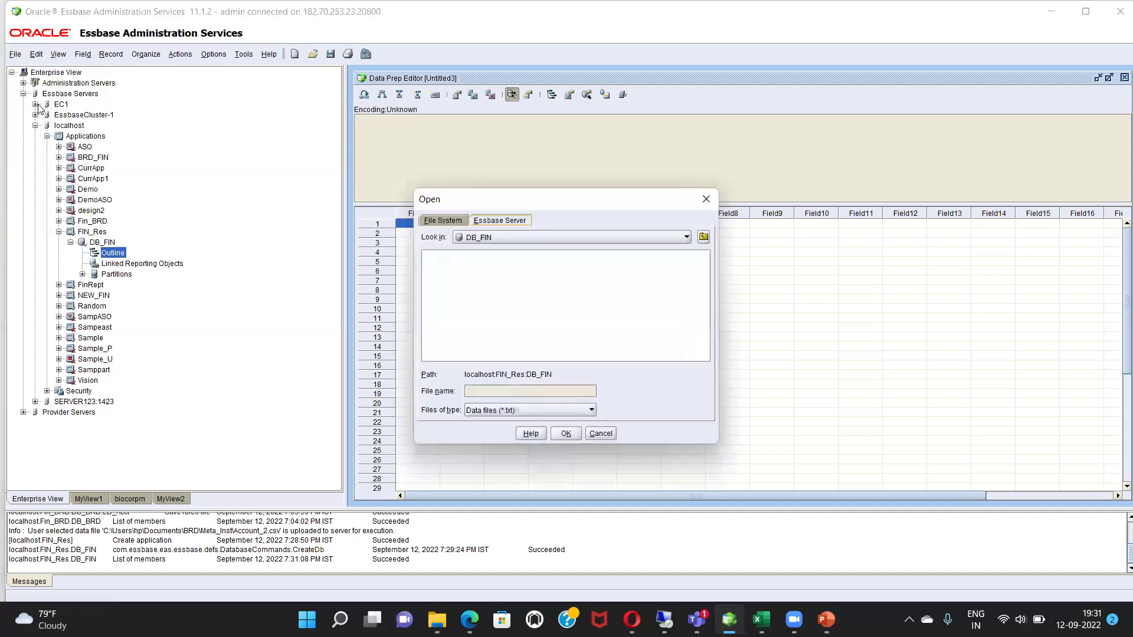
left_click(447, 220)
left_click(532, 403)
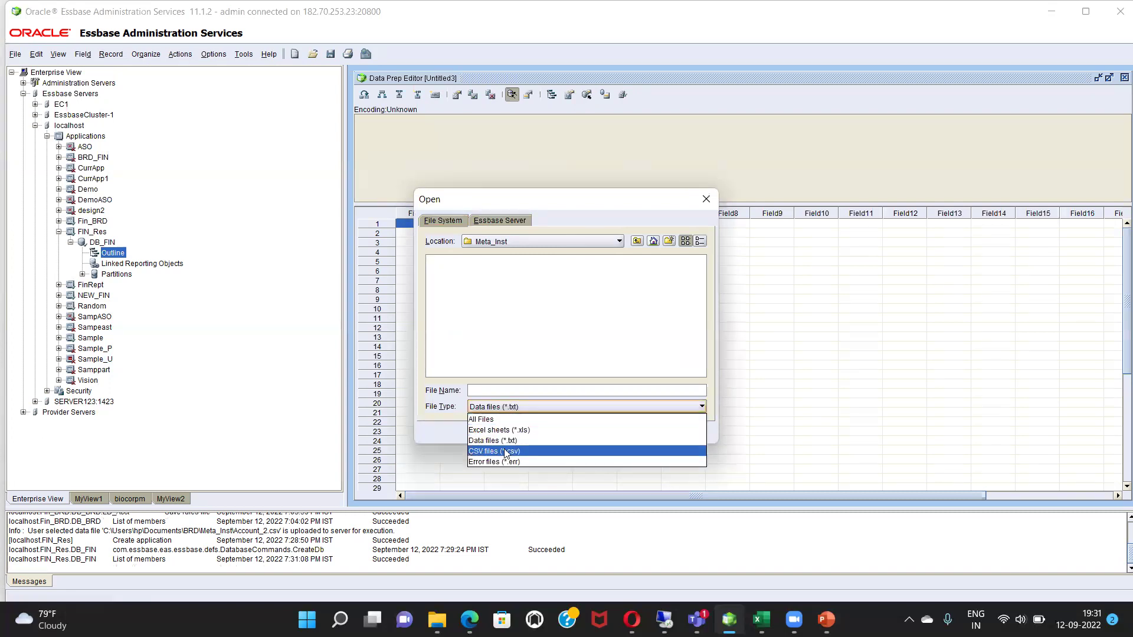
left_click(506, 452)
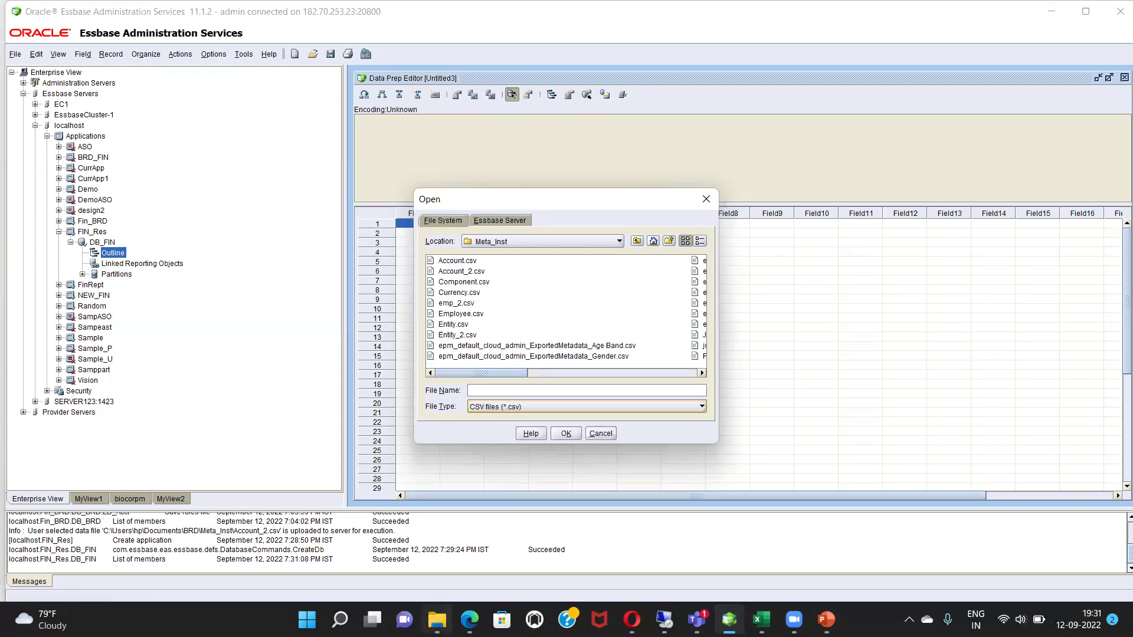
Step: Open Account_2 from Documents > BRD > Meta_Inst in Excel and examine its account hierarchy from the first row
left_click(436, 619)
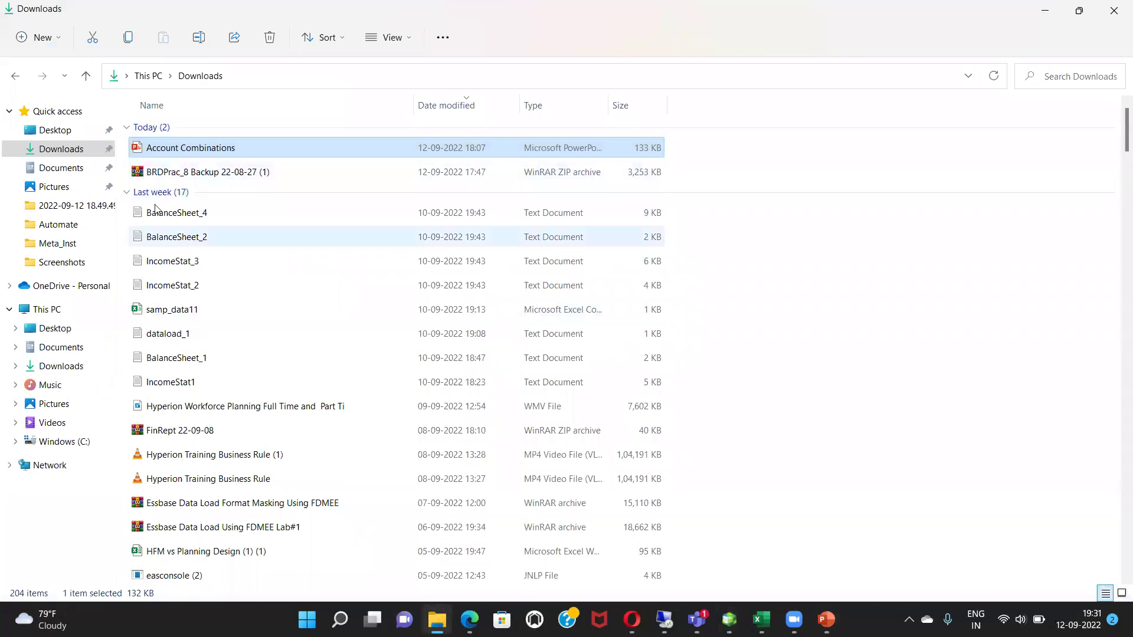
left_click(61, 167)
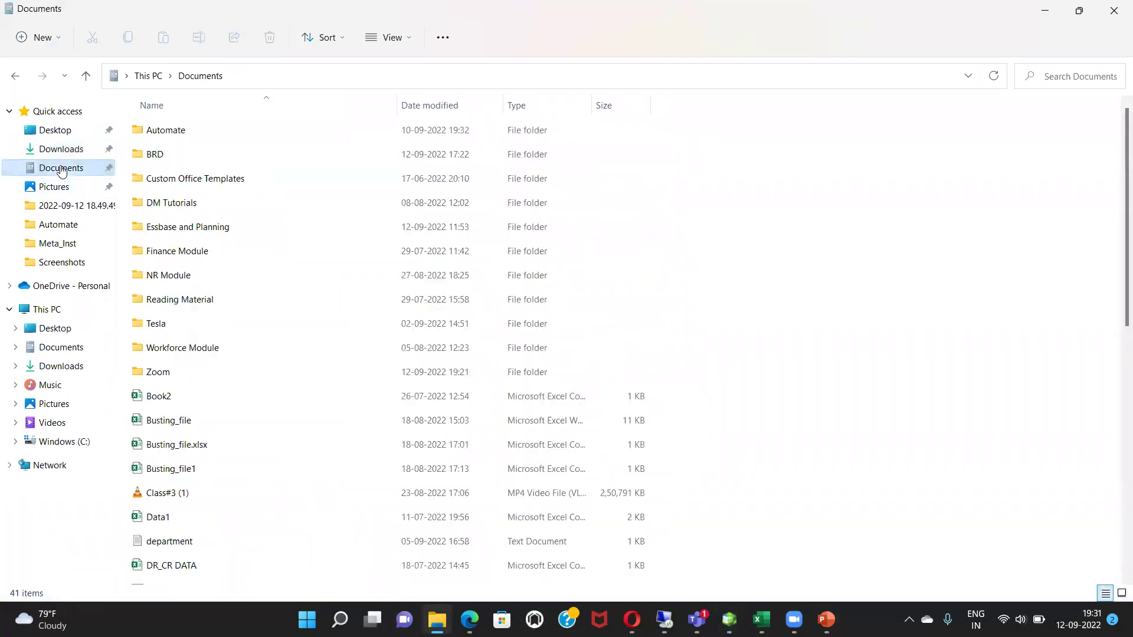
double_click(171, 155)
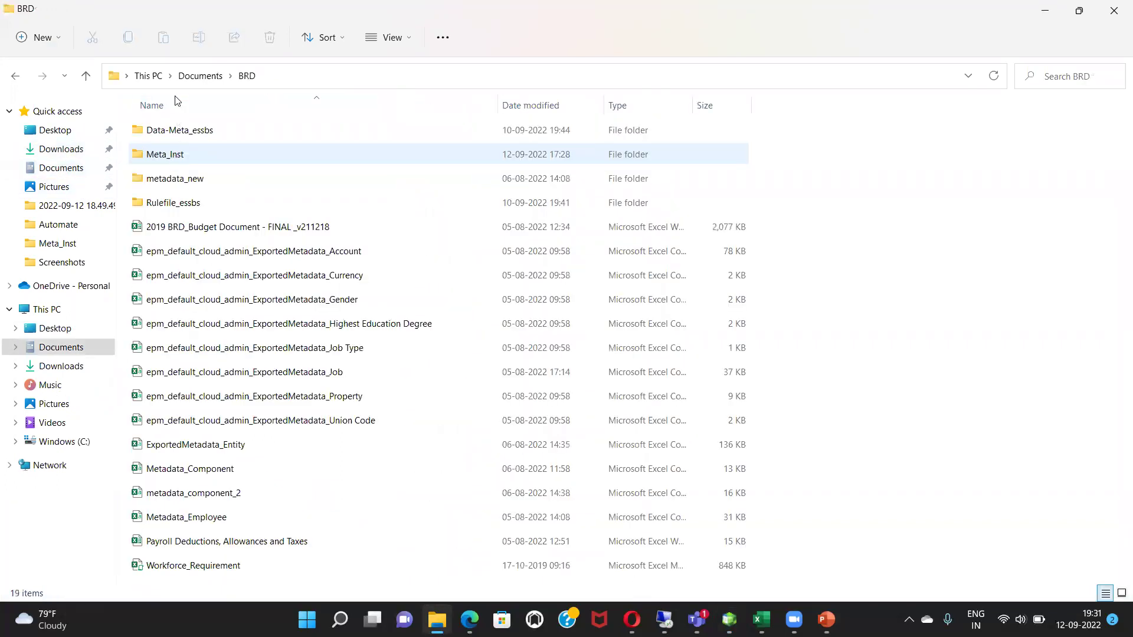
double_click(175, 155)
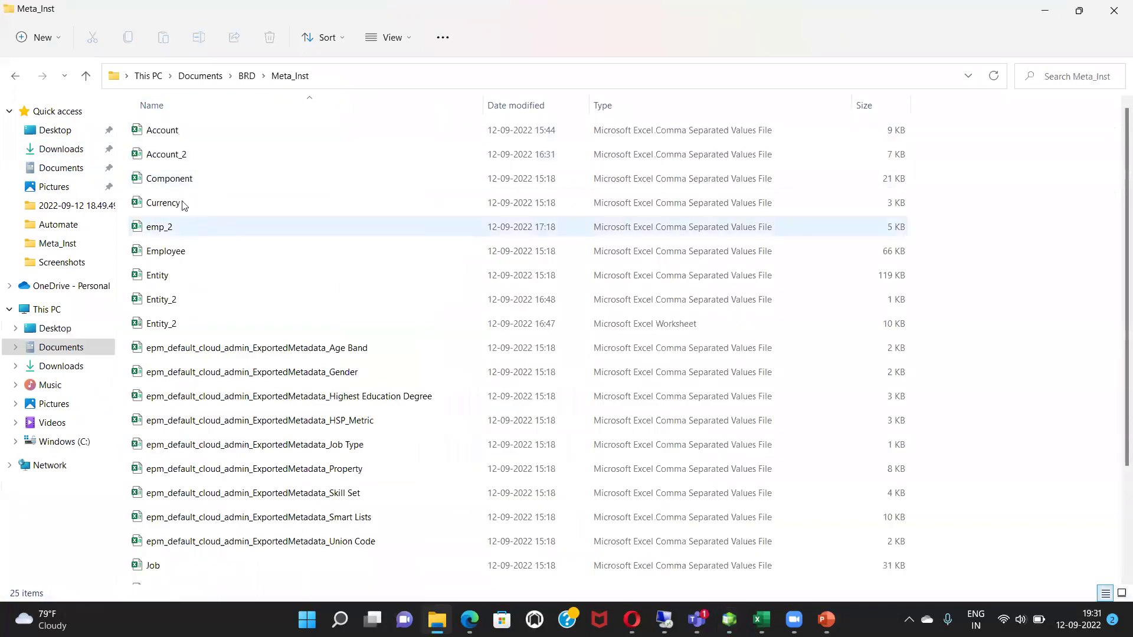
double_click(190, 161)
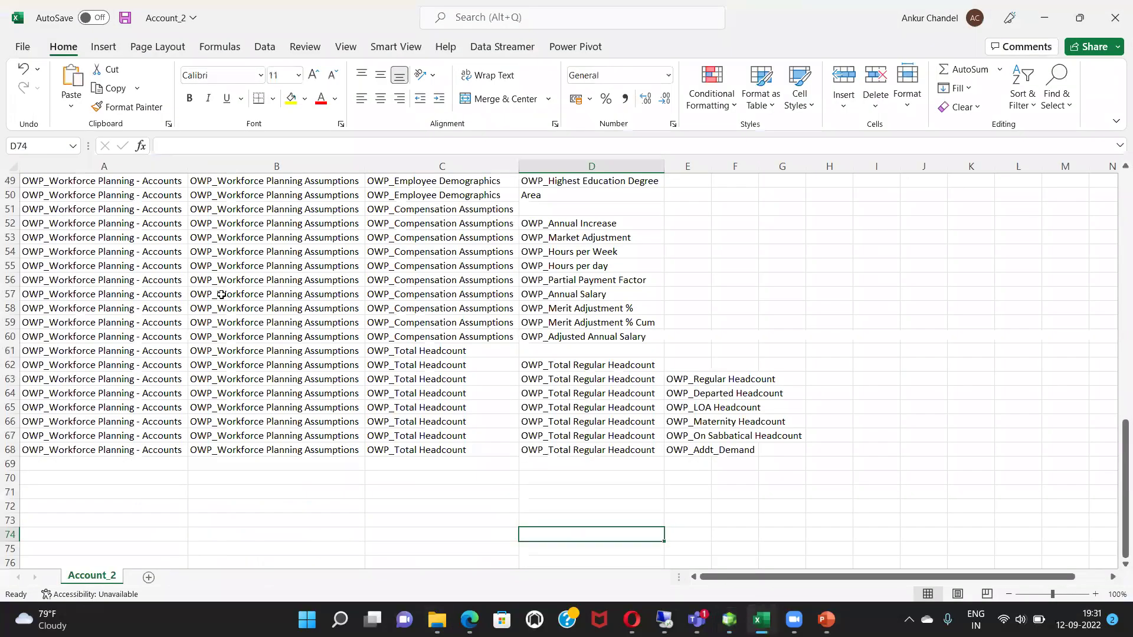
scroll(221, 294, "up", 11)
scroll(221, 294, "up", 5)
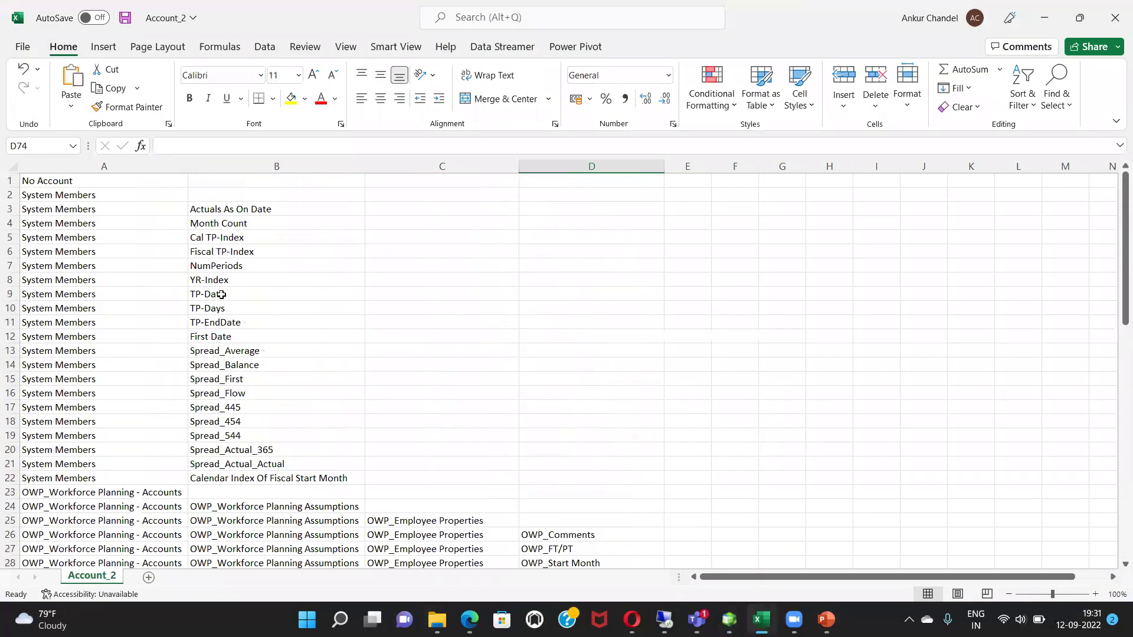
Step: Examine how the account hierarchy levels spread across columns A to E in Account_2, and close the workbook without saving
left_click_drag(35, 180, 625, 425)
left_click(643, 405)
scroll(642, 405, "up", 5)
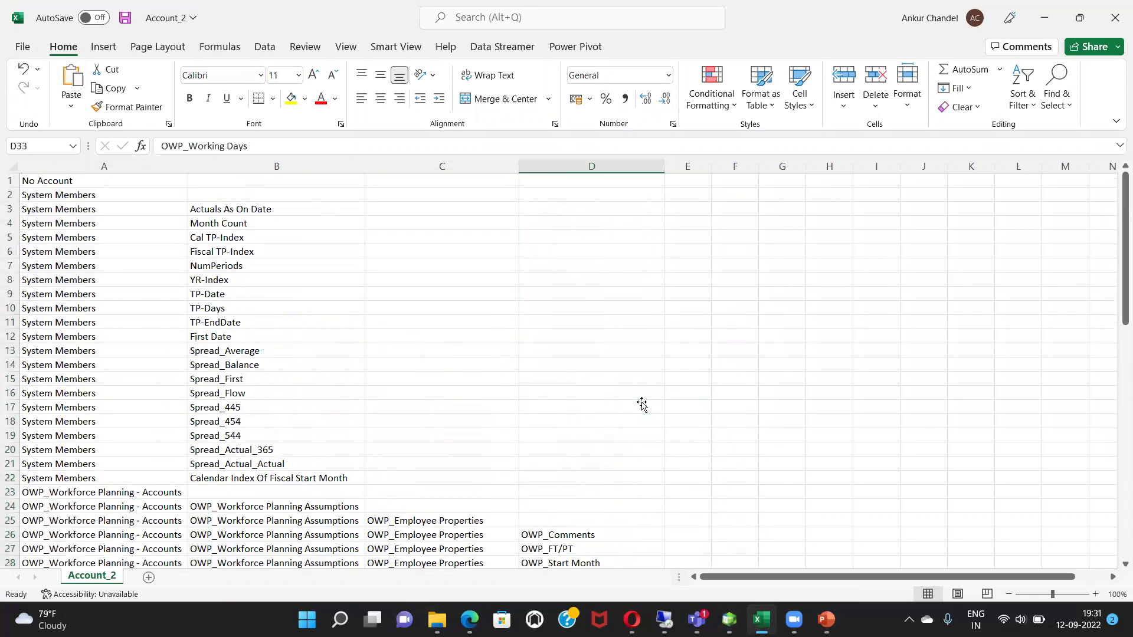
left_click_drag(37, 181, 160, 465)
left_click_drag(216, 209, 272, 463)
scroll(204, 395, "down", 4)
left_click_drag(142, 320, 147, 477)
left_click_drag(277, 365, 278, 506)
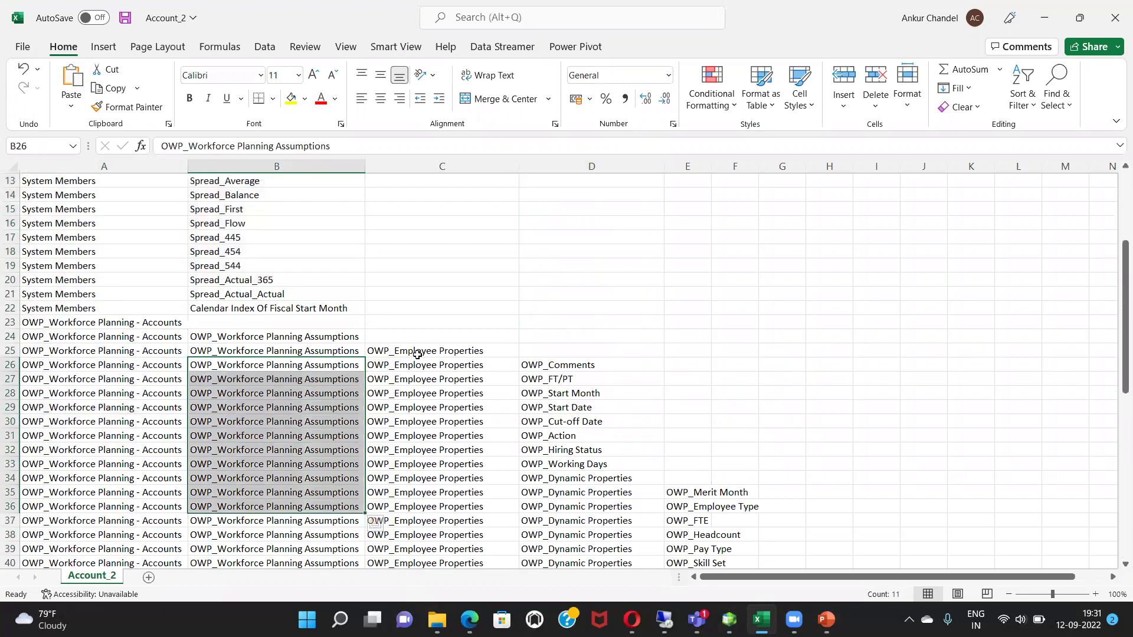
left_click_drag(429, 393, 517, 479)
left_click_drag(566, 407, 590, 506)
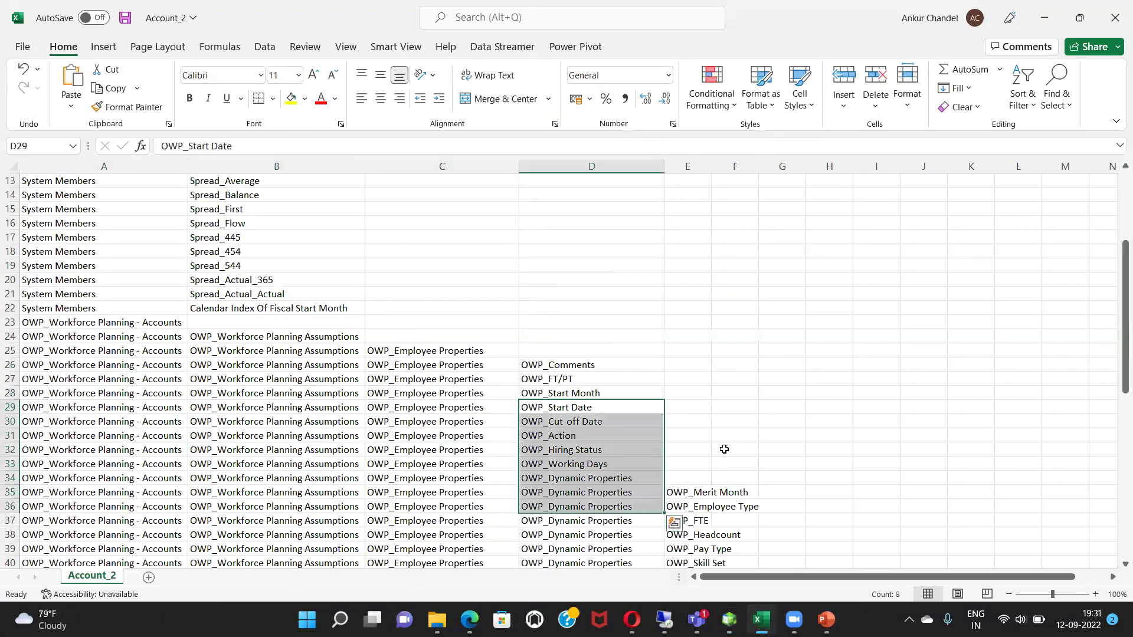
scroll(724, 449, "down", 7)
left_click(1111, 32)
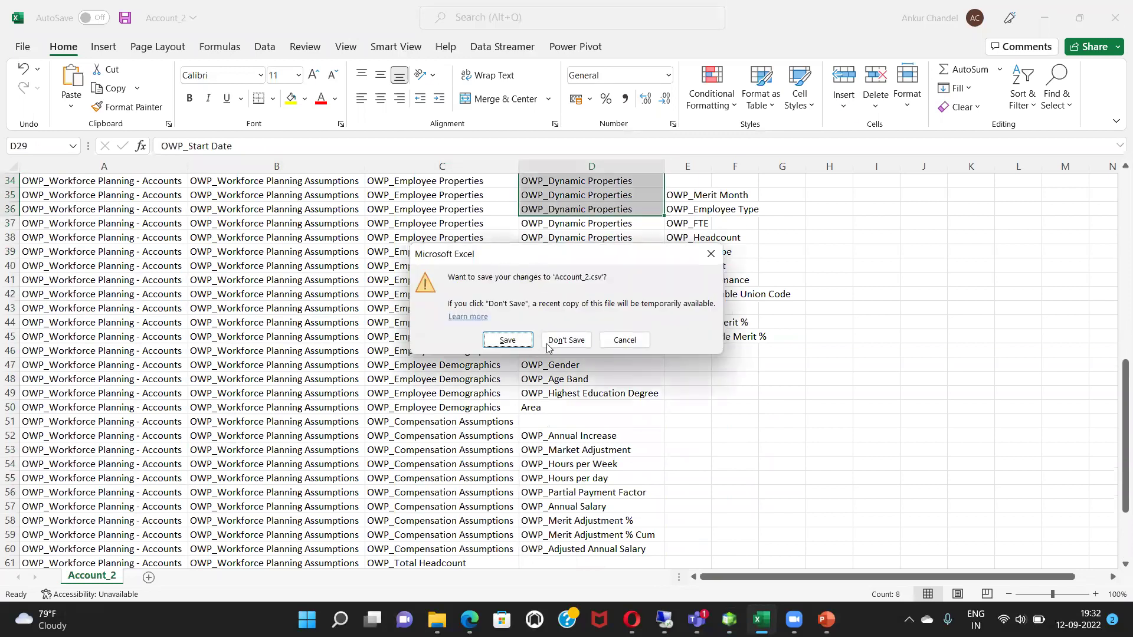
left_click(565, 340)
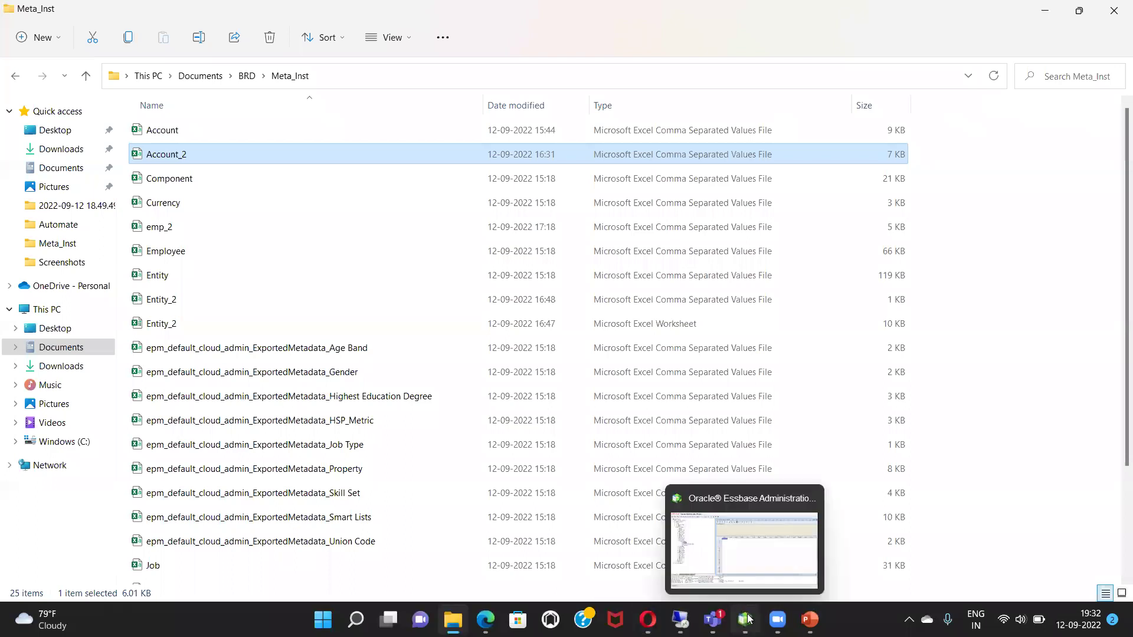
Step: Switch back to Essbase Administration Services and open Account_2.csv as the data file in the Data Prep Editor
left_click(748, 618)
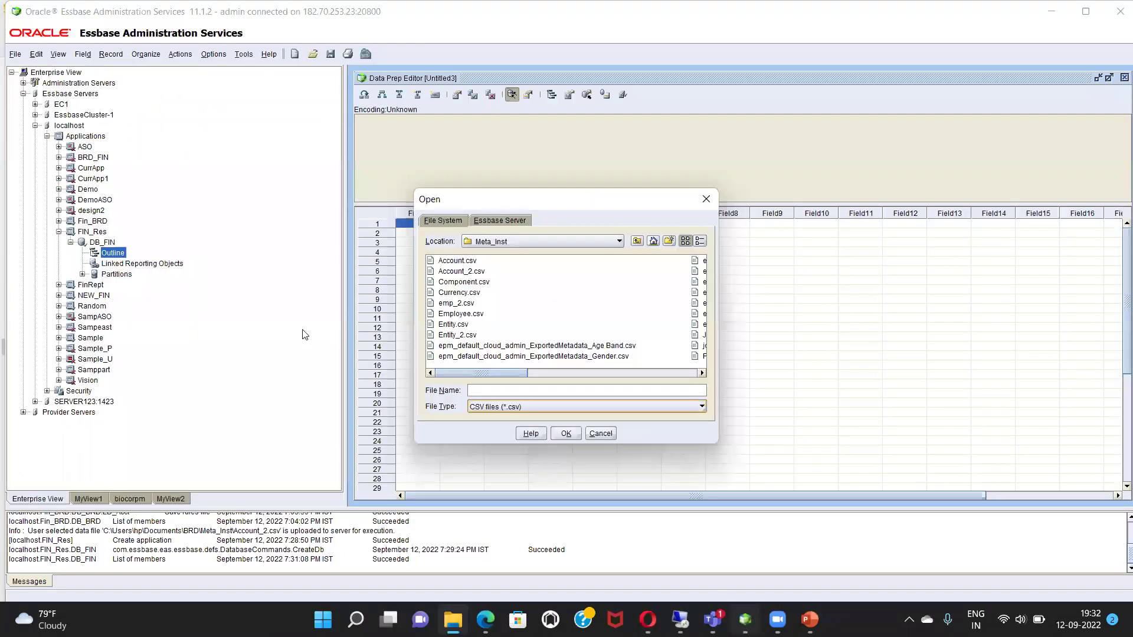
left_click(466, 272)
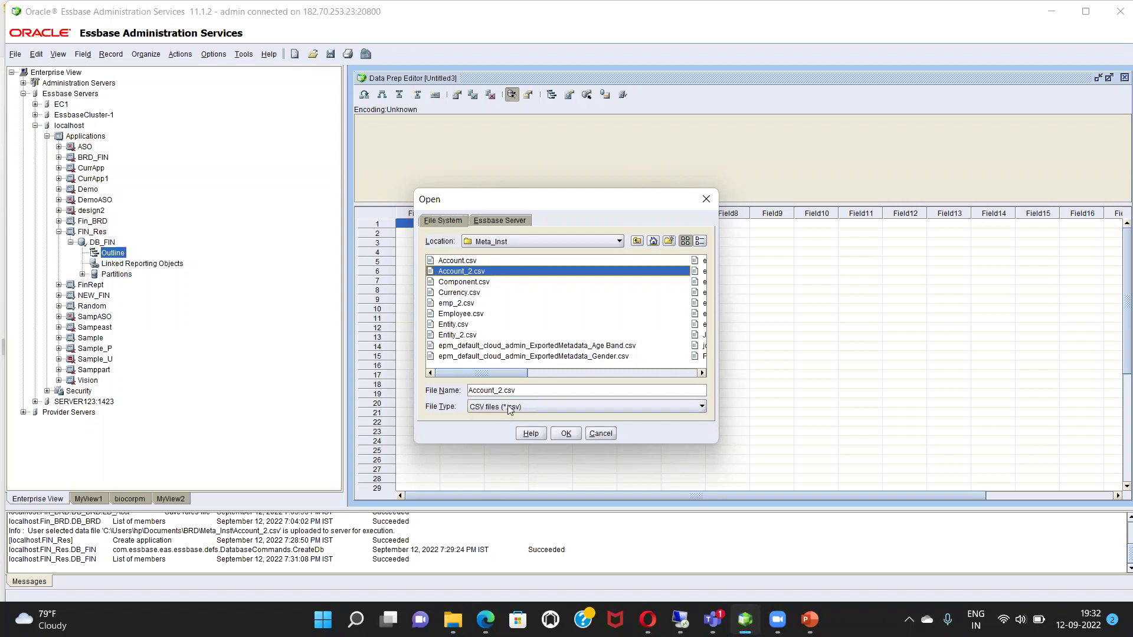
left_click(562, 433)
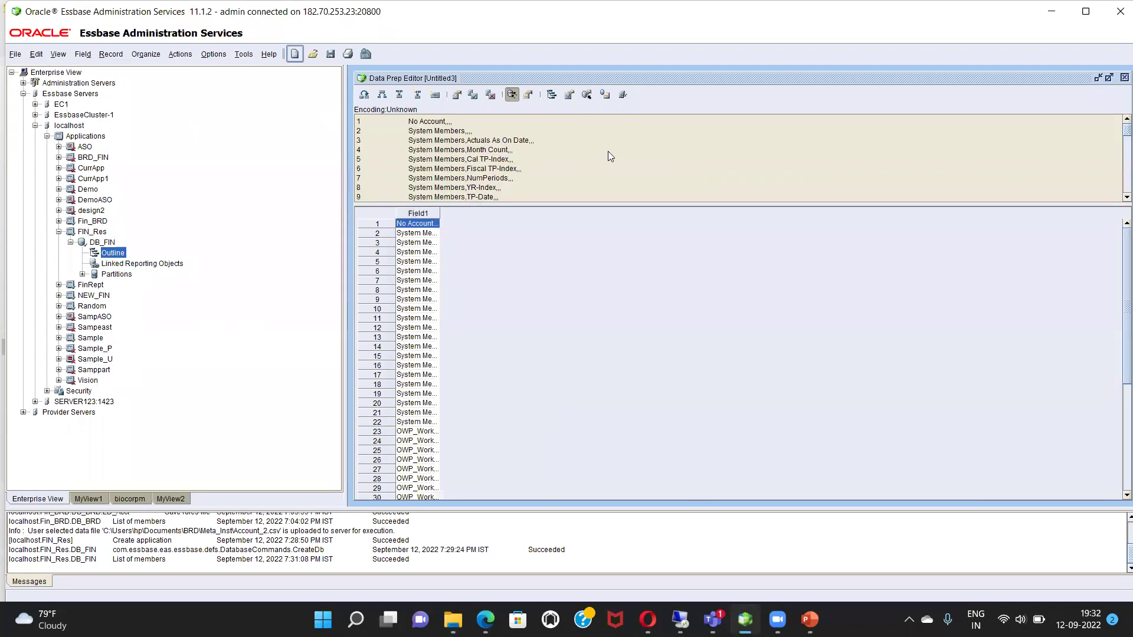
Step: Set the data source delimiter to Comma and check how the account records split into fields
left_click(570, 95)
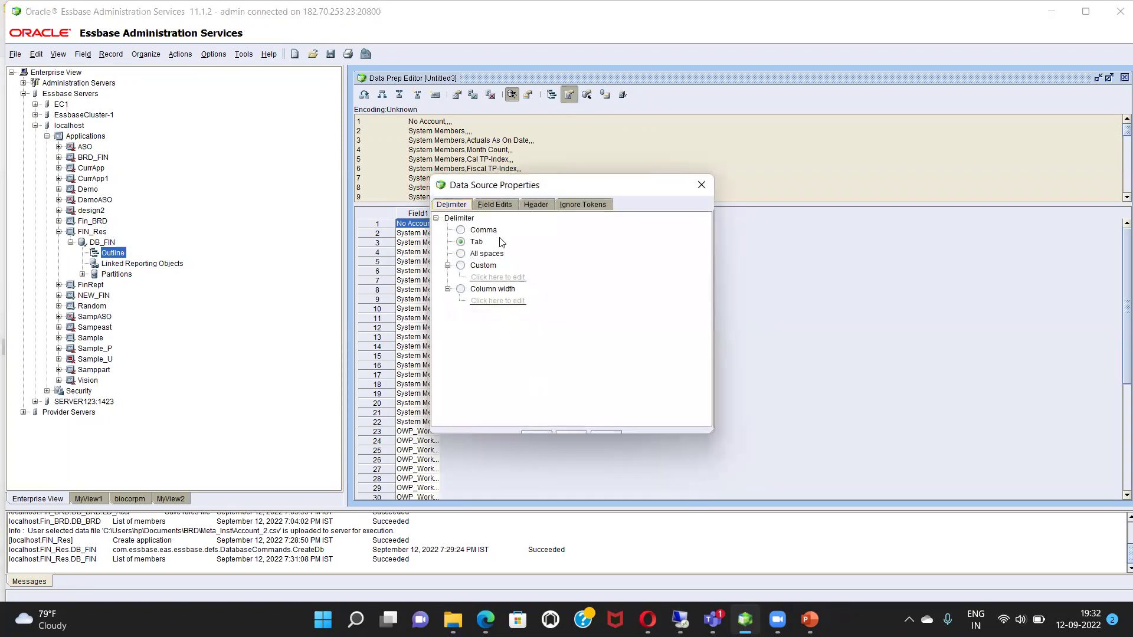
left_click(461, 230)
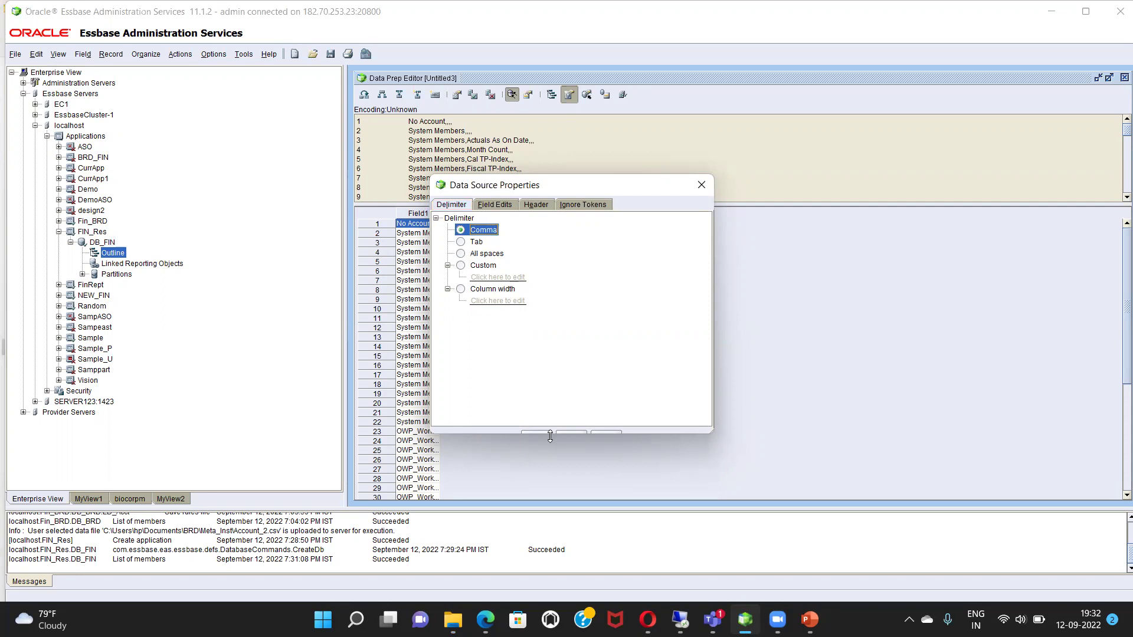
left_click_drag(550, 437, 549, 466)
left_click(531, 454)
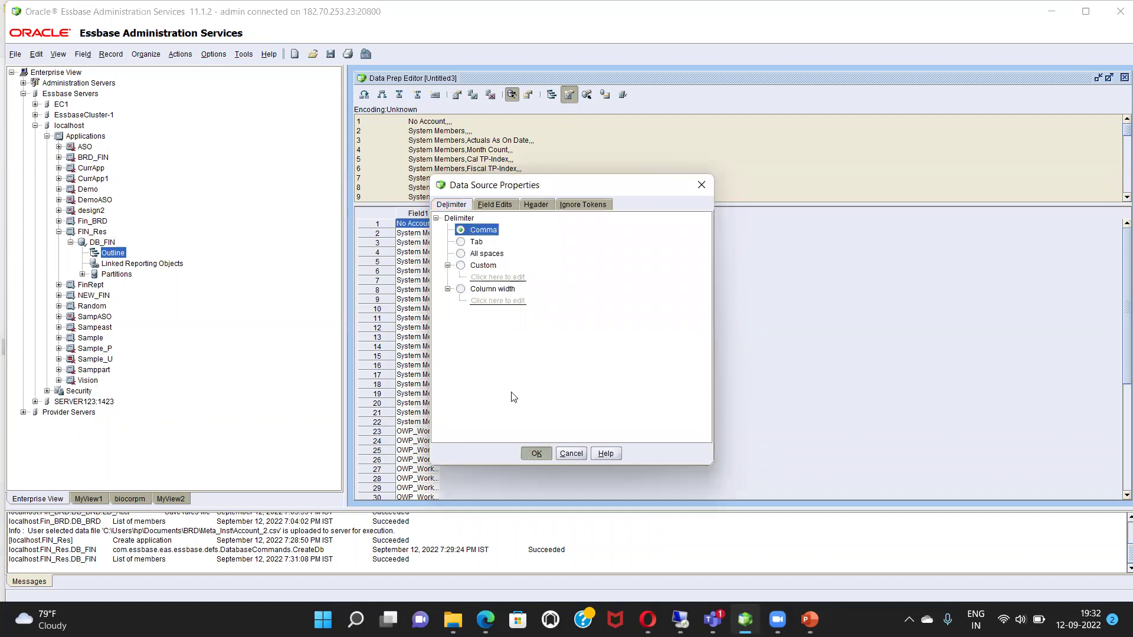
key("Return")
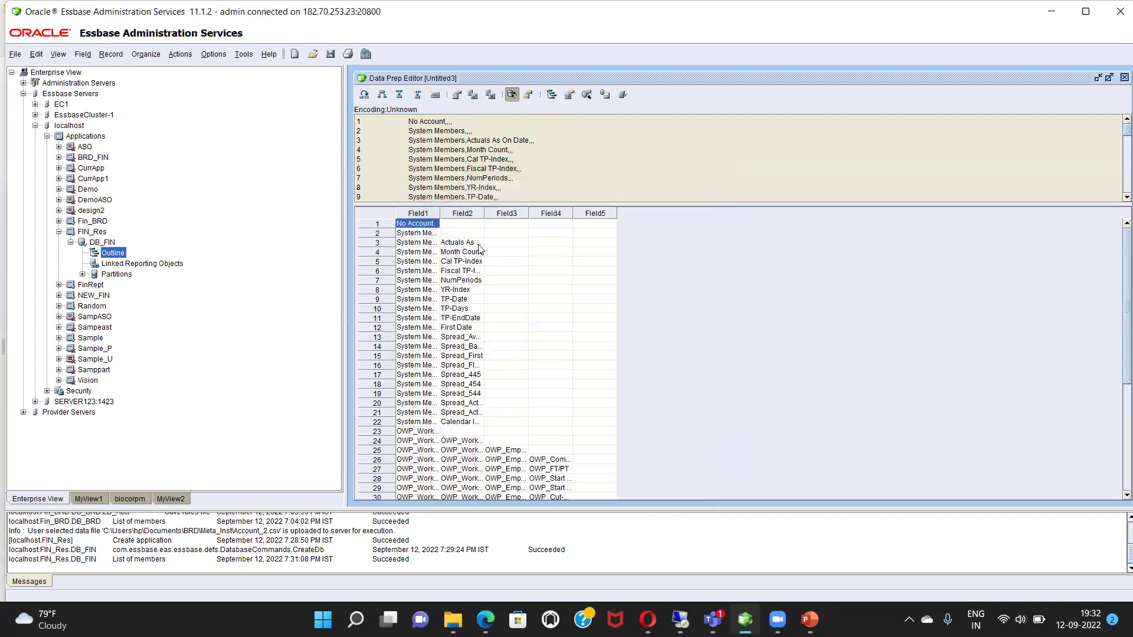
left_click_drag(423, 238, 463, 364)
left_click(508, 358)
scroll(623, 384, "down", 3)
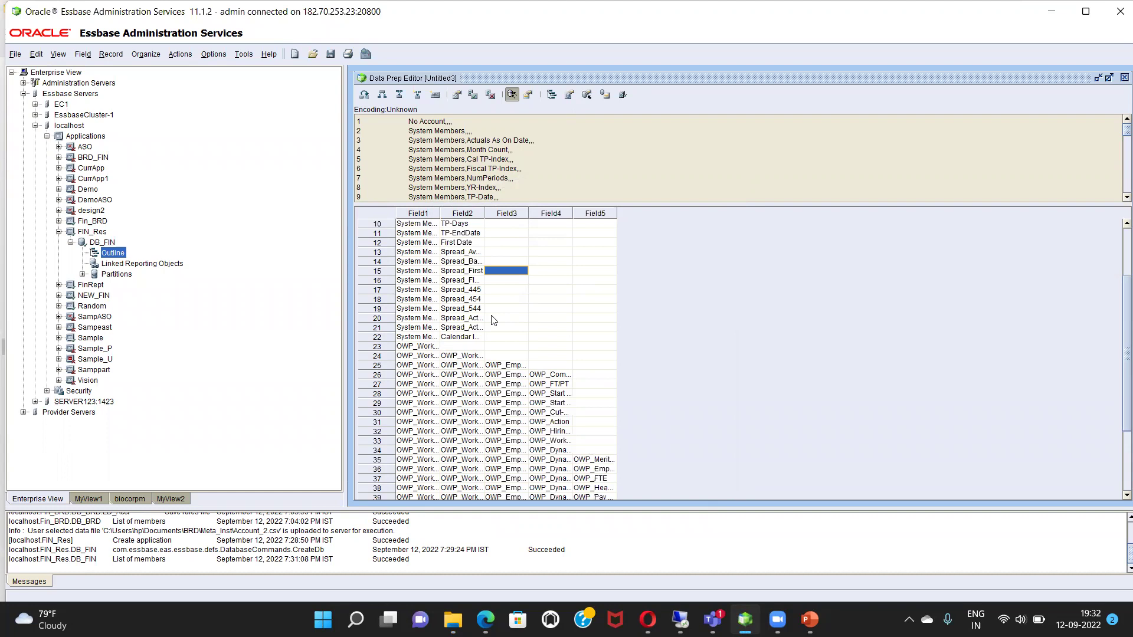
scroll(494, 320, "down", 4)
scroll(494, 320, "up", 7)
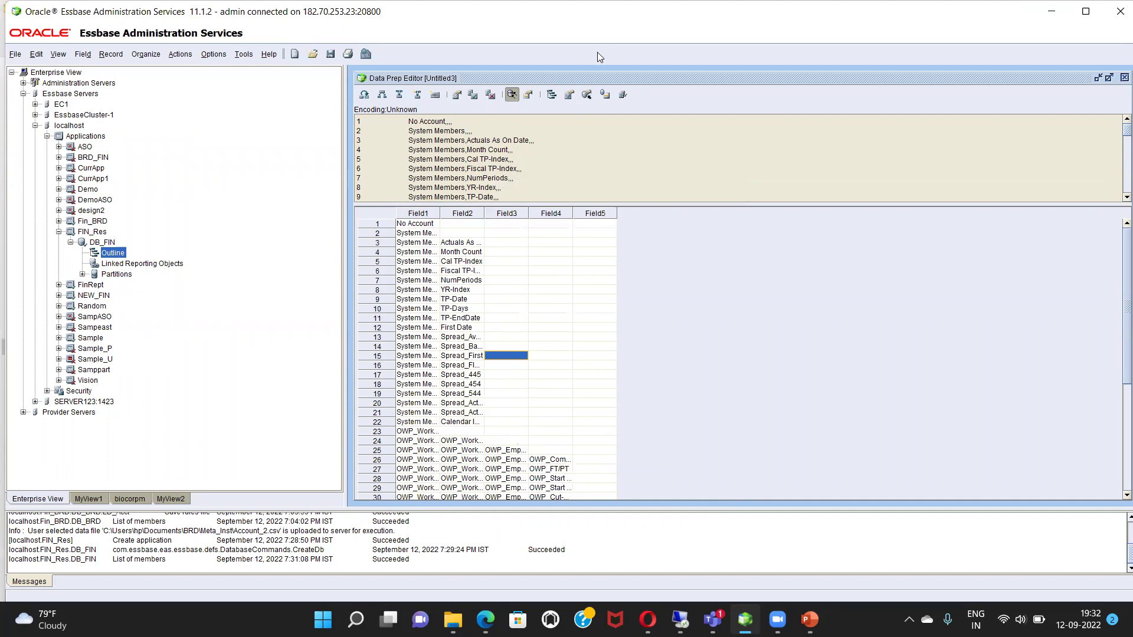
Step: In the dimension build properties, define field 1 as dimension Account, type Generation, number 2
left_click(454, 96)
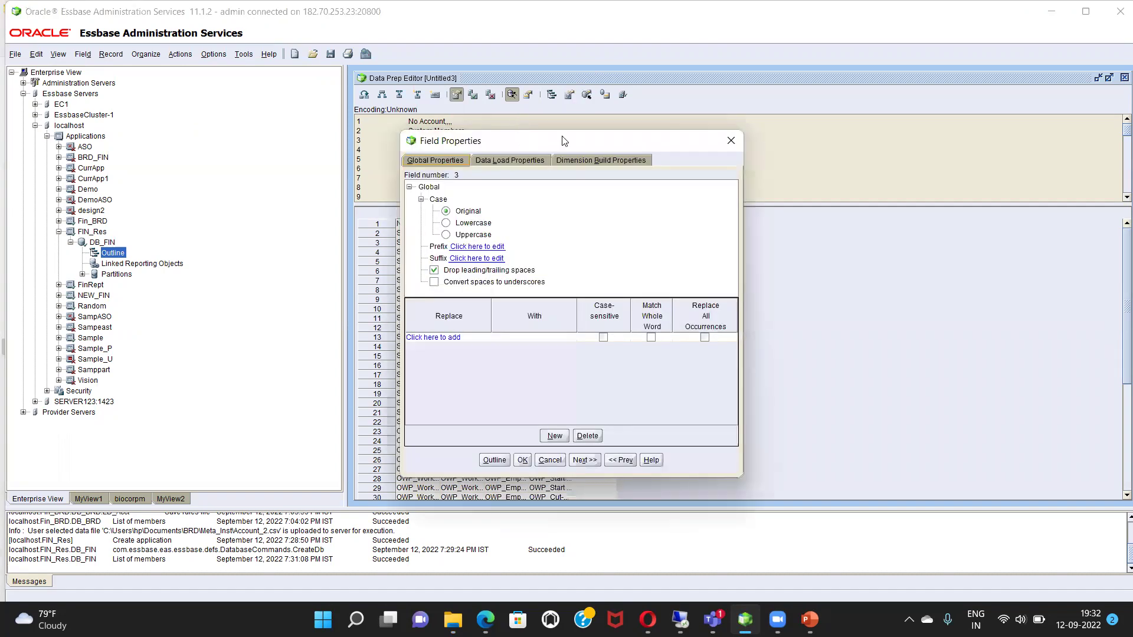
left_click_drag(563, 140, 788, 131)
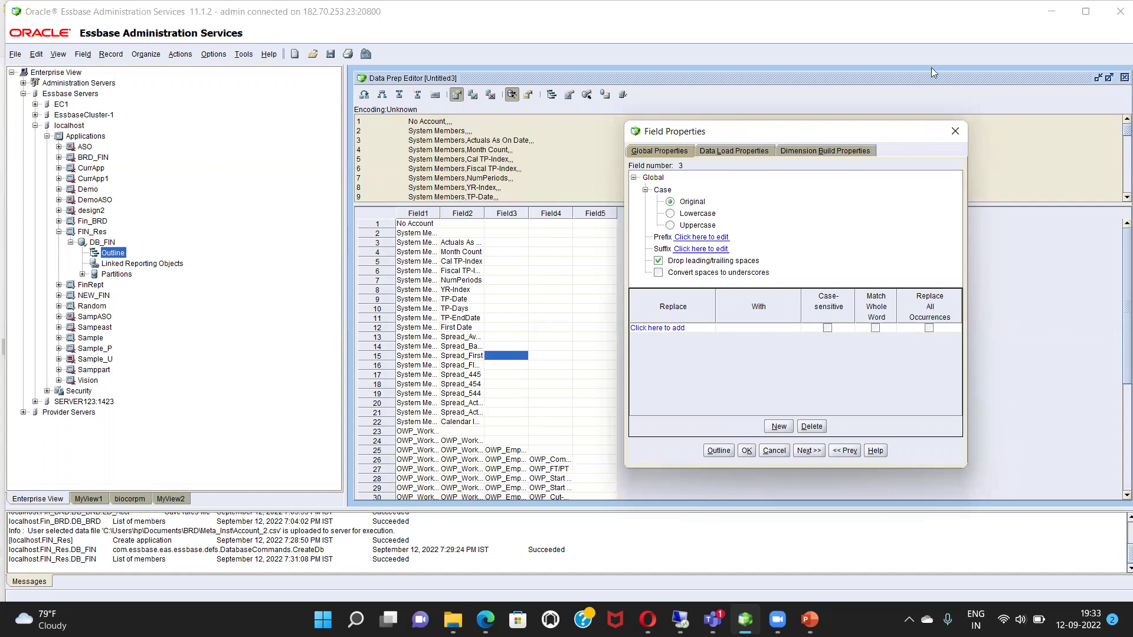
left_click(808, 150)
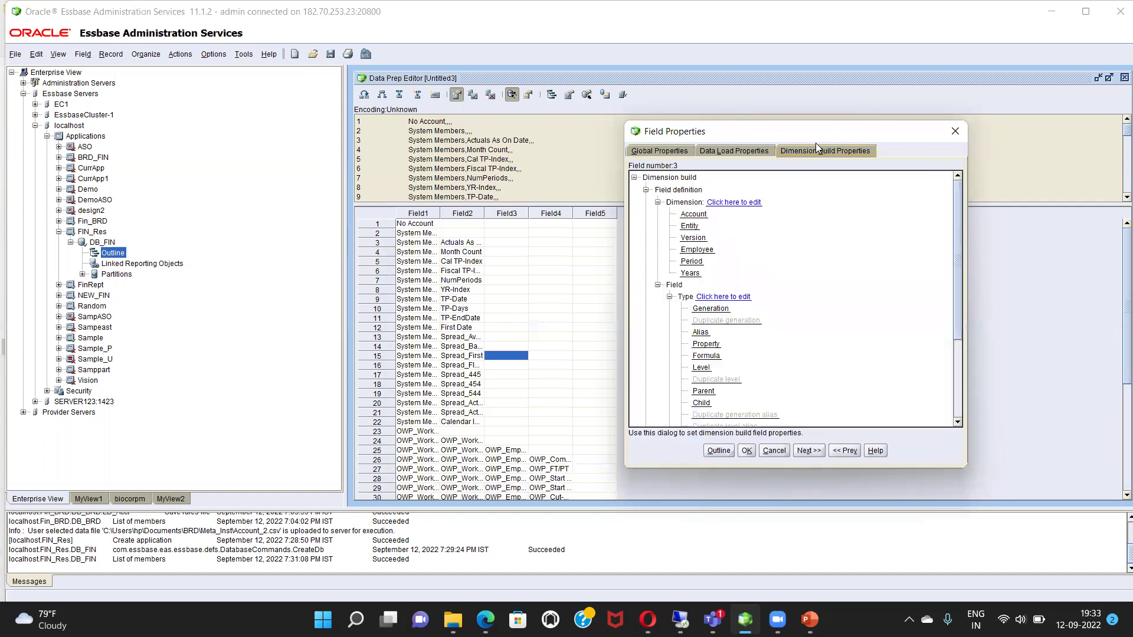
left_click_drag(830, 131, 811, 131)
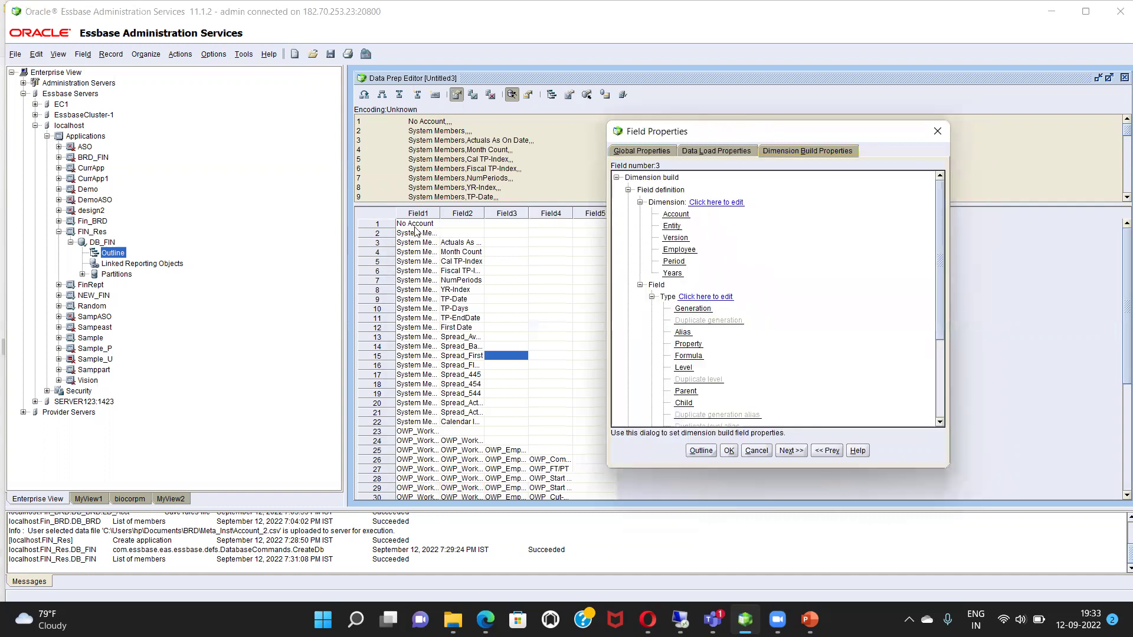
left_click(828, 451)
left_click(829, 451)
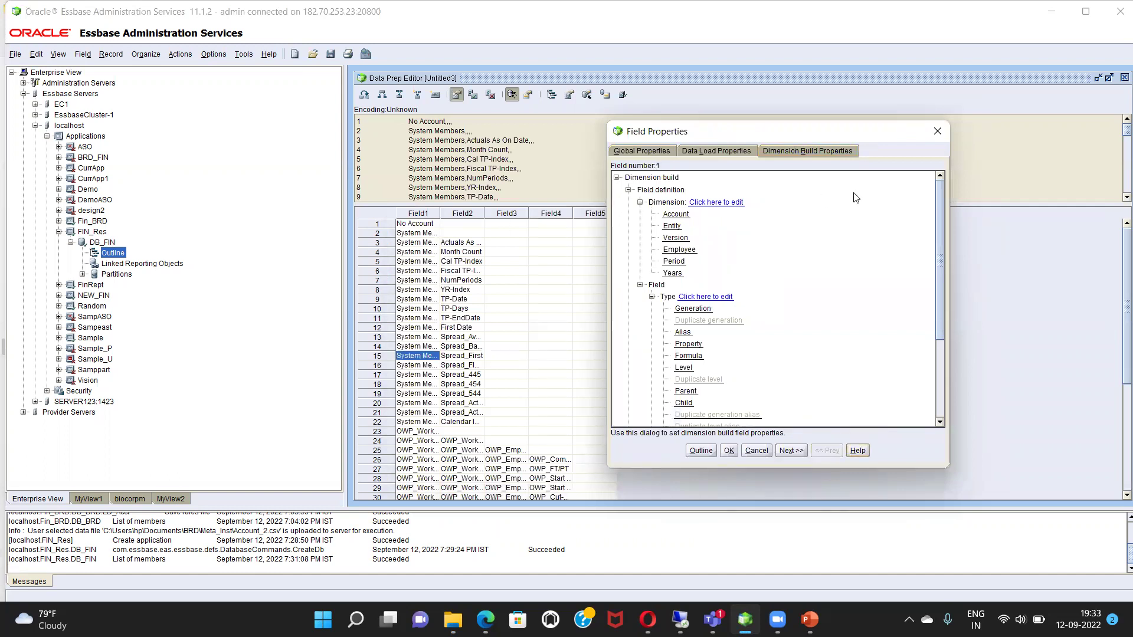
left_click(676, 214)
left_click(701, 309)
scroll(702, 308, "down", 3)
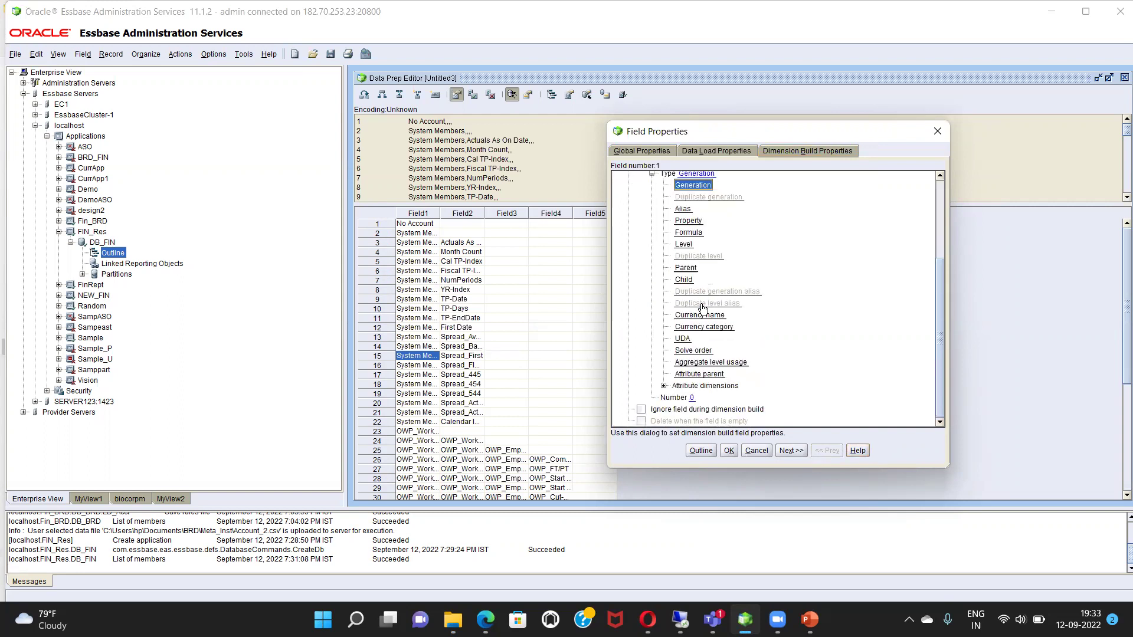
left_click(694, 398)
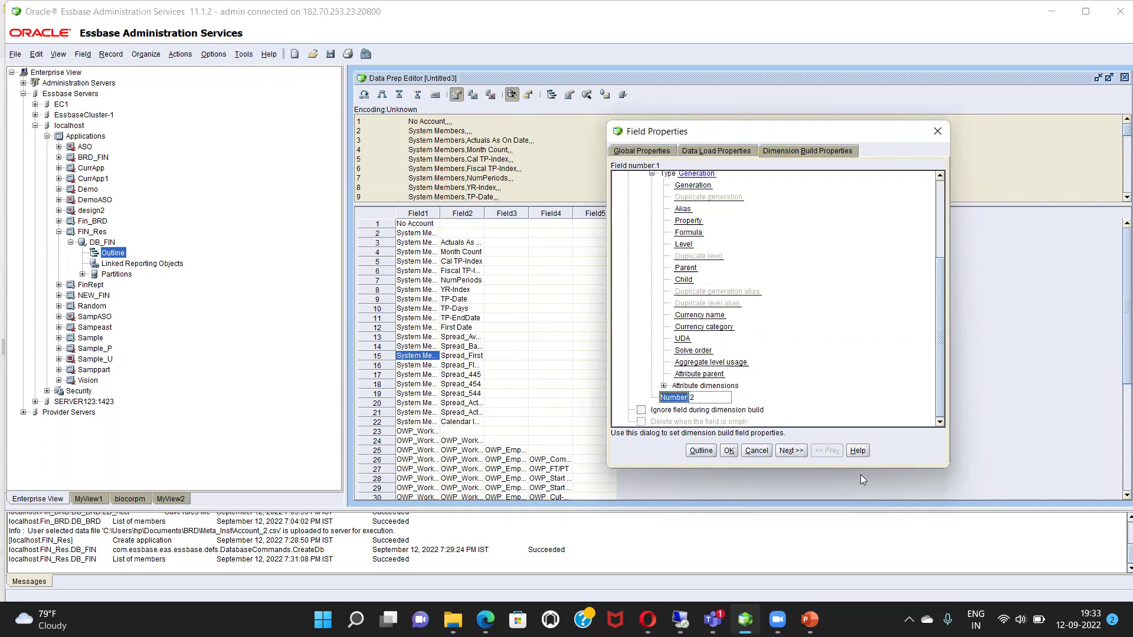
Step: Define field 2 in the dimension build properties as dimension Account, type Generation, number 2
left_click(791, 451)
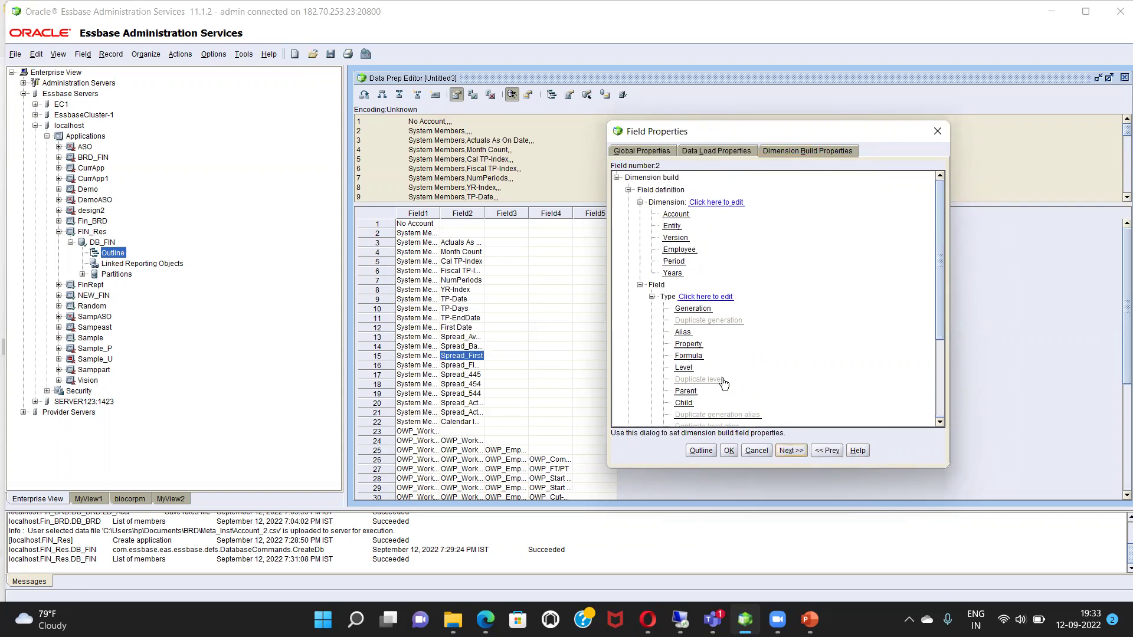
left_click(684, 214)
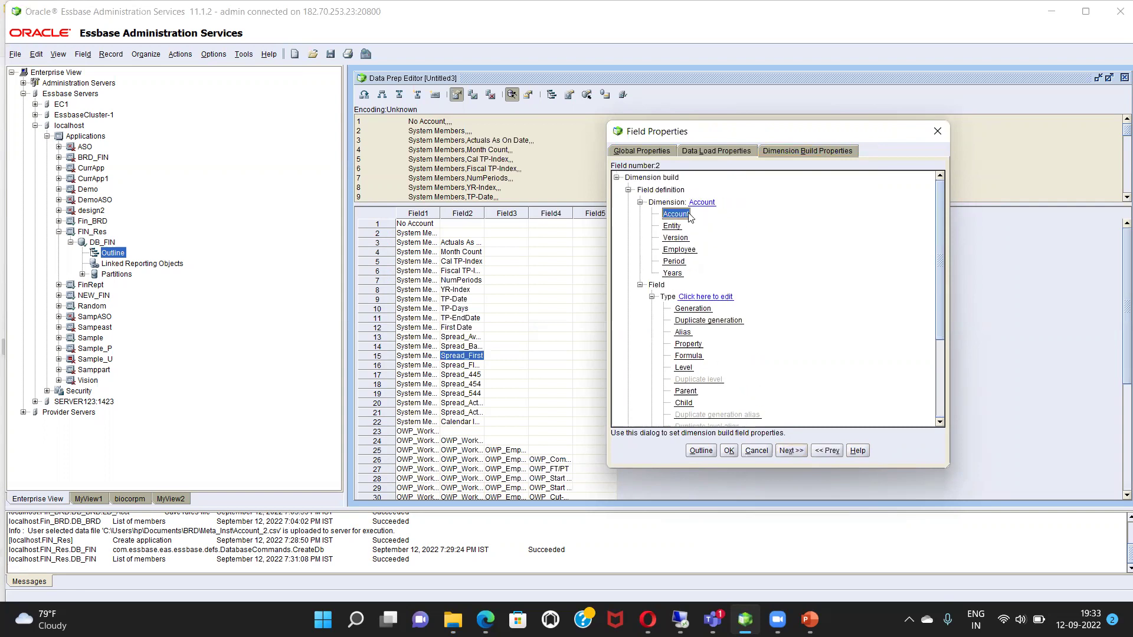
left_click(693, 308)
scroll(699, 322, "down", 4)
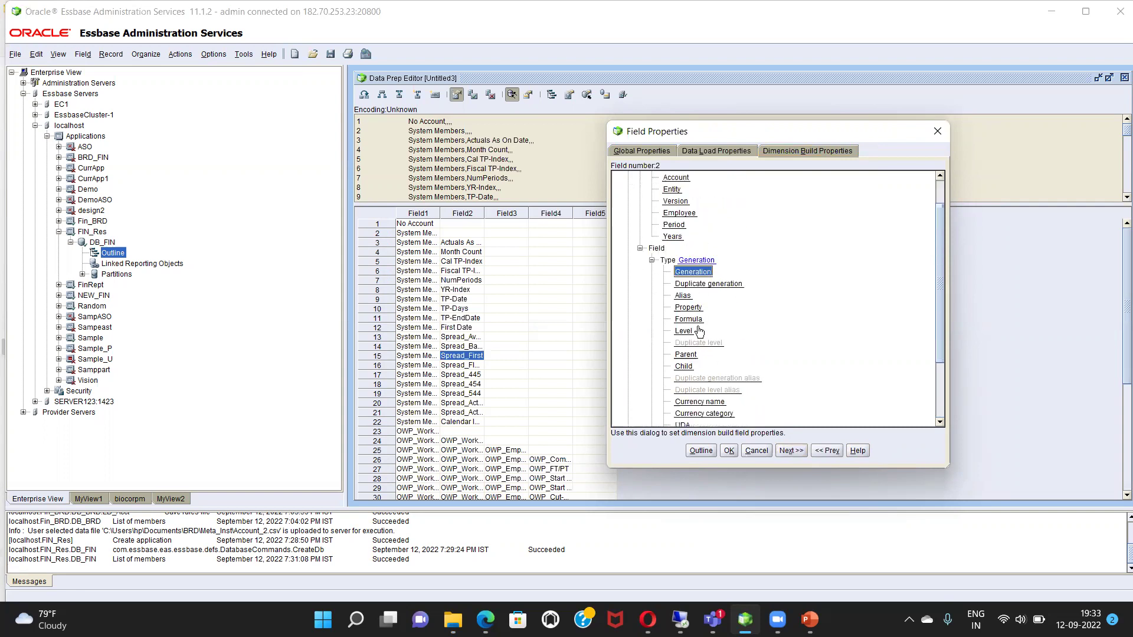
left_click(691, 398)
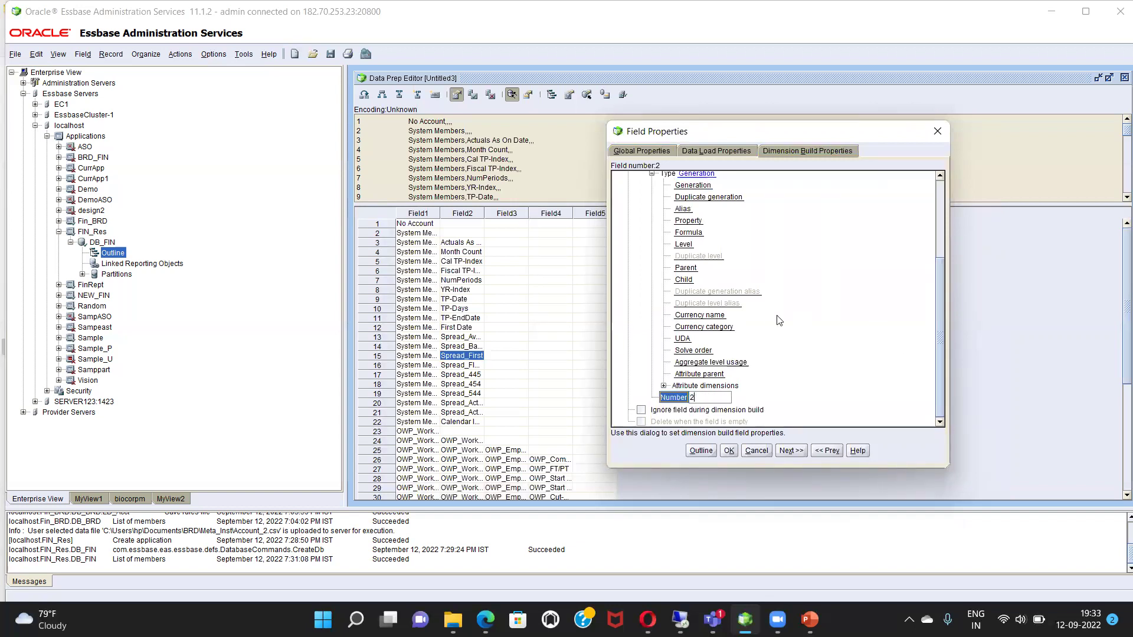
scroll(776, 321, "up", 2)
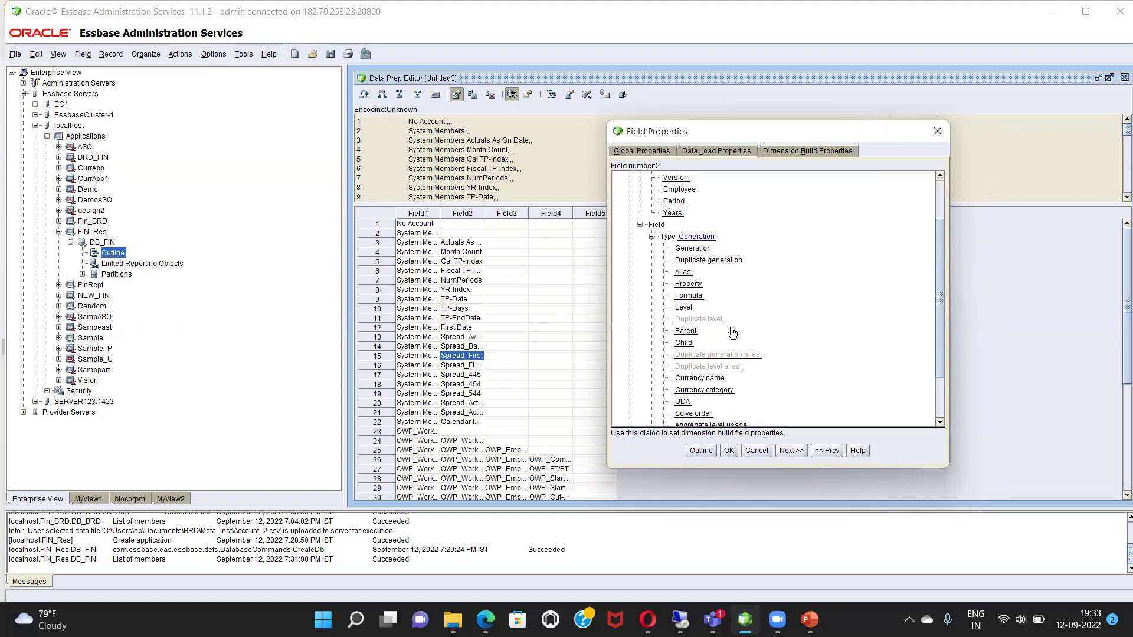
scroll(731, 334, "down", 2)
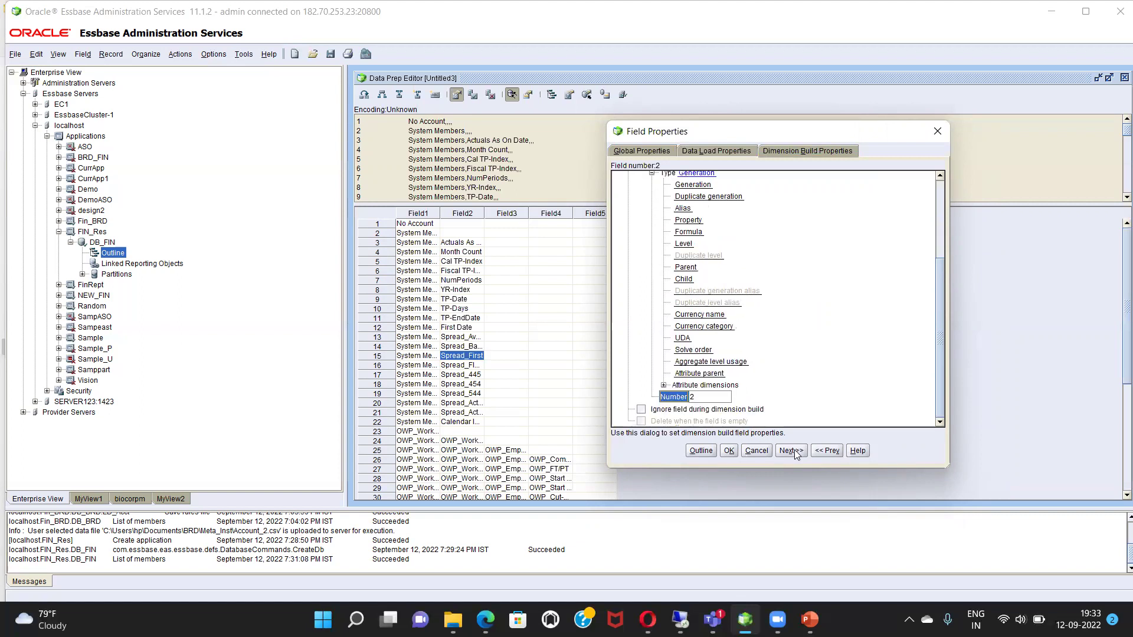
Step: Define field 3 in the dimension build properties as dimension Account, type Generation, number 4
left_click(791, 451)
scroll(678, 228, "up", 3)
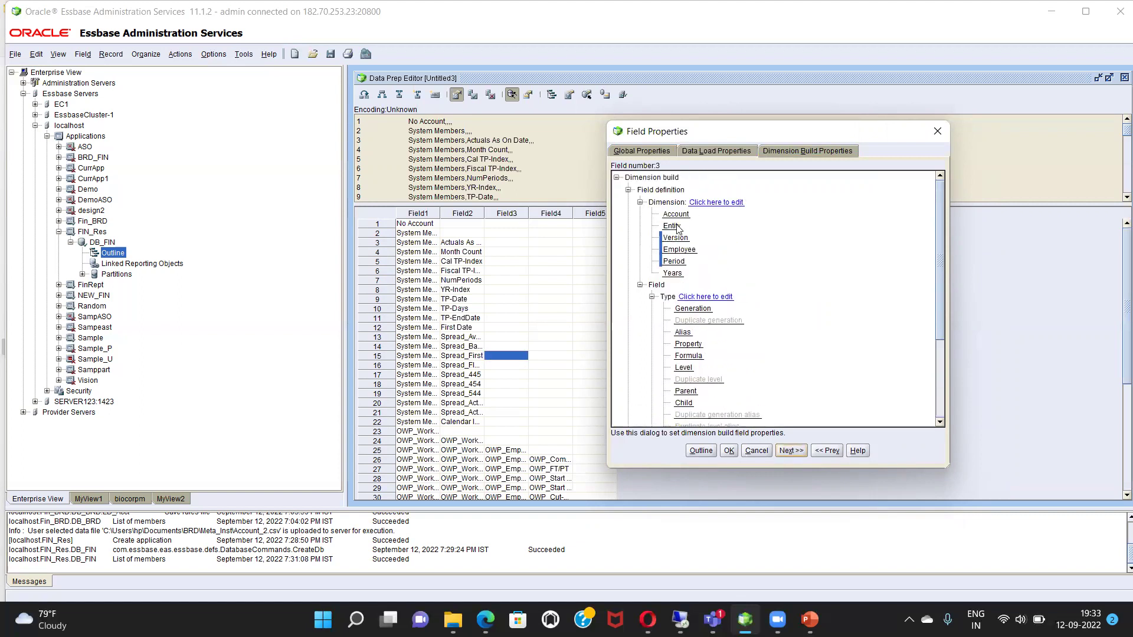
left_click(678, 214)
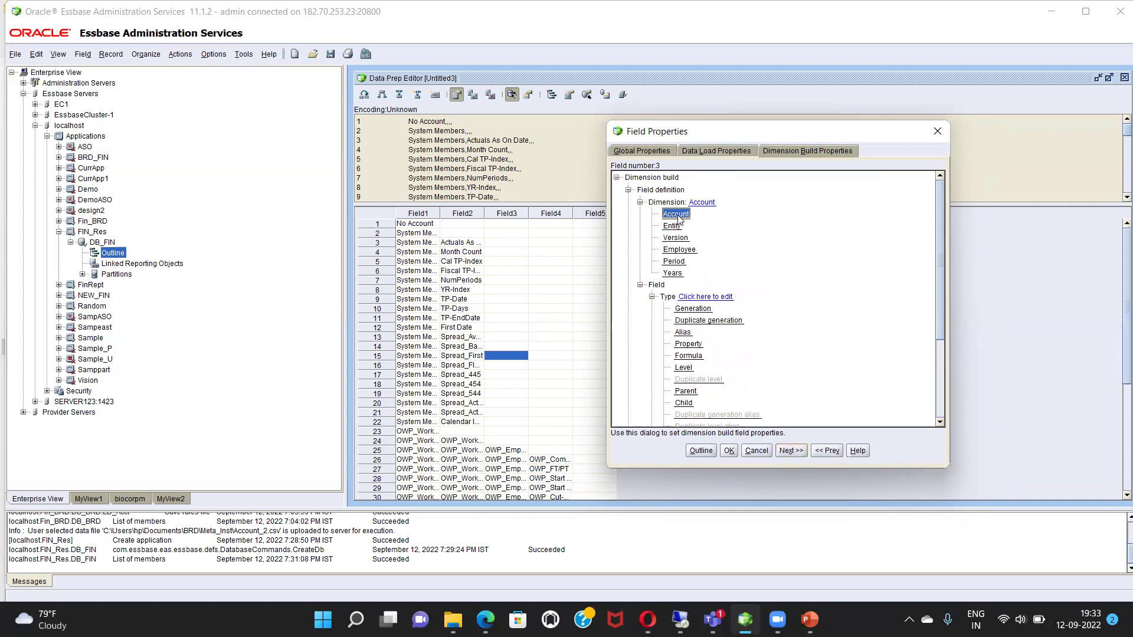
left_click(699, 308)
scroll(699, 308, "down", 3)
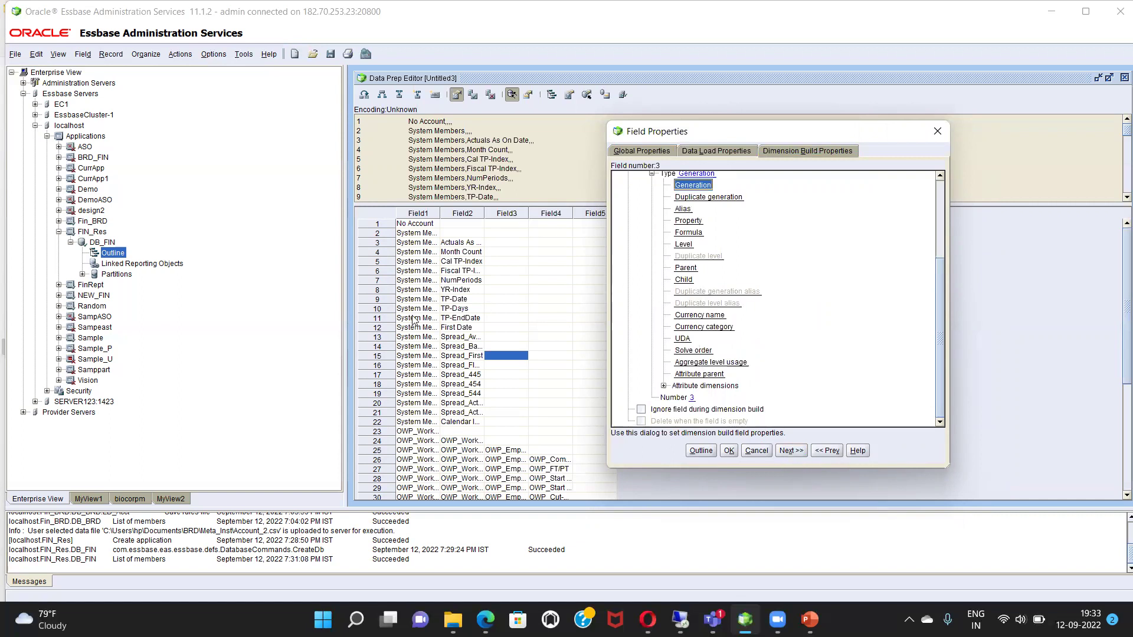
double_click(694, 398)
type("4")
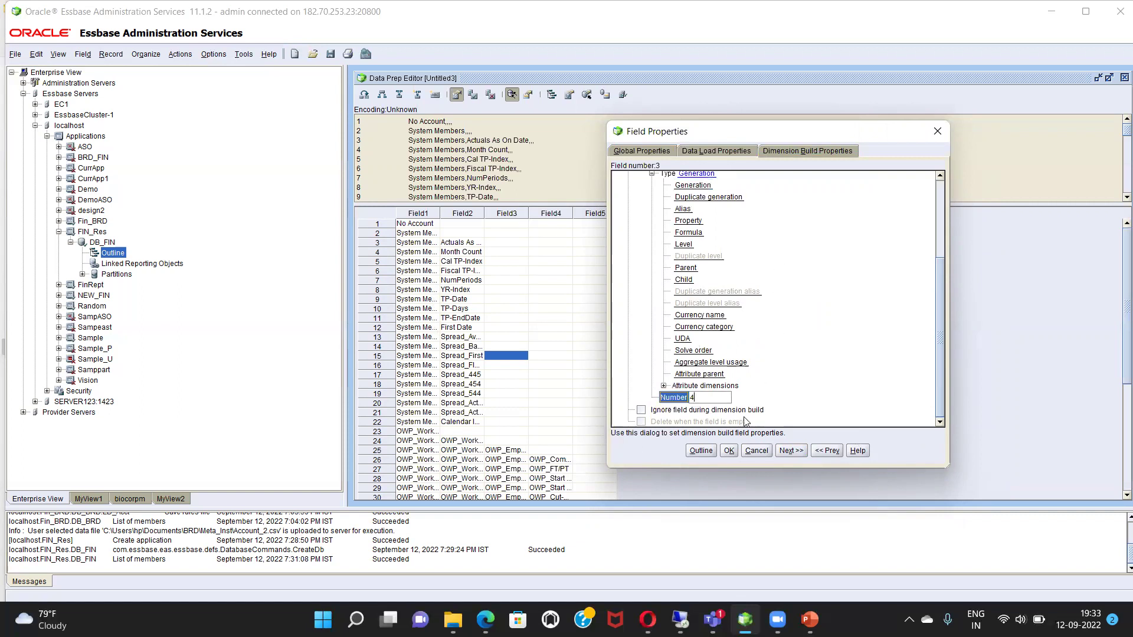
Step: Review the generation numbers of the earlier fields and correct field 2's number to 3
left_click(827, 452)
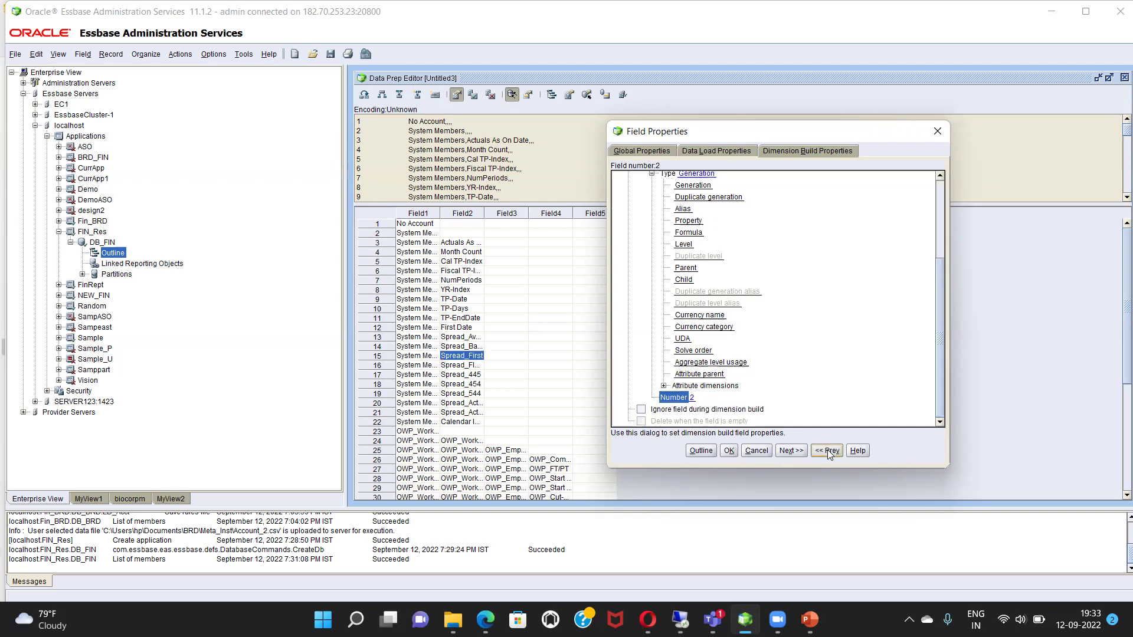
left_click(827, 451)
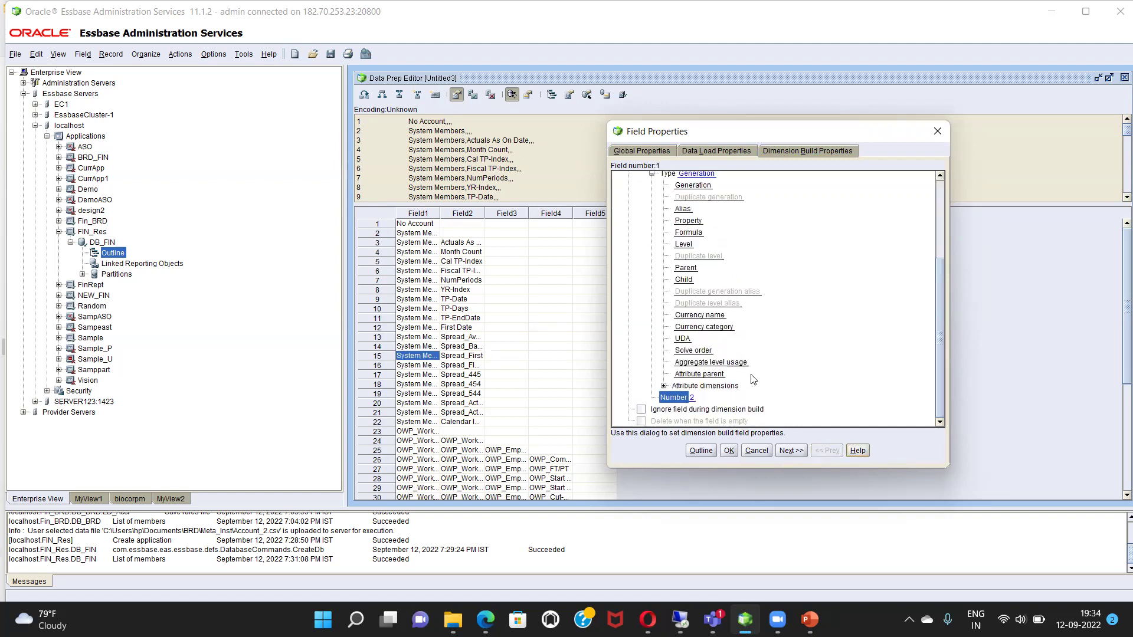
left_click(792, 452)
scroll(708, 225, "down", 4)
left_click(692, 399)
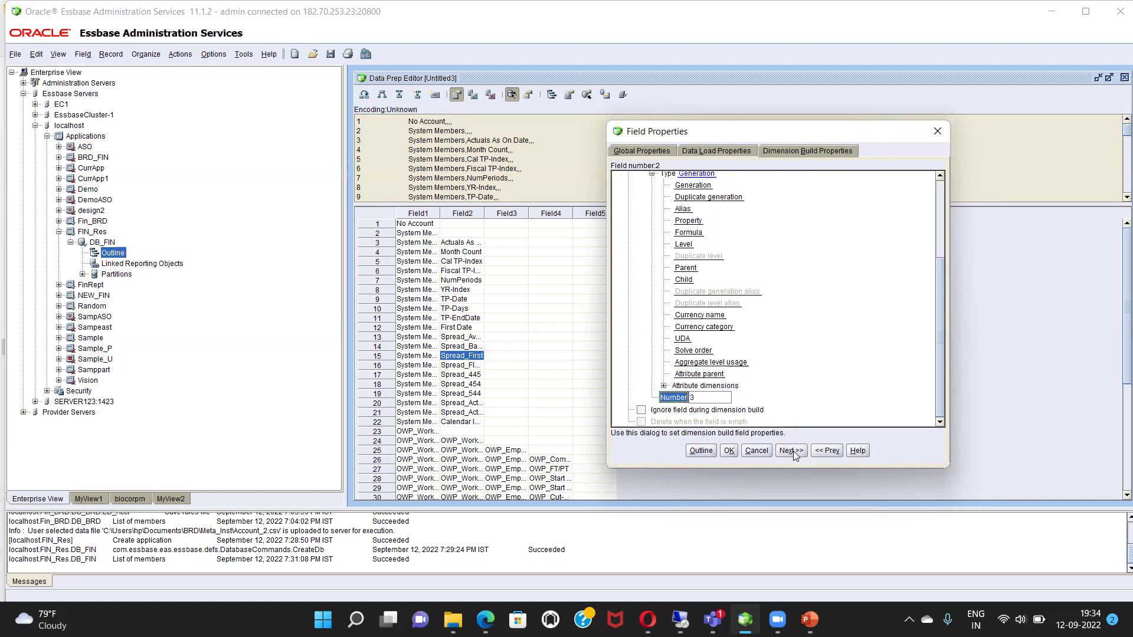
left_click(792, 451)
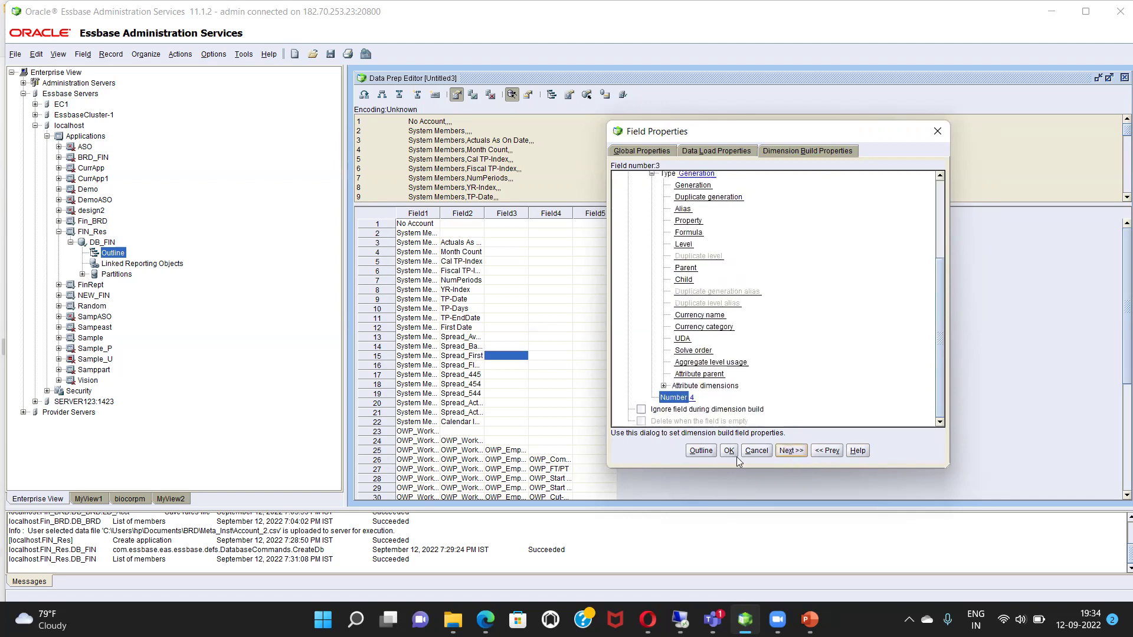
Step: Define field 4 in the dimension build properties as dimension Account, type Generation, number 5
left_click(793, 451)
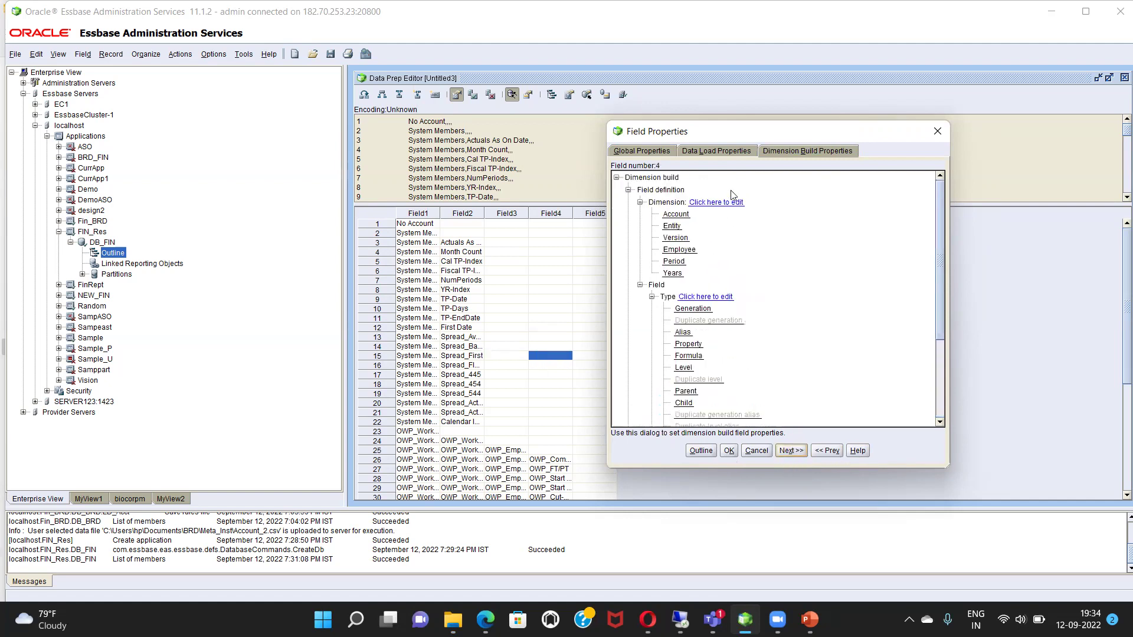
left_click(676, 216)
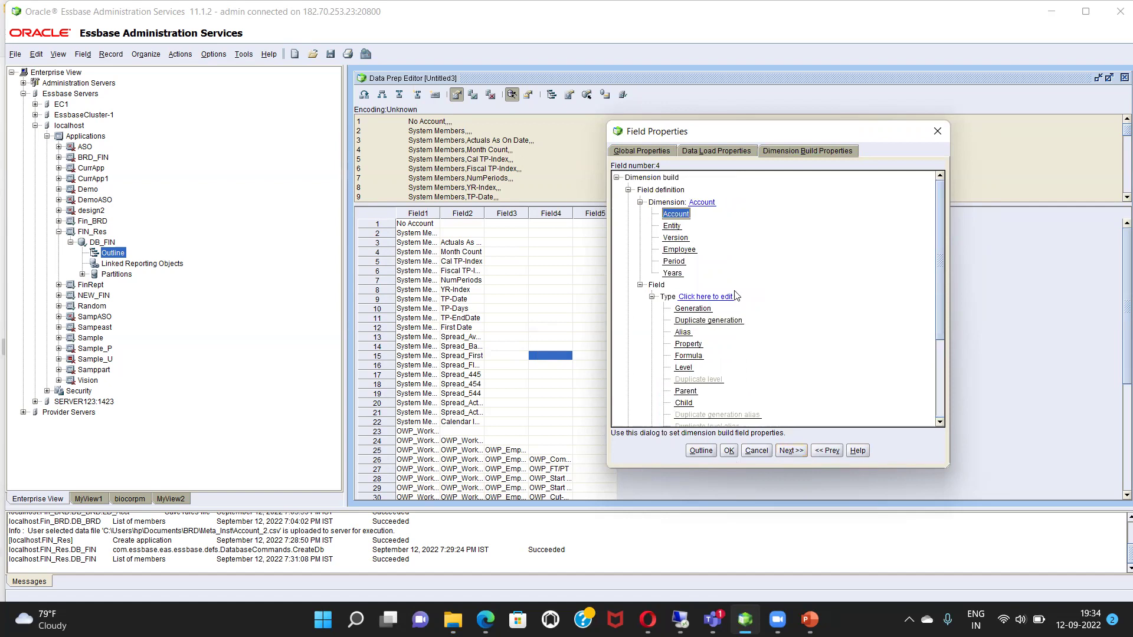
left_click(698, 310)
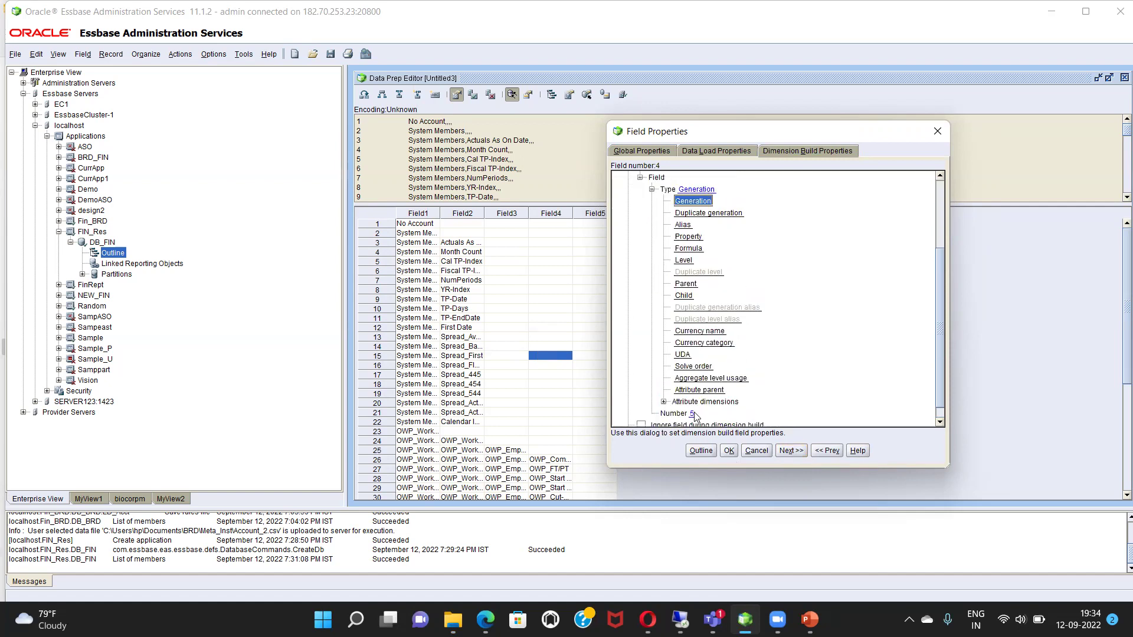
scroll(758, 401, "down", 3)
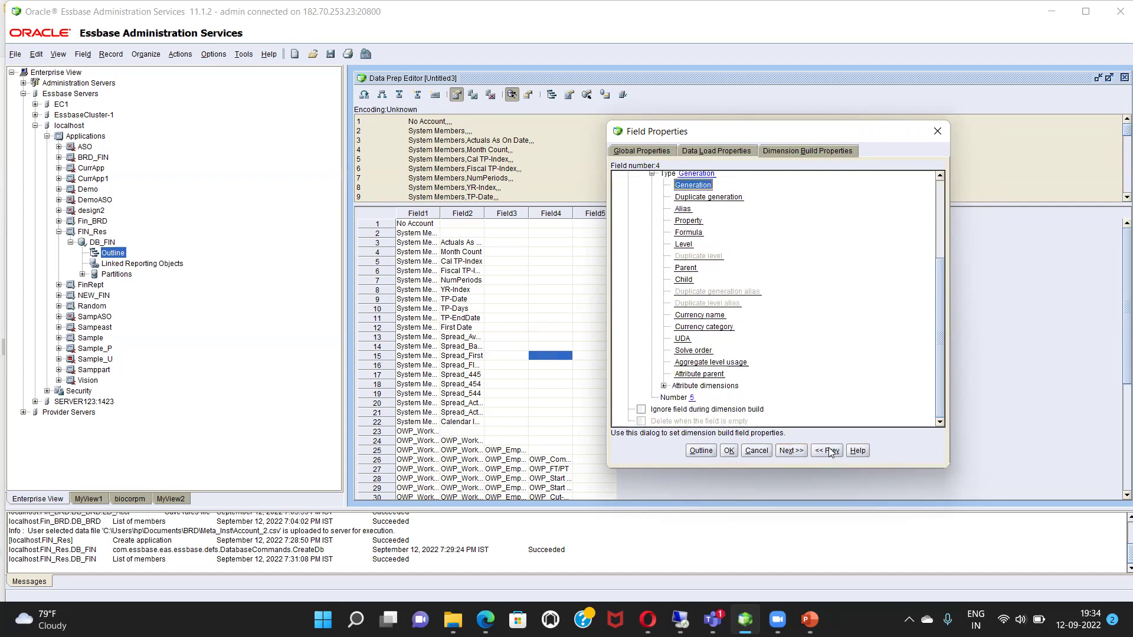
Step: Define field 5 as dimension Account, type Generation, number 6, and accept the field properties
left_click(793, 450)
left_click(665, 216)
scroll(688, 227, "down", 3)
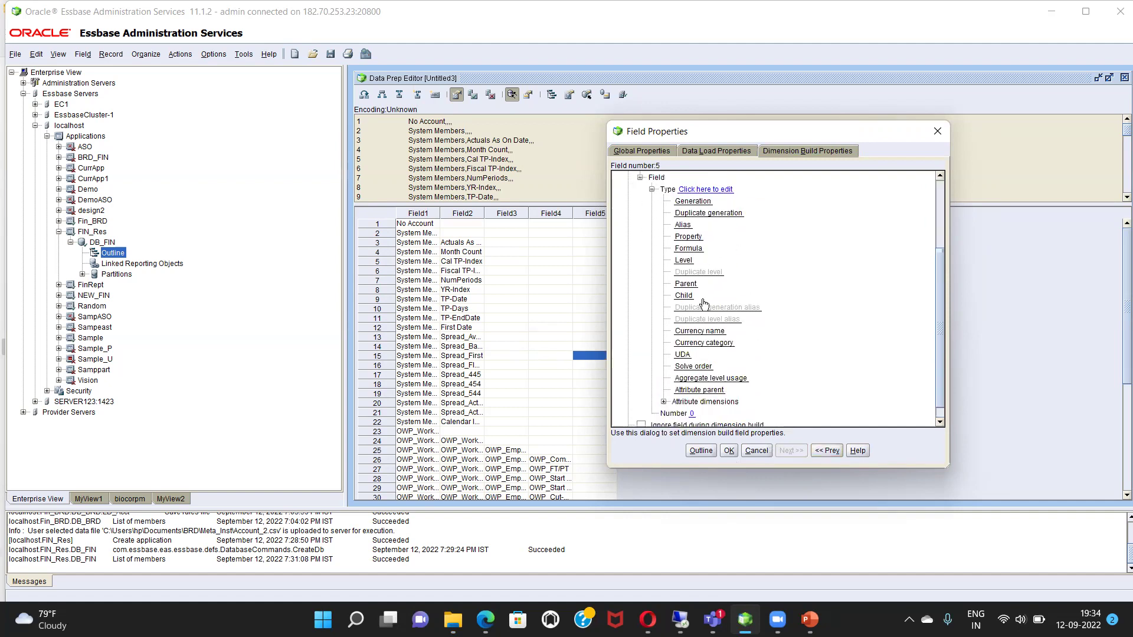
left_click(702, 202)
scroll(740, 295, "down", 1)
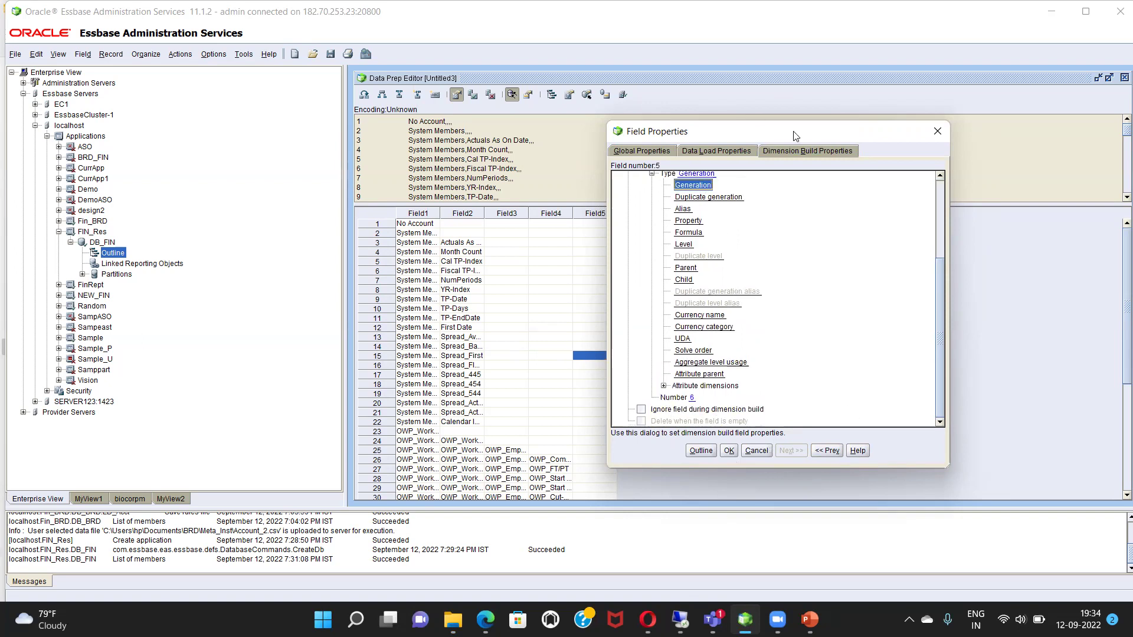
left_click_drag(763, 136, 881, 128)
left_click(848, 443)
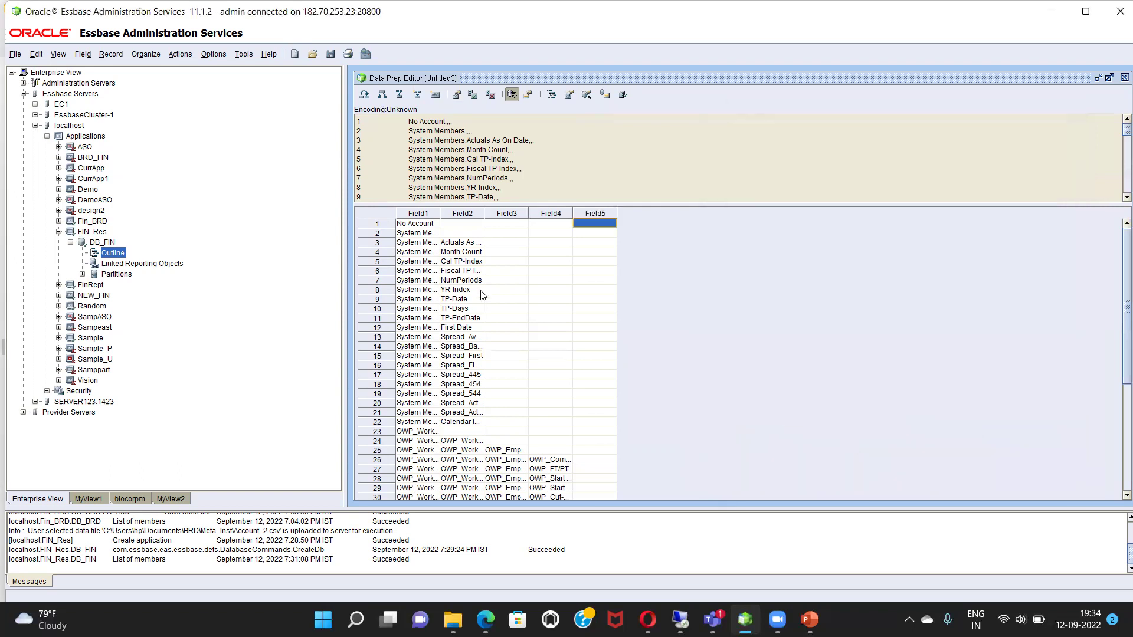
Step: Switch the rules file to its dimension build fields view and validate it
left_click(569, 96)
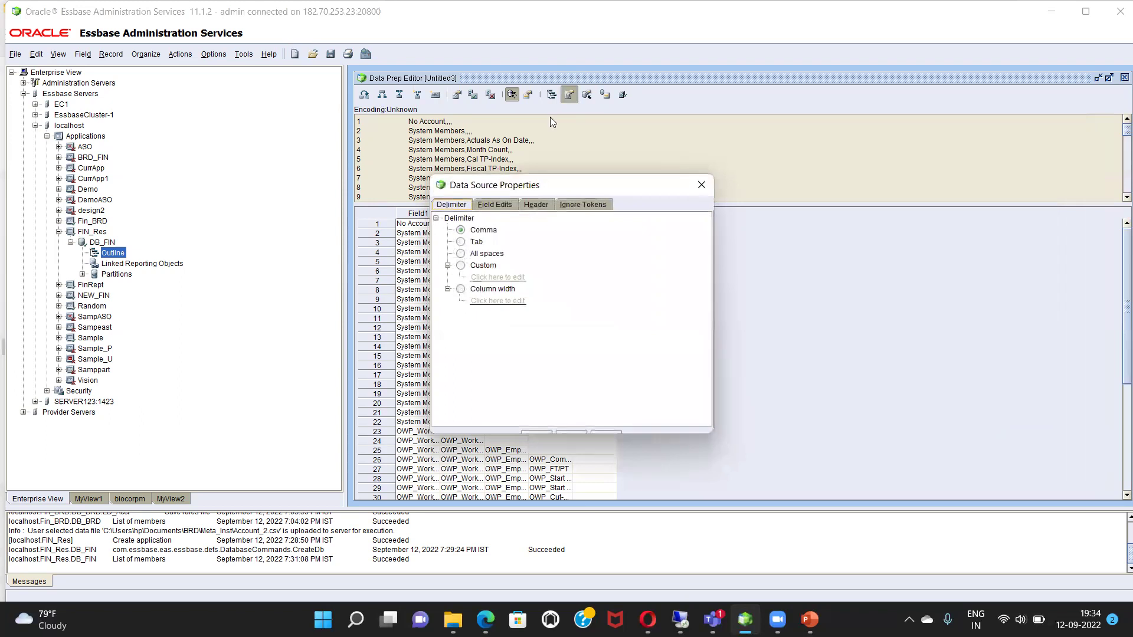
left_click(701, 184)
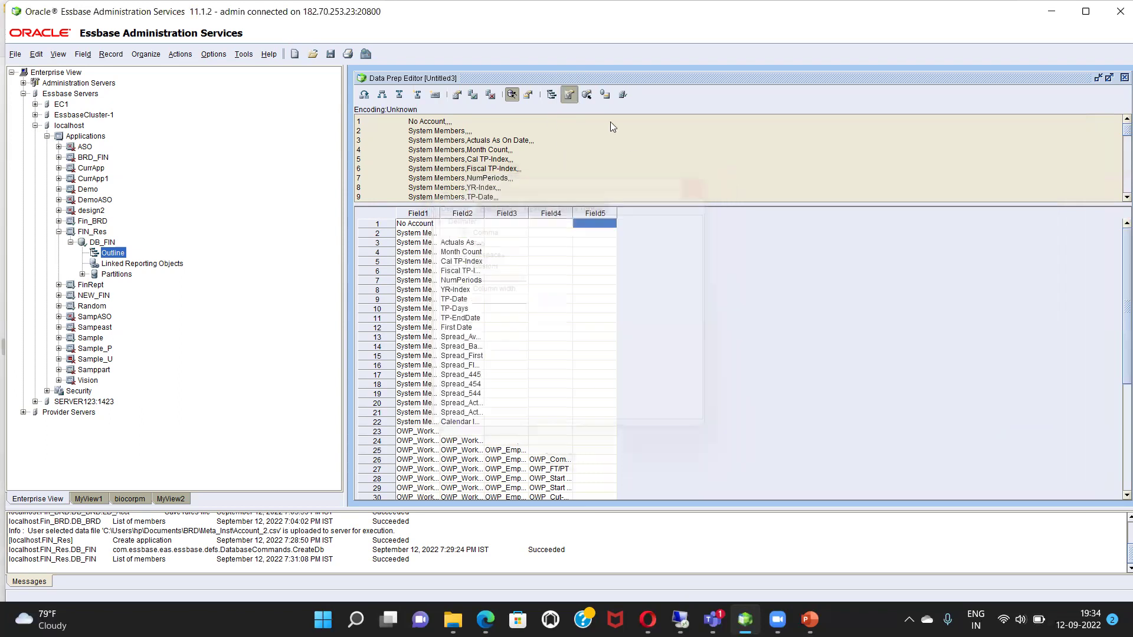
left_click(527, 99)
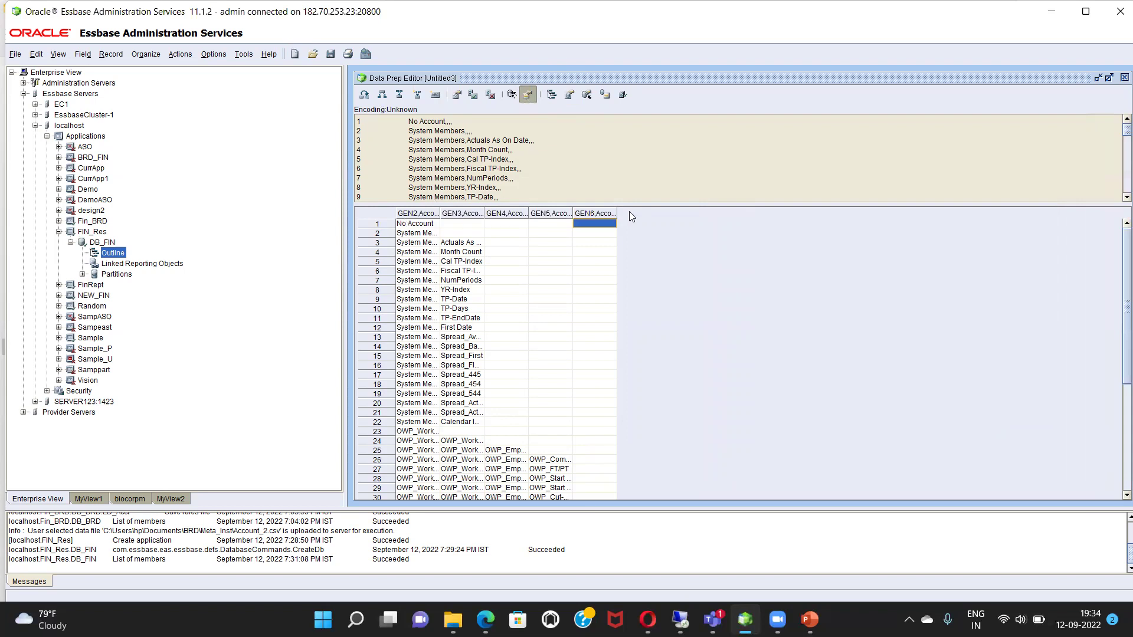
left_click(622, 95)
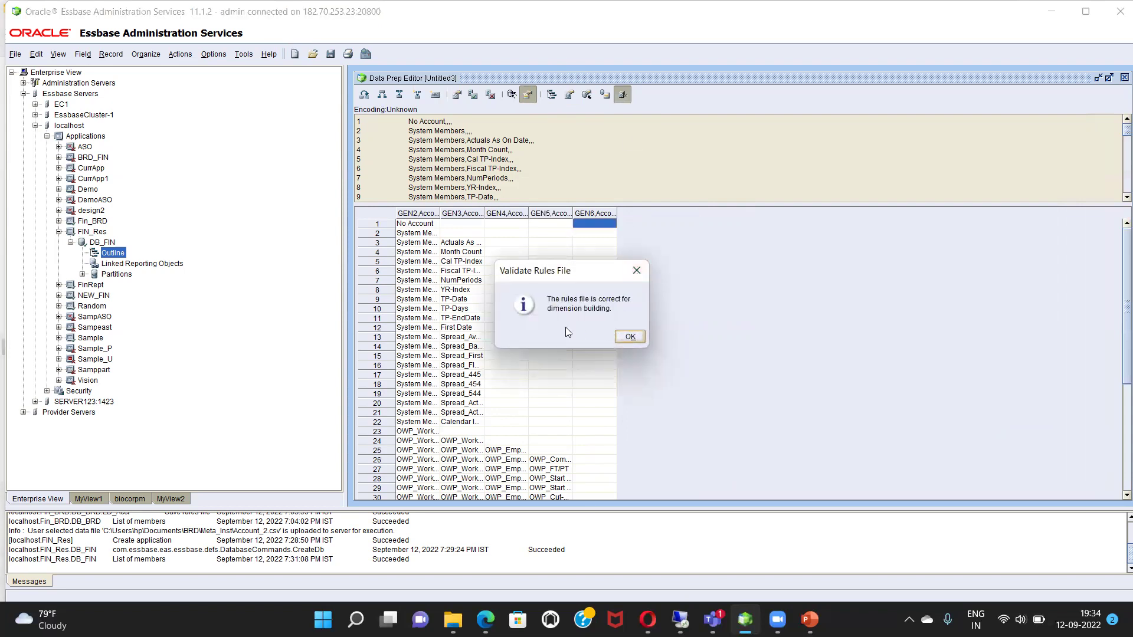
left_click(631, 337)
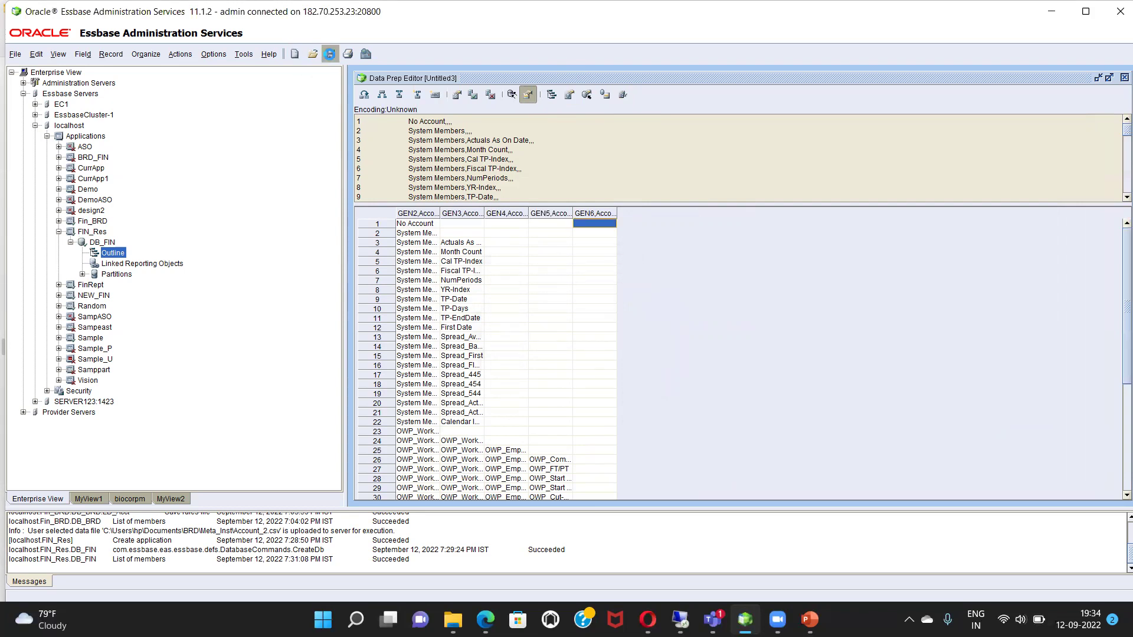
Step: Save the rules file as LD_Acct in the DB_FIN database on the Essbase server
left_click(329, 54)
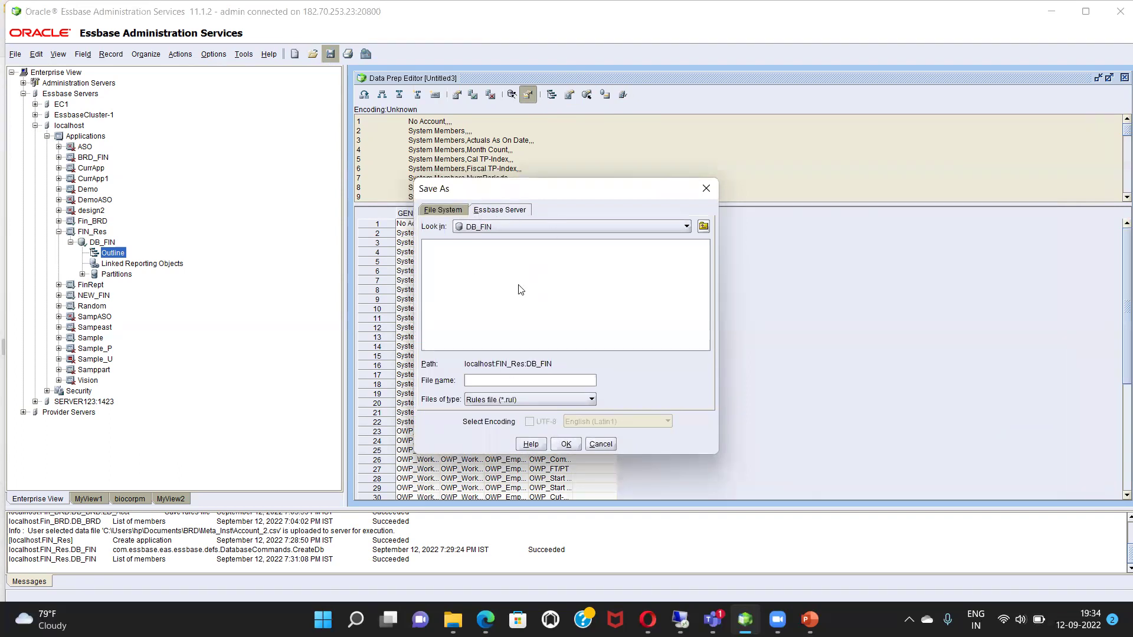
left_click(446, 210)
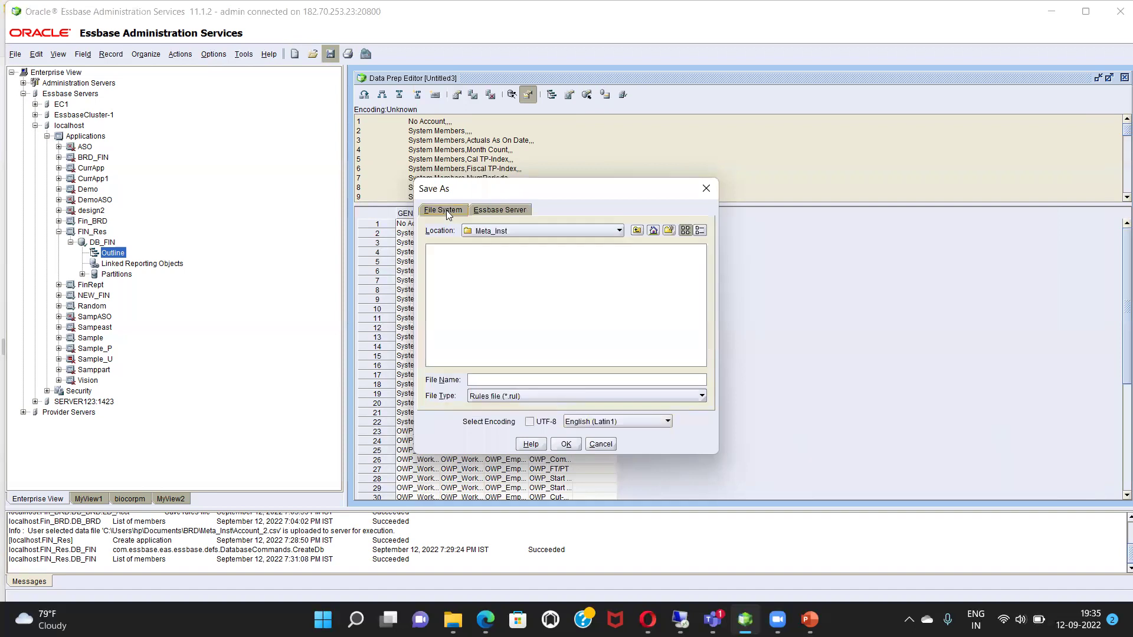
left_click(499, 210)
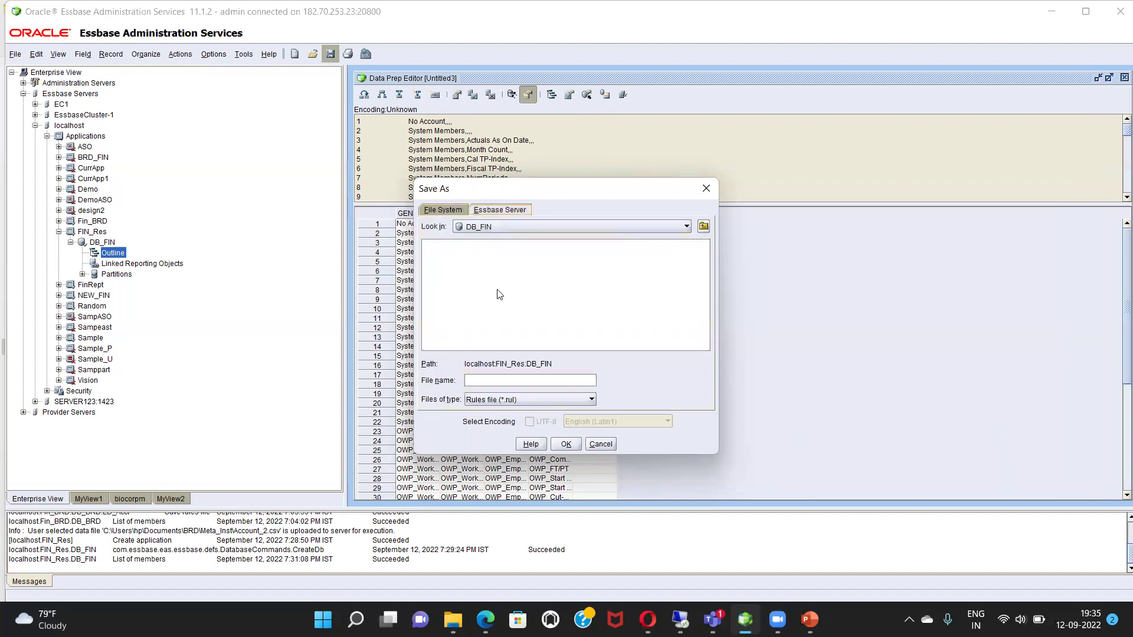
left_click(519, 382)
type("LD_Acct")
left_click(567, 447)
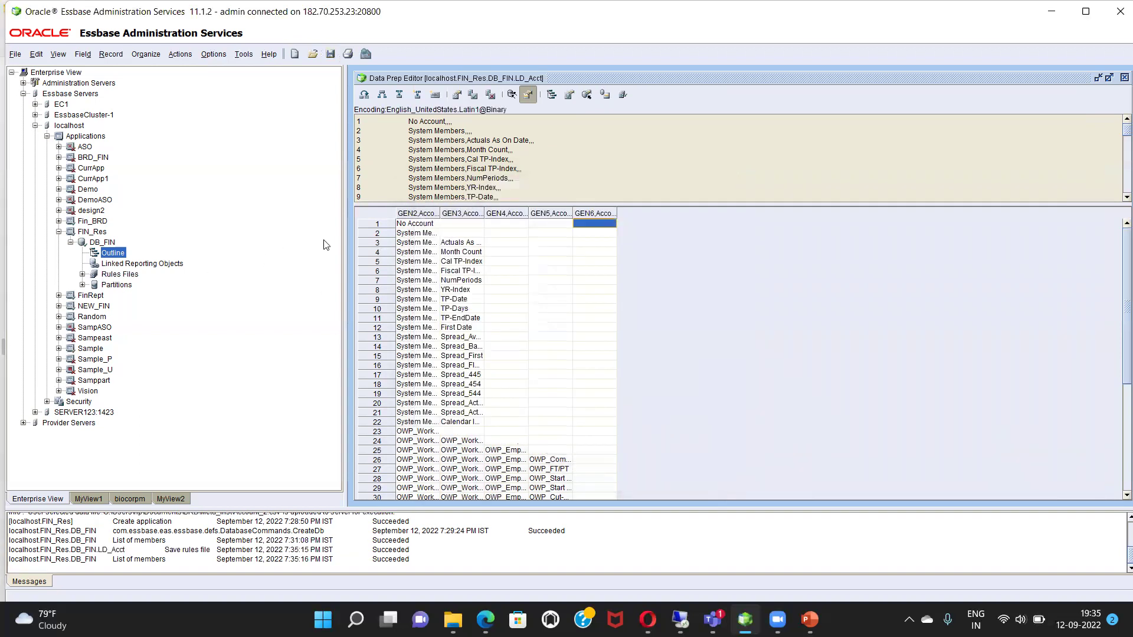
Step: Start a data load for the DB_FIN database and set its mode to Build only
left_click(272, 348)
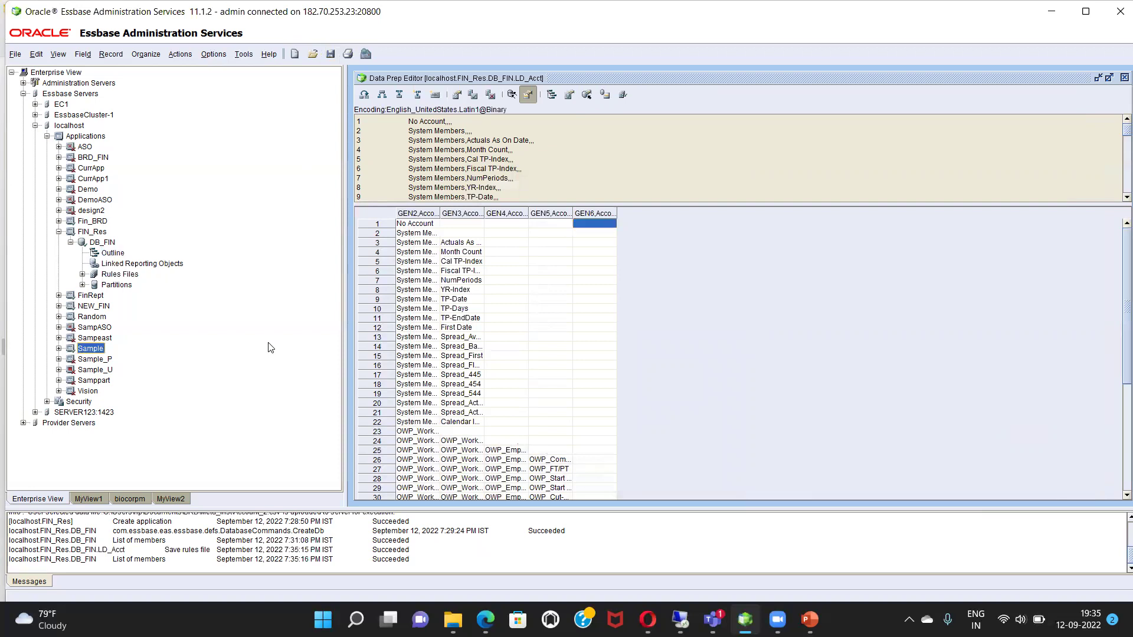
left_click(109, 252)
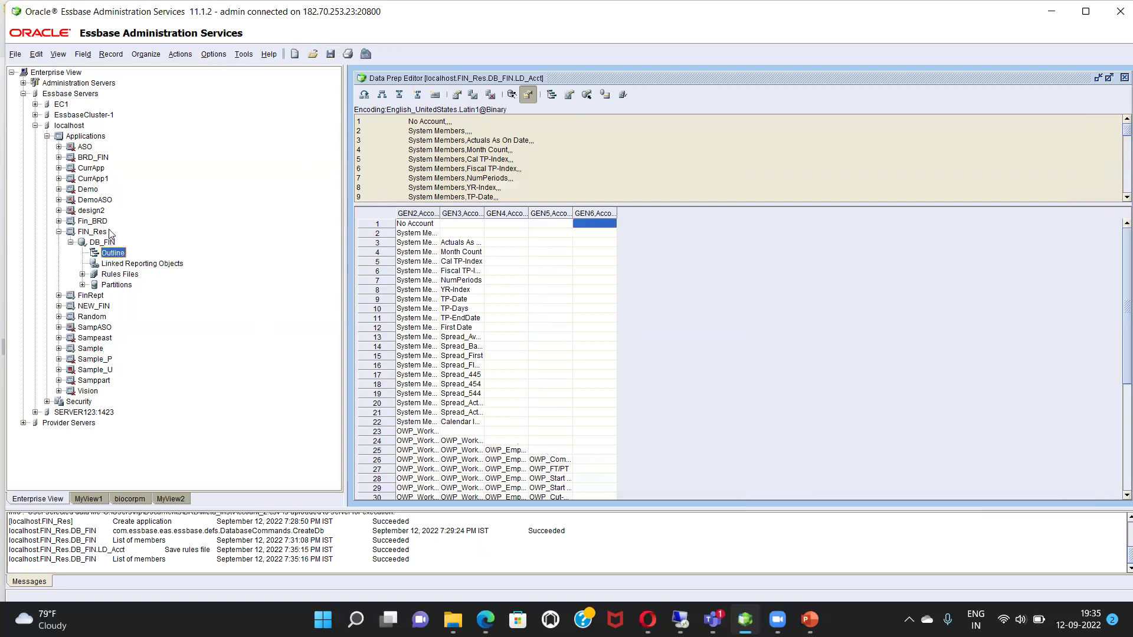
left_click(102, 242)
right_click(103, 243)
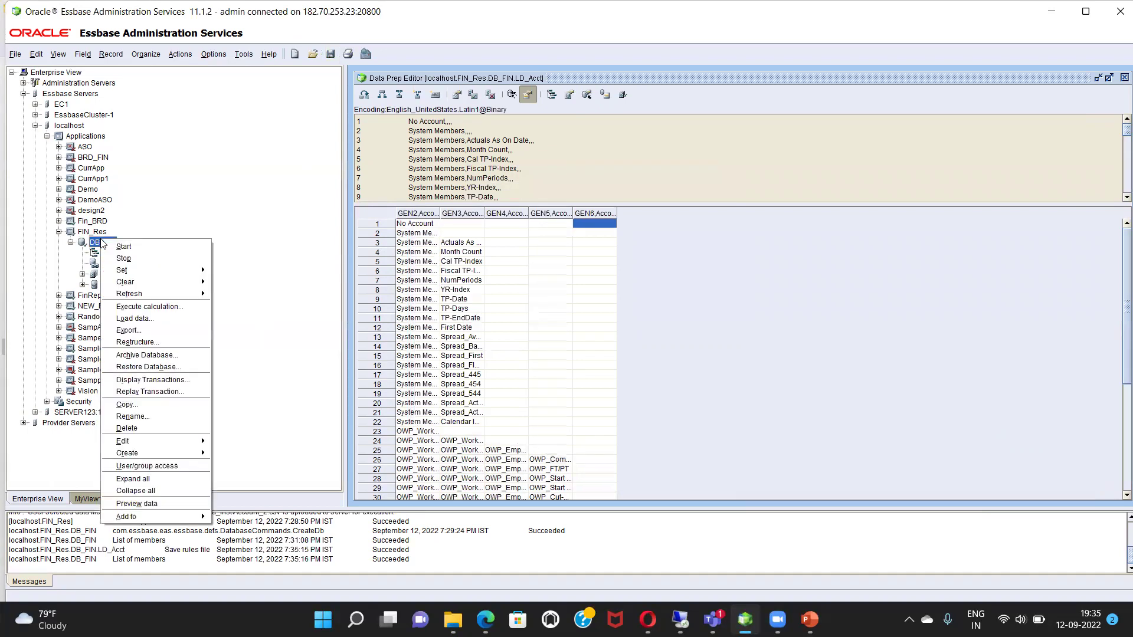
left_click(146, 319)
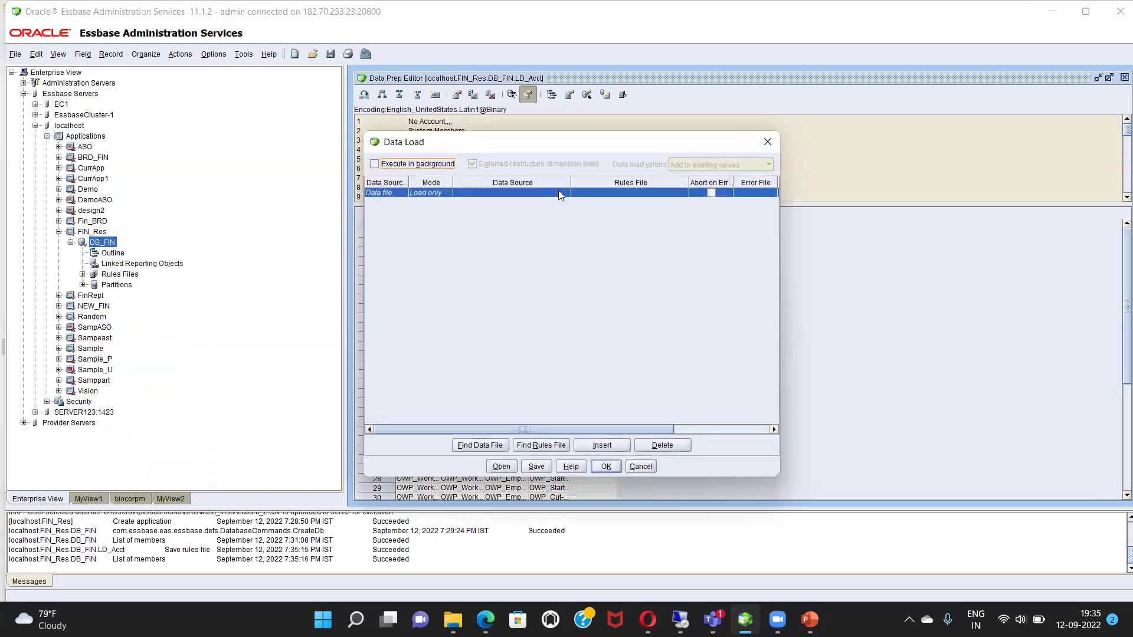
left_click(435, 192)
left_click(431, 210)
Step: Choose the CSV file Account_2.csv from the local Meta_Inst folder as the load's data source
left_click(499, 194)
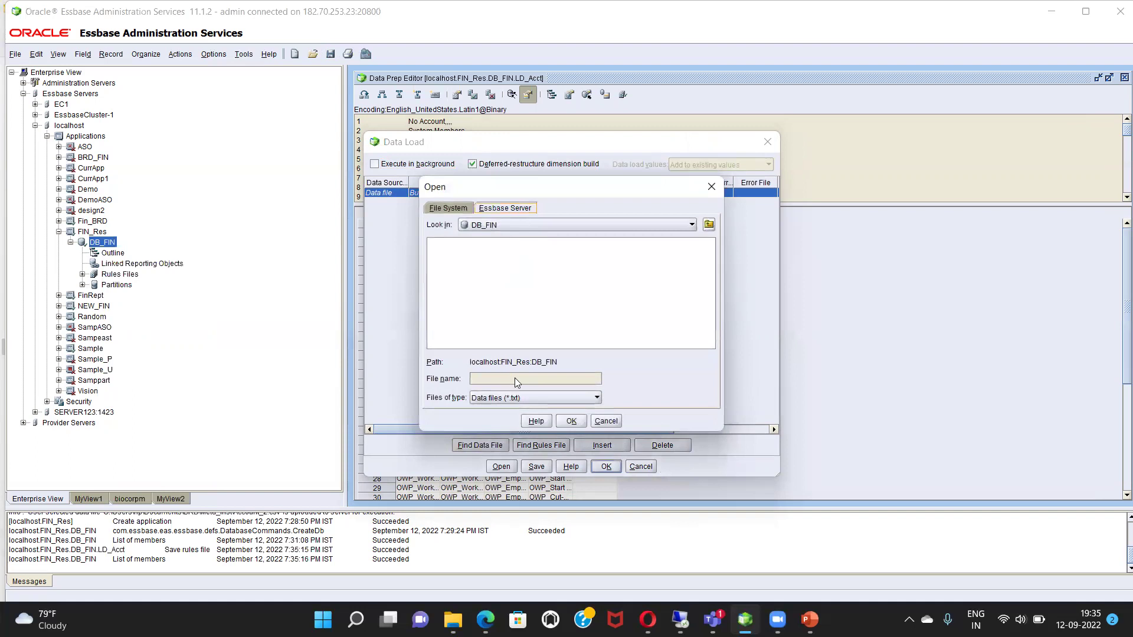
left_click(515, 399)
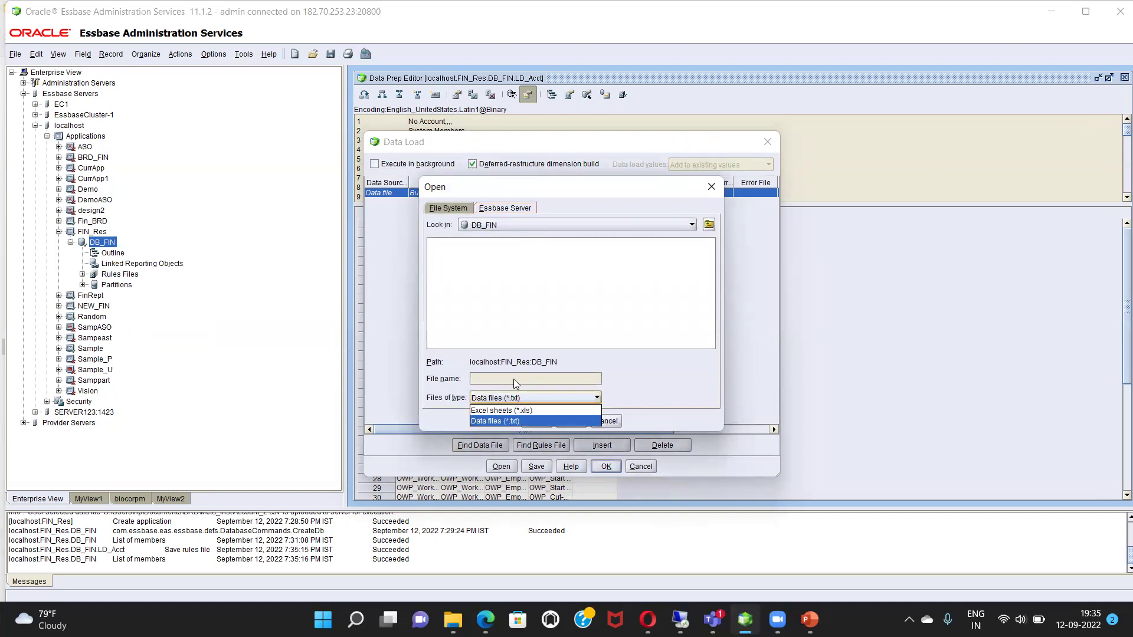
left_click(512, 395)
left_click(455, 206)
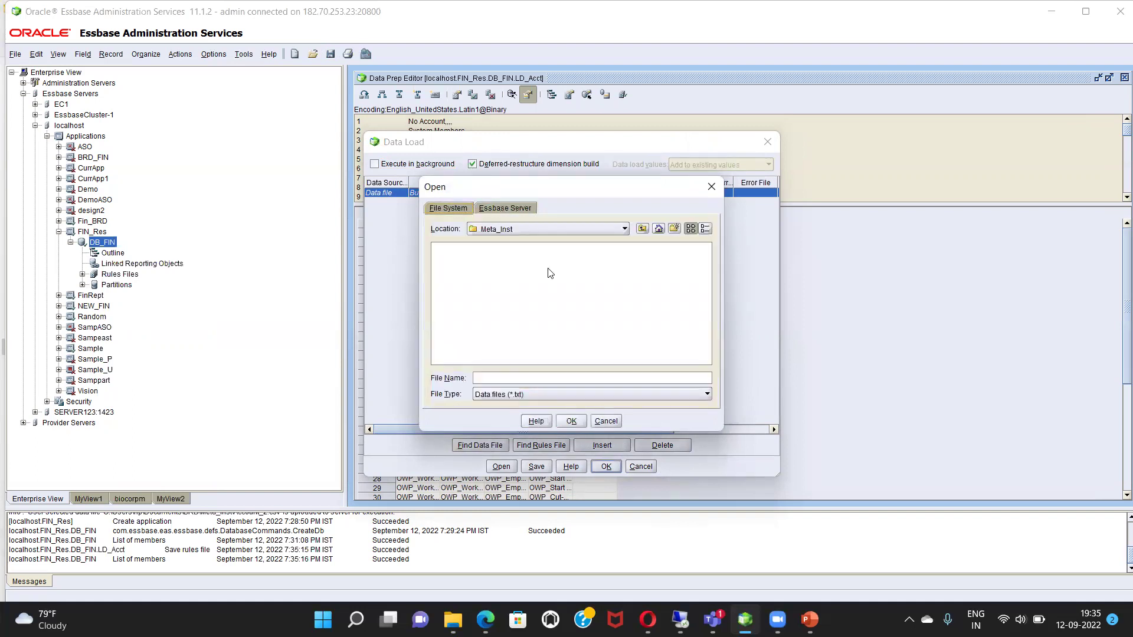
left_click(528, 393)
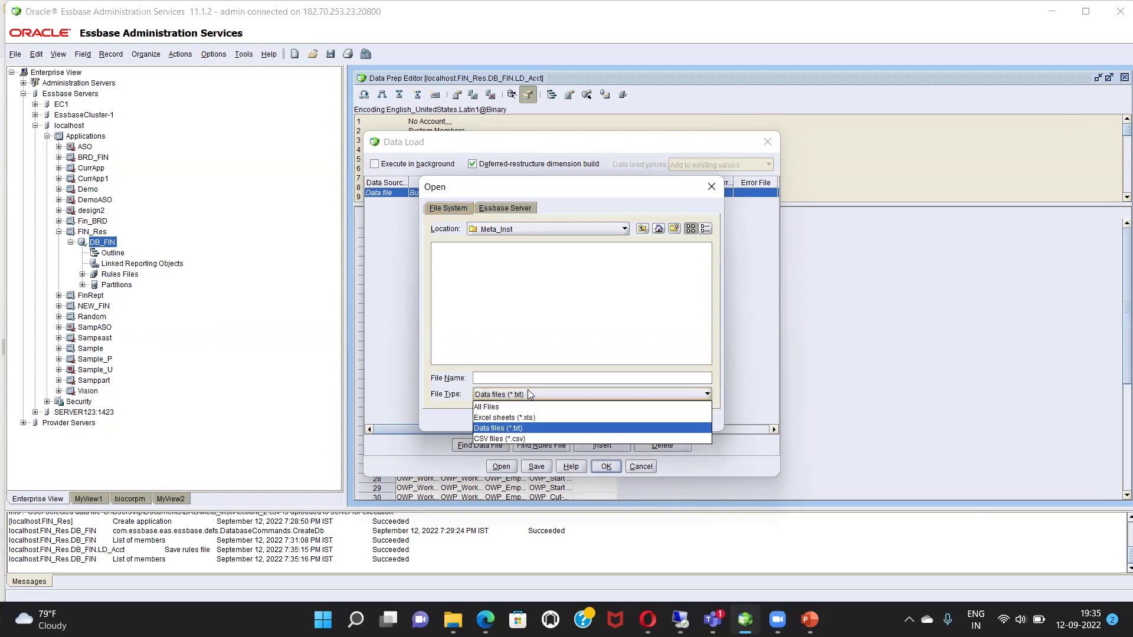
left_click(519, 439)
left_click(470, 260)
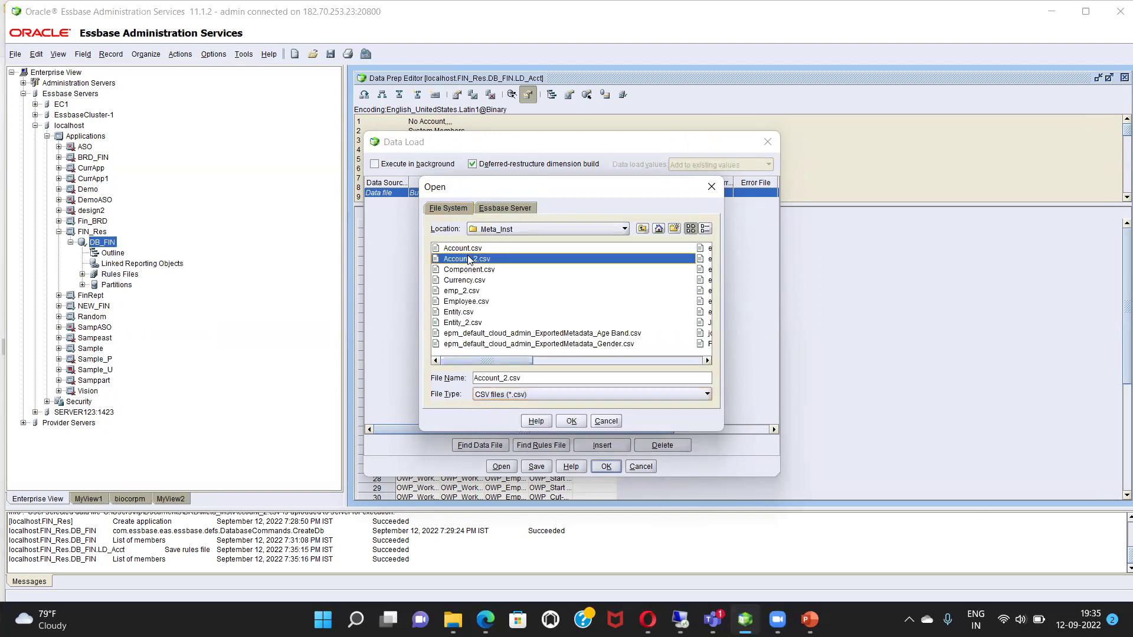
left_click(566, 421)
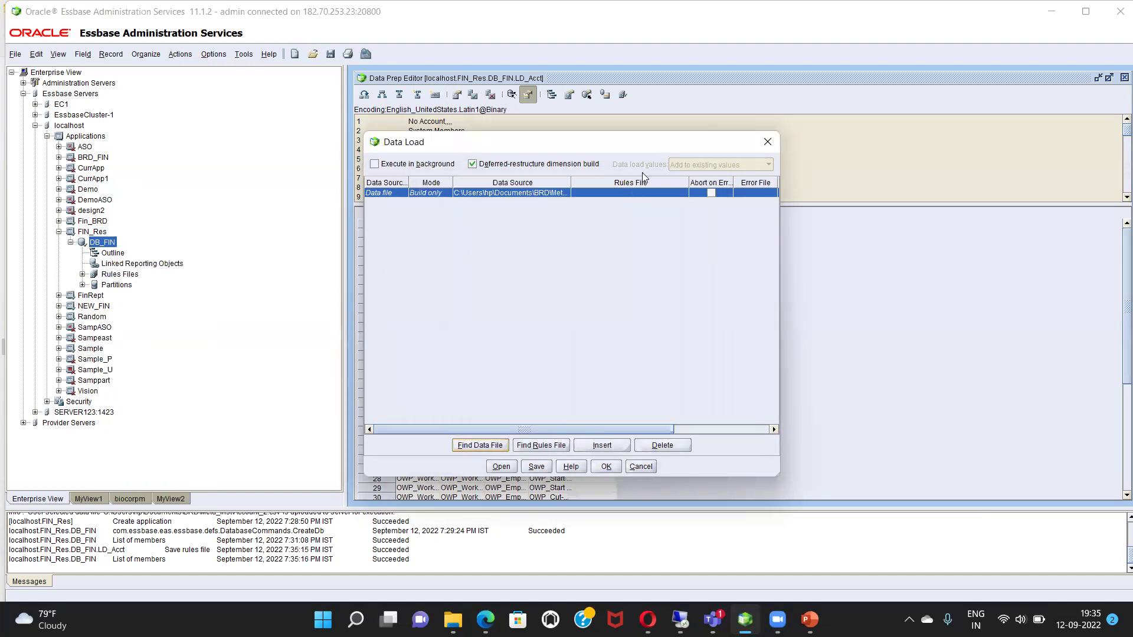
Step: Assign the LD_Acct rules file from DB_FIN to the load and run the dimension build
left_click(541, 445)
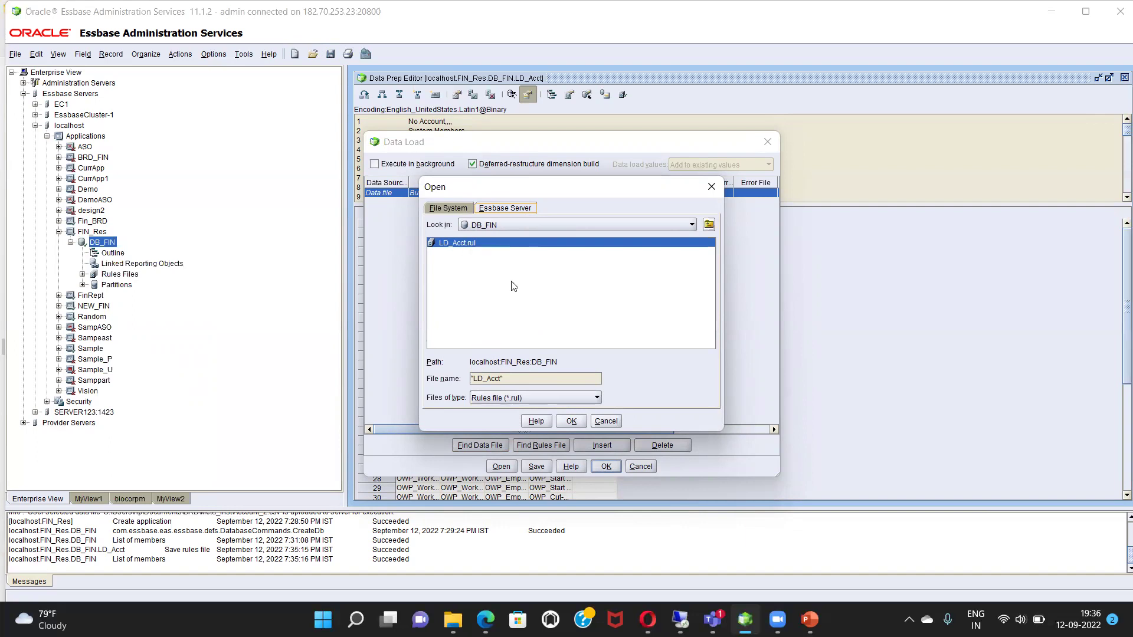
left_click(566, 422)
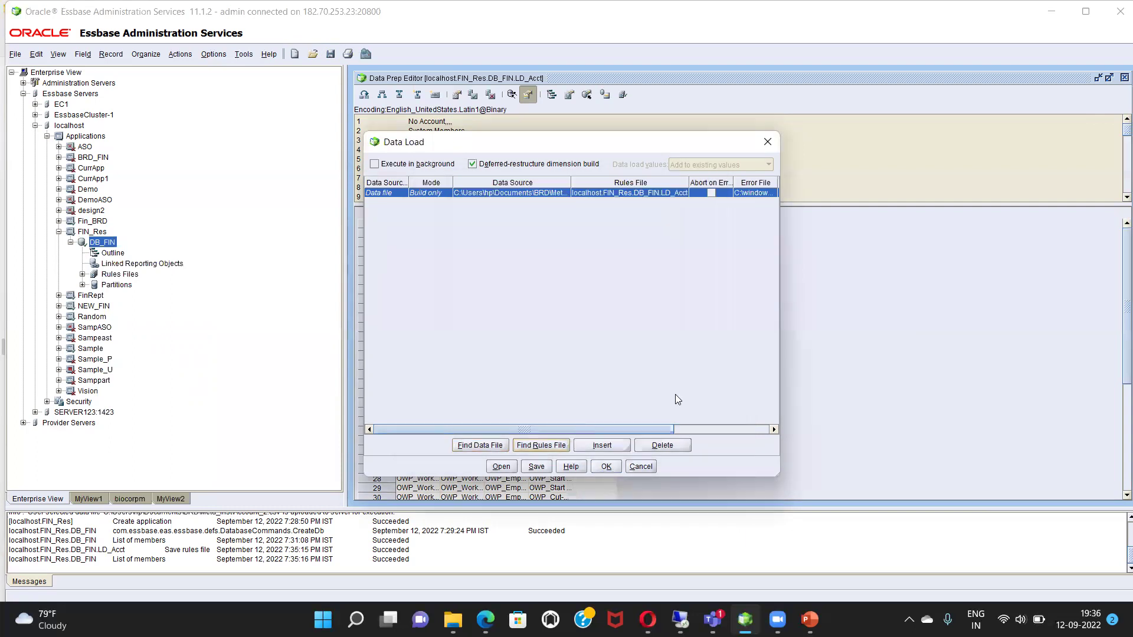
left_click(607, 466)
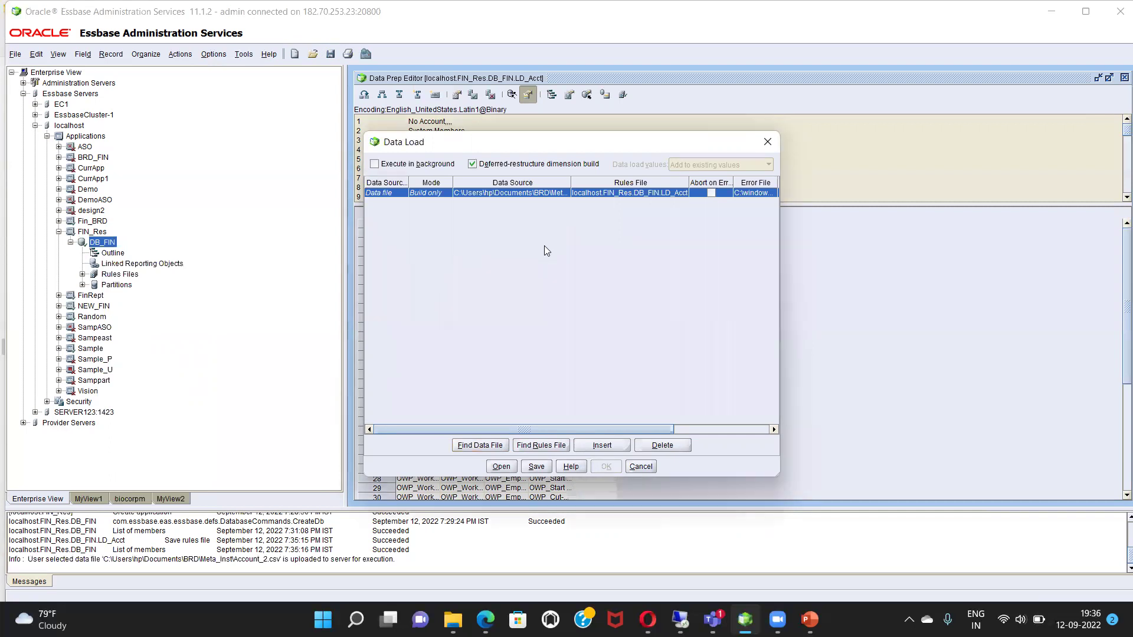
left_click(715, 168)
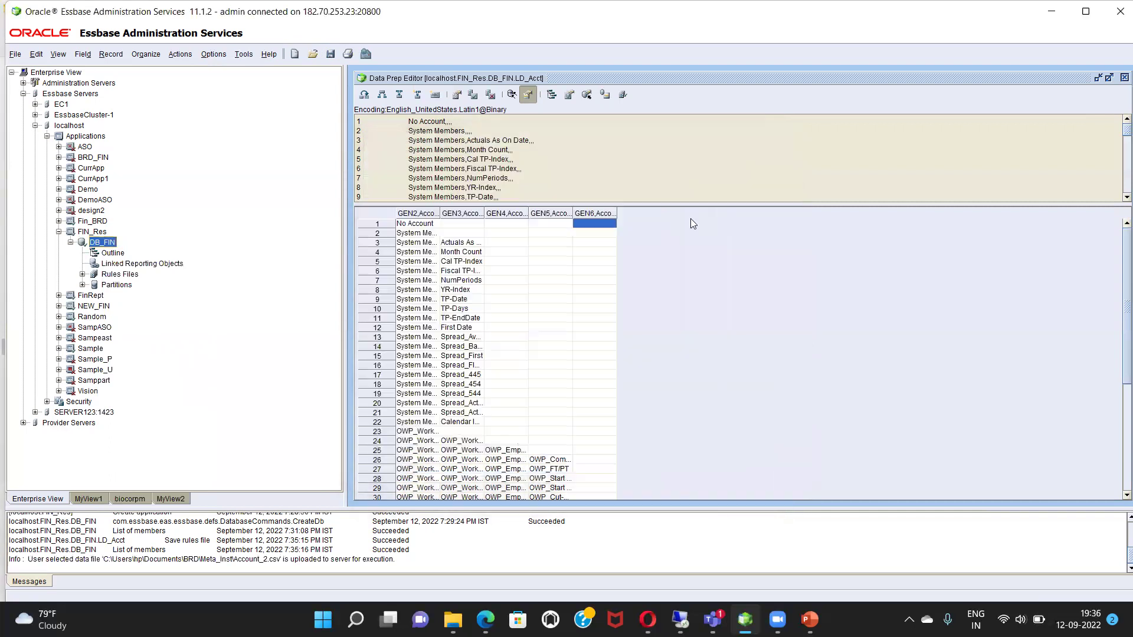
Step: Reopen the DB_FIN outline and examine the members under Account, including System Members and OWP_Workforce Planning - Accounts
double_click(112, 254)
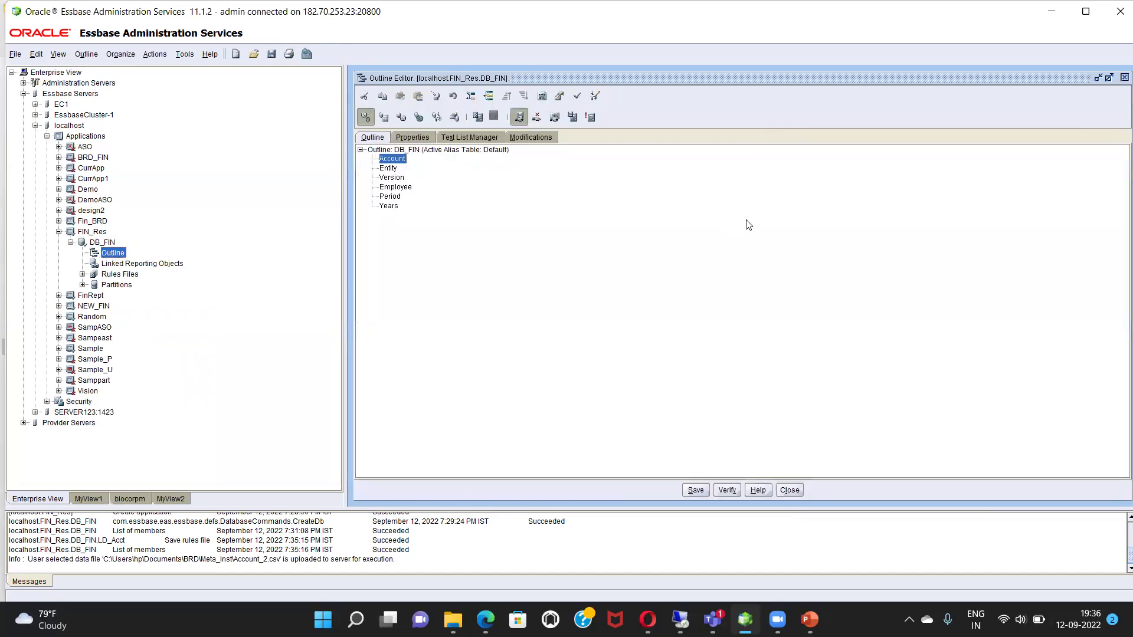
left_click(1124, 77)
double_click(114, 253)
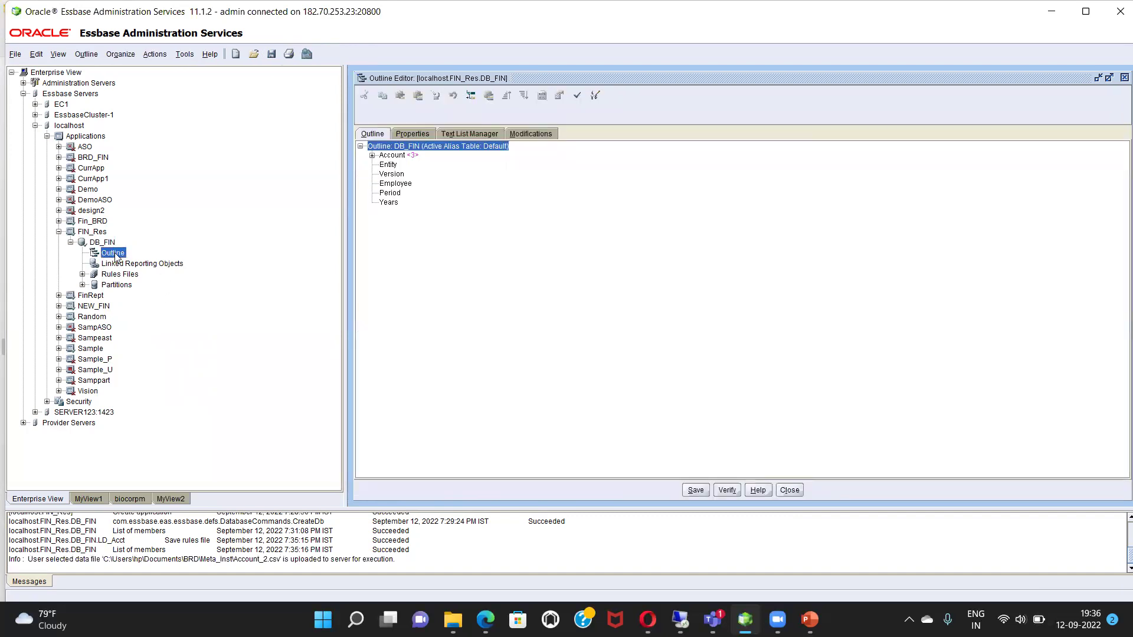
left_click(372, 156)
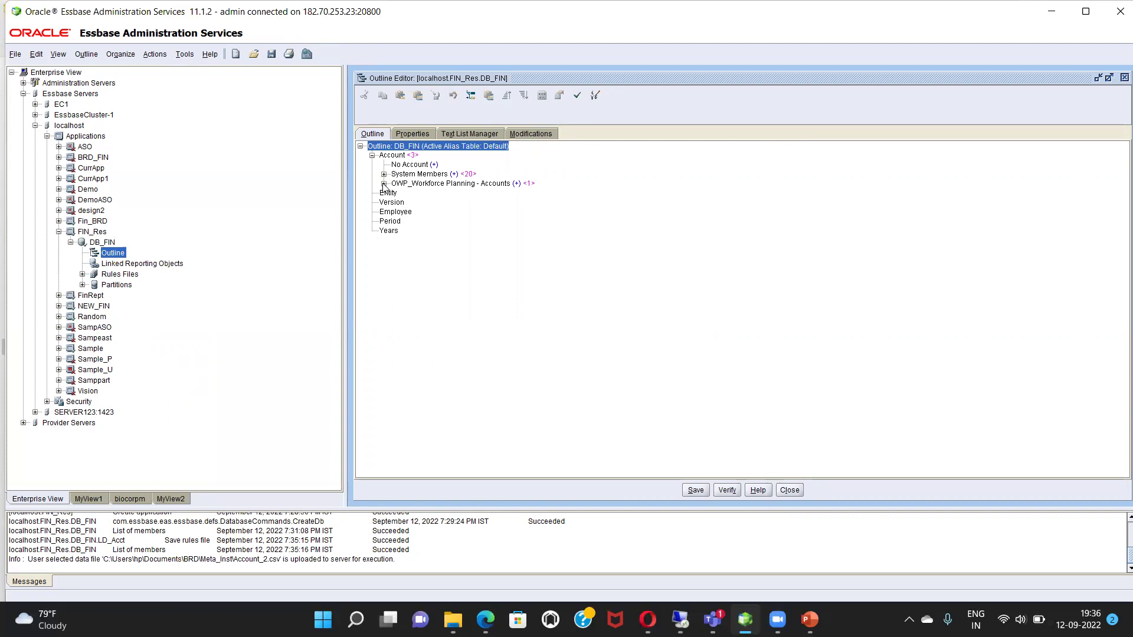
left_click(386, 376)
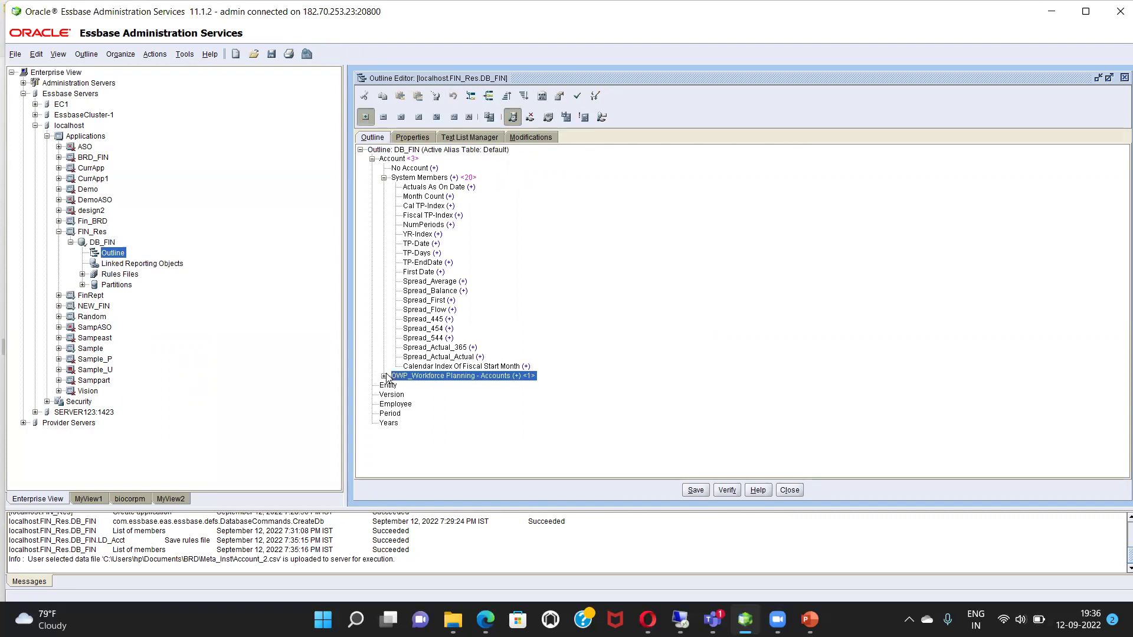
left_click(384, 376)
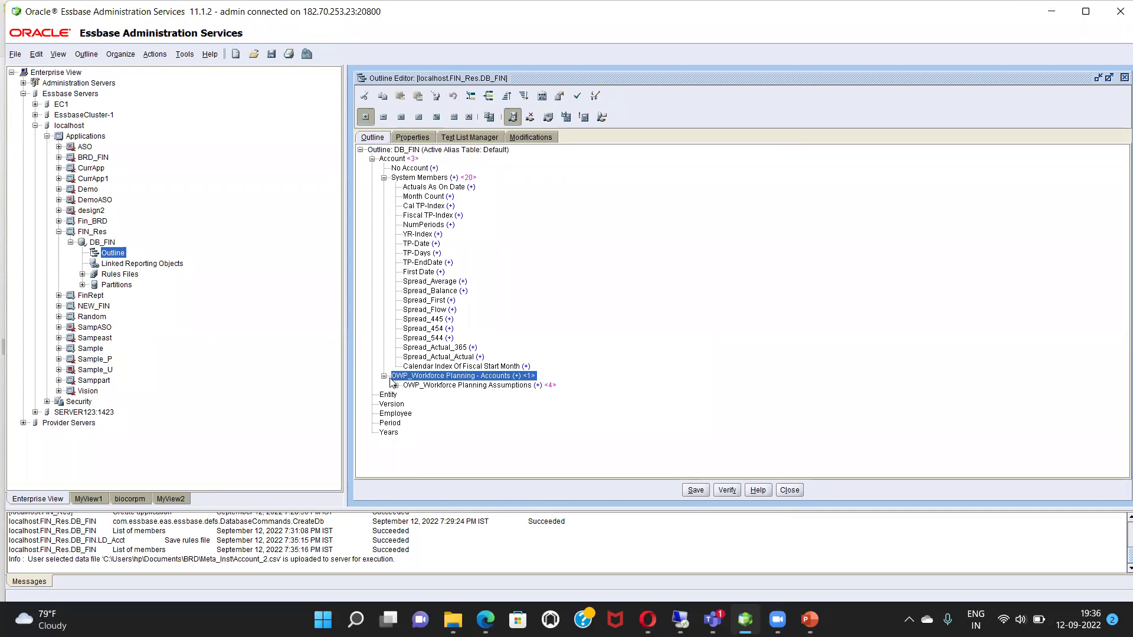
Step: Examine the members under OWP_Workforce Planning Assumptions, including OWP_Employee Properties, and collapse the outline back to its dimensions
left_click(396, 385)
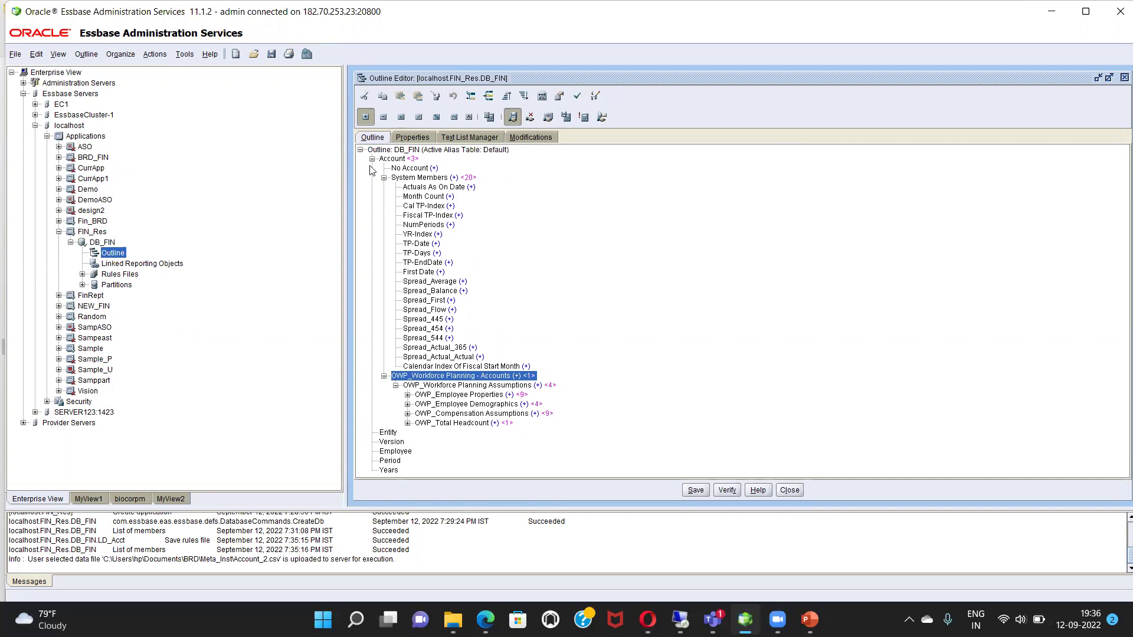
left_click(407, 395)
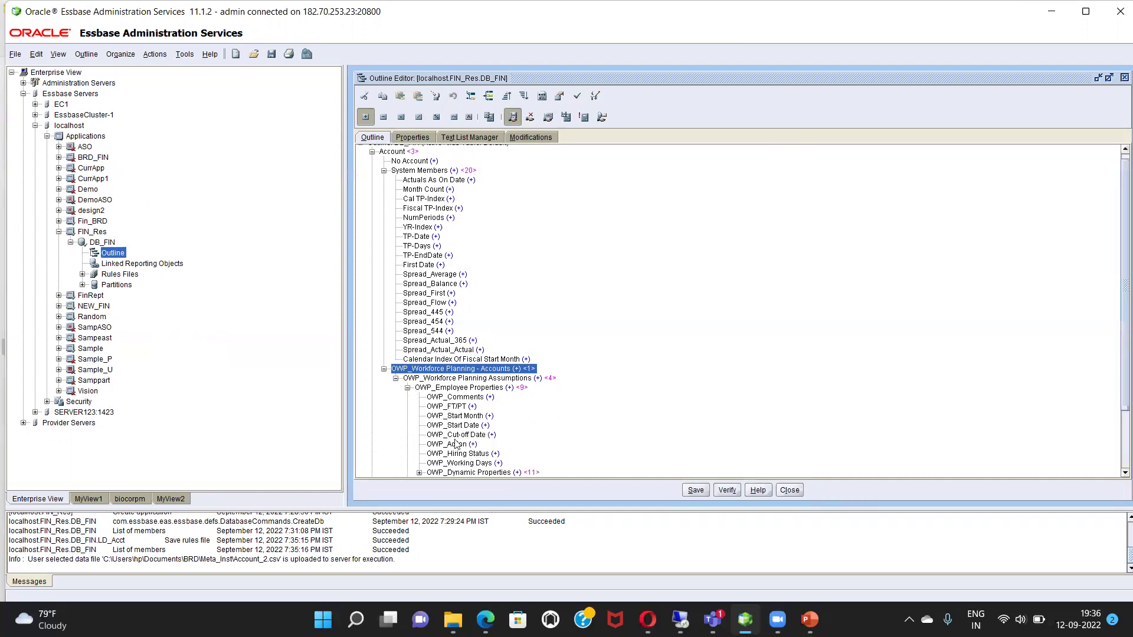
scroll(459, 460, "down", 3)
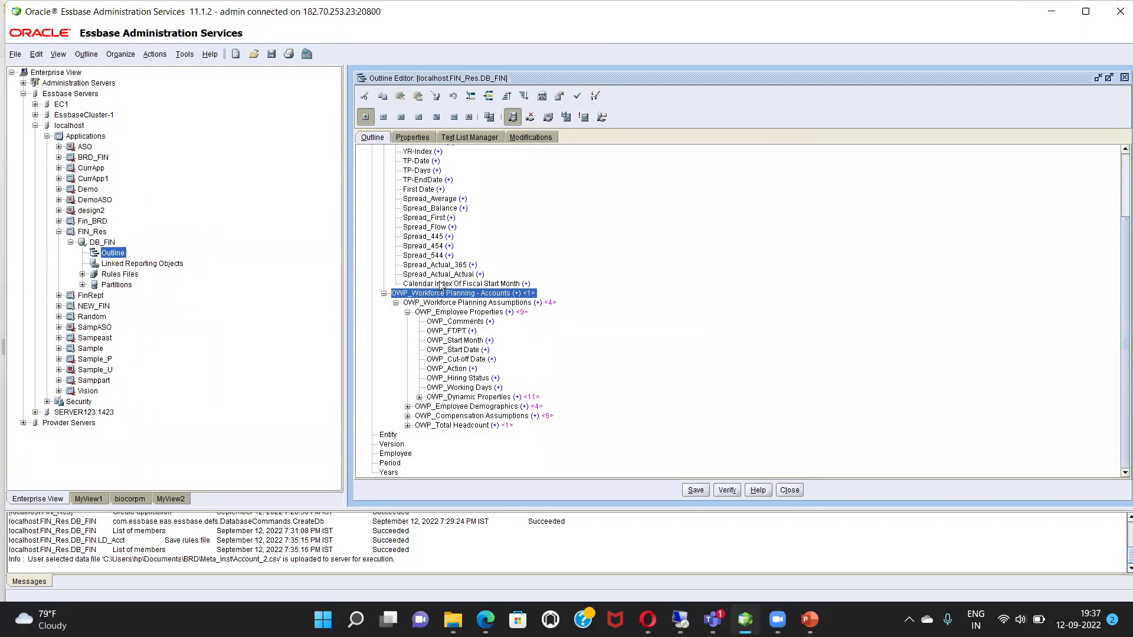
scroll(439, 287, "up", 3)
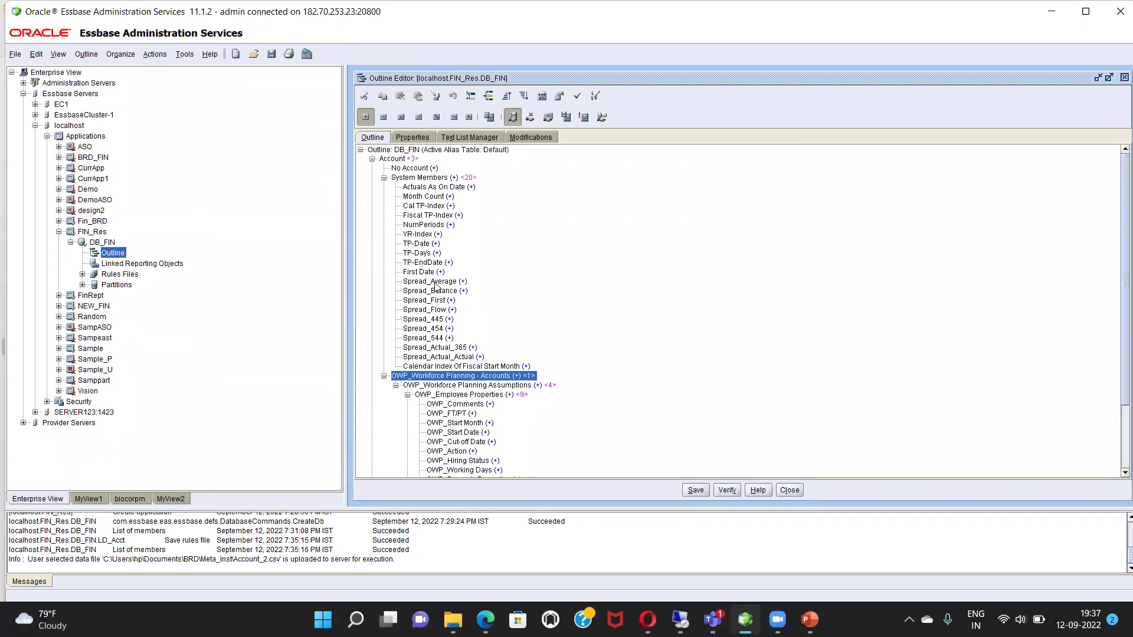
left_click(361, 150)
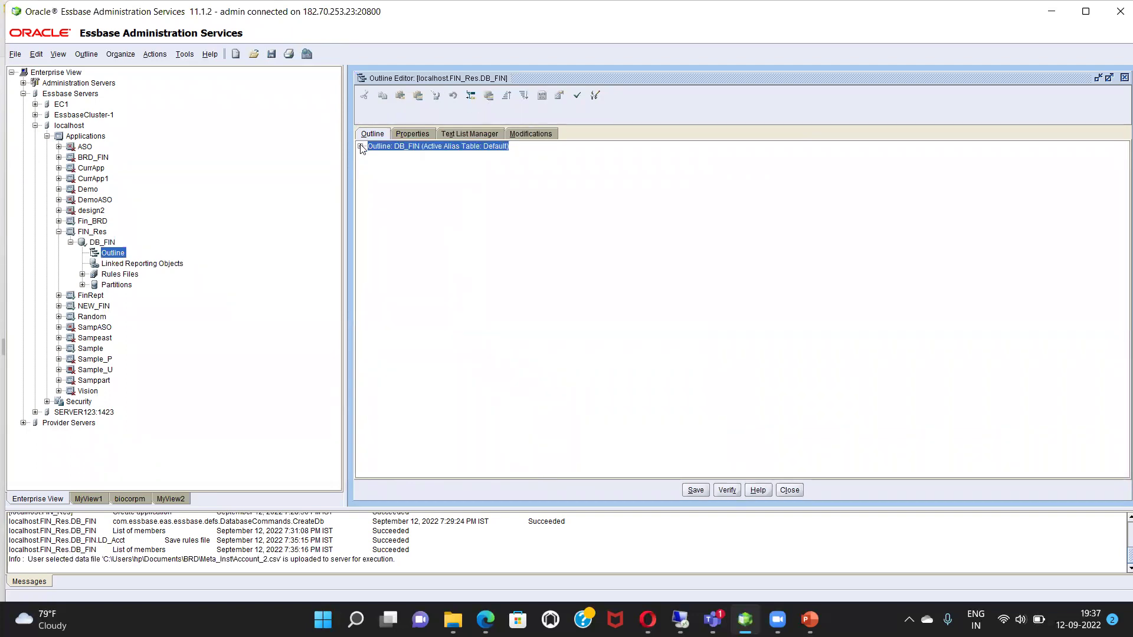
left_click(361, 146)
left_click(372, 155)
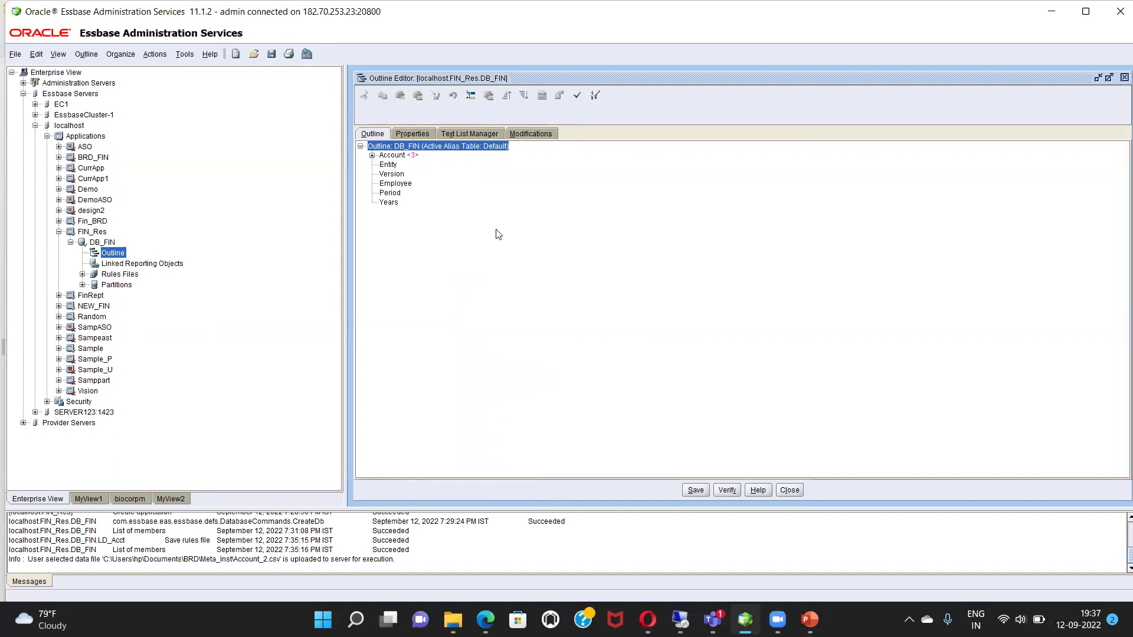
Step: Add the child members 2018, 2019 and 2020 under the Years dimension
left_click(390, 203)
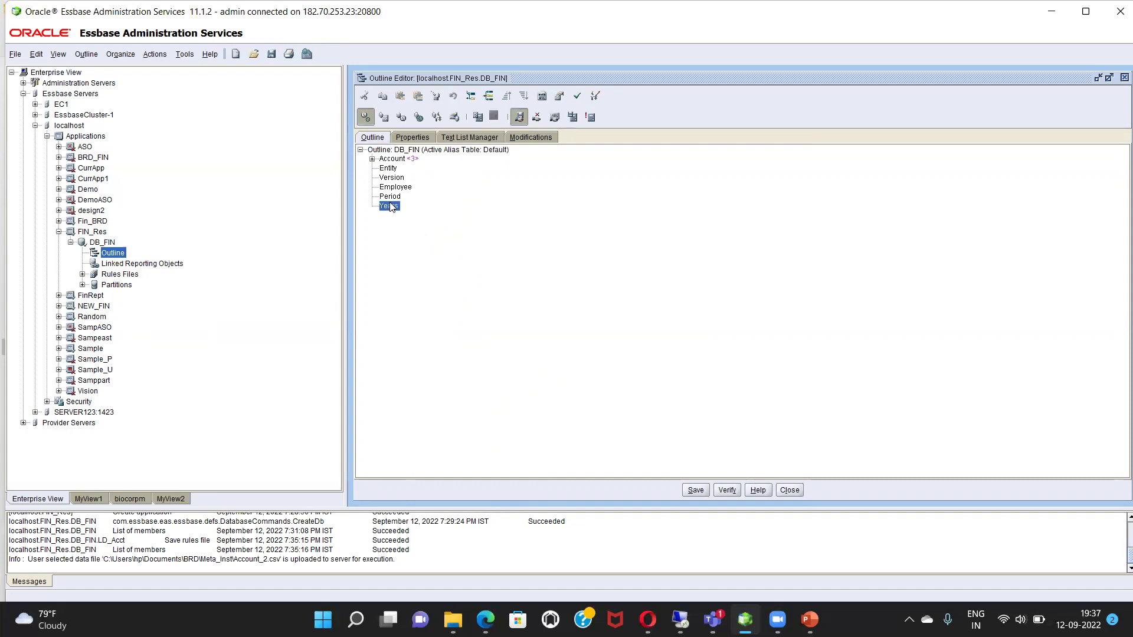
left_click(471, 96)
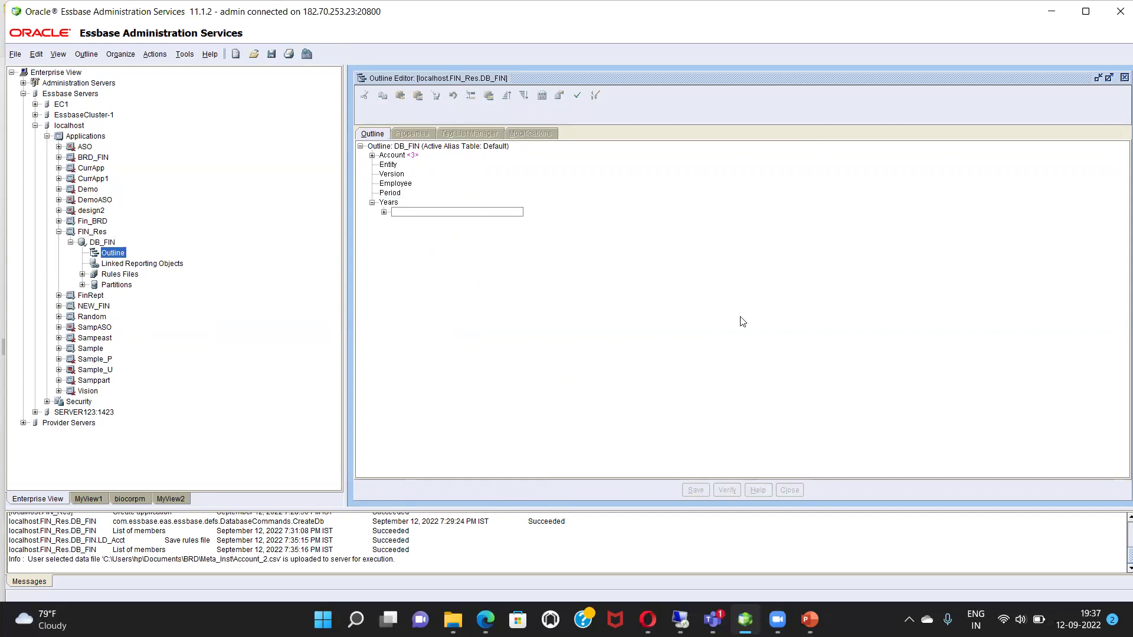
type("2018")
key("Return")
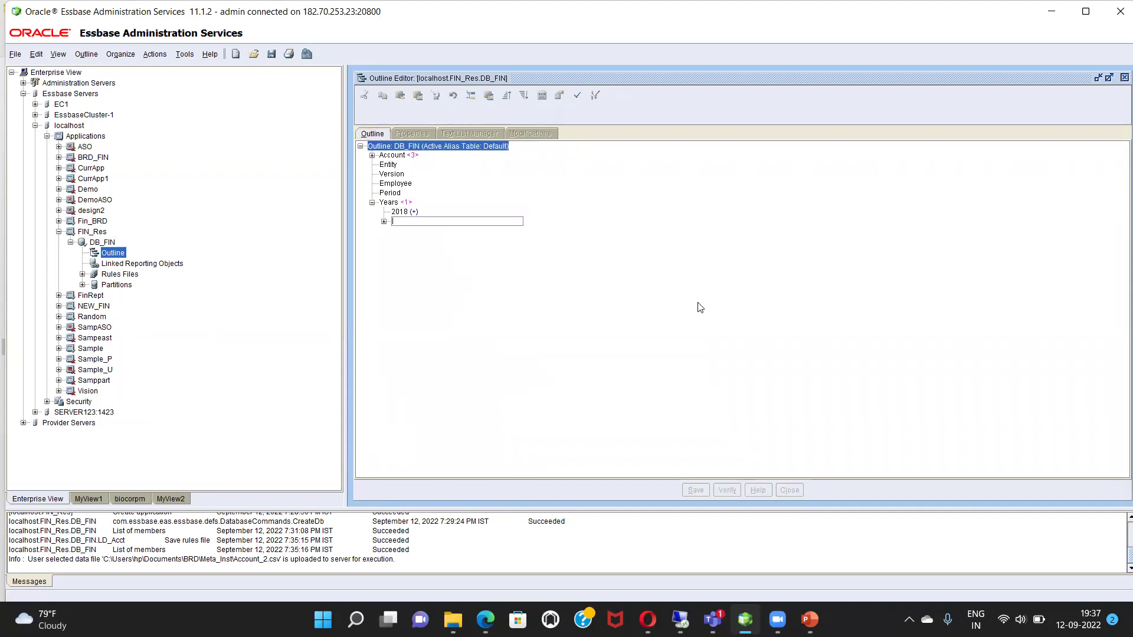
type("2019")
key("Return")
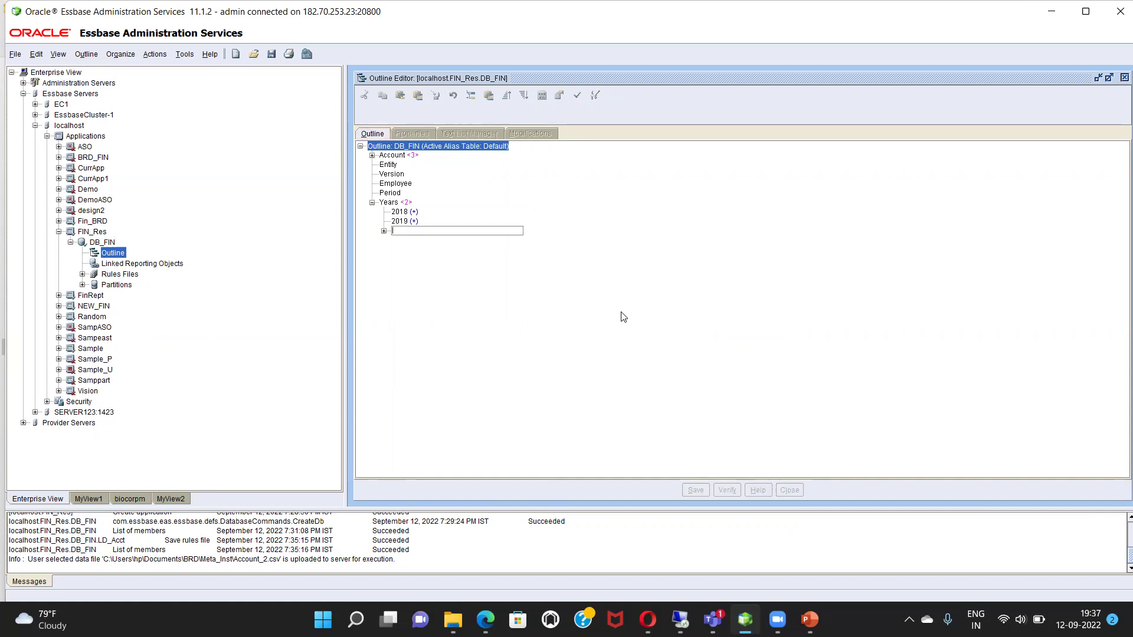
type("2020")
key("Return")
key("Escape")
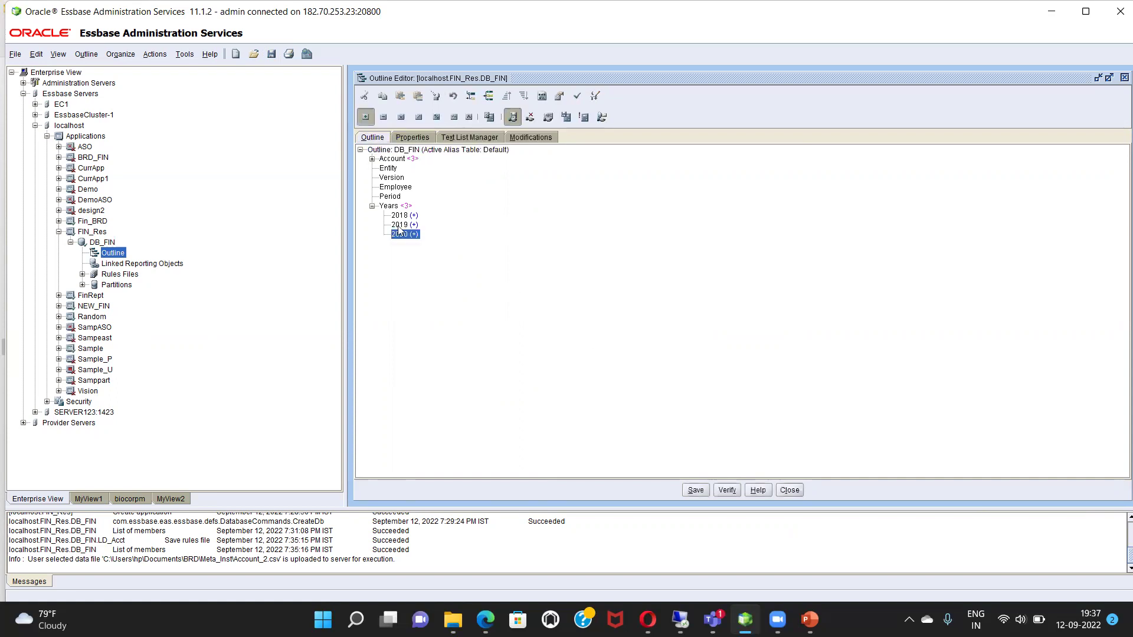
left_click_drag(390, 205, 432, 227)
left_click(433, 226)
left_click(497, 207)
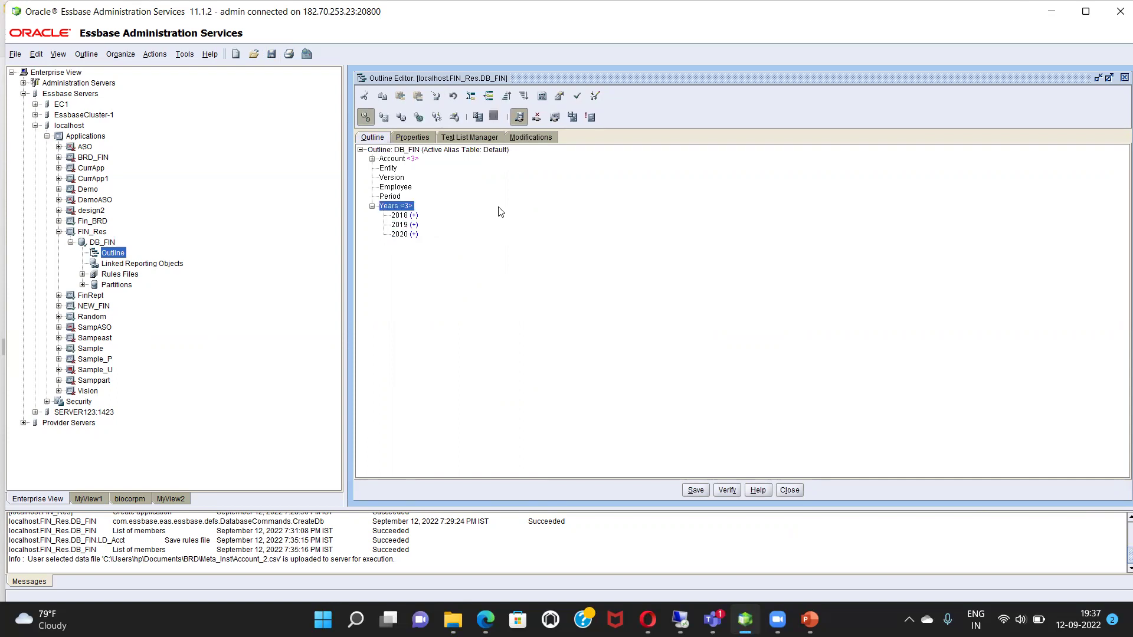
left_click(470, 234)
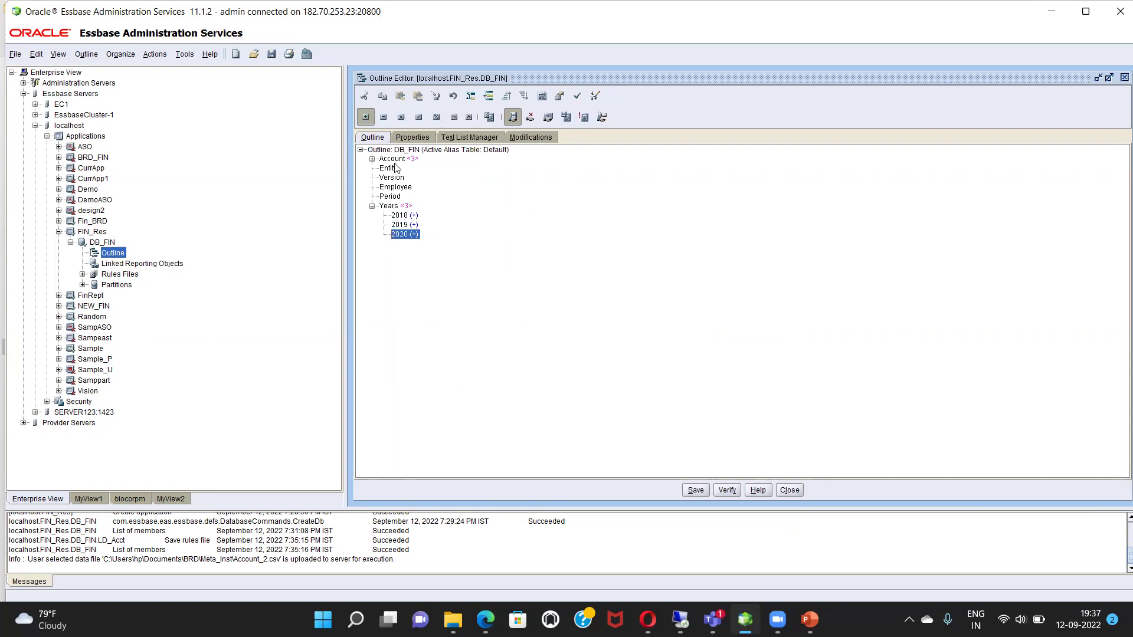
left_click(392, 197)
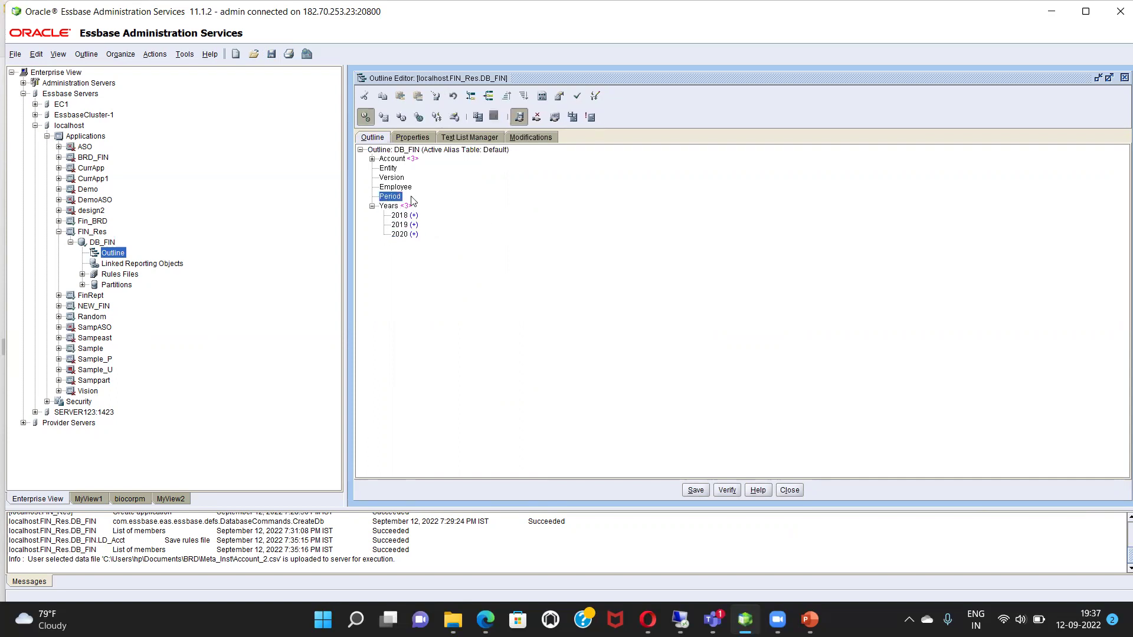
left_click(392, 170)
left_click(401, 188)
Step: Create a new rules file for building the Employee dimension
left_click(16, 54)
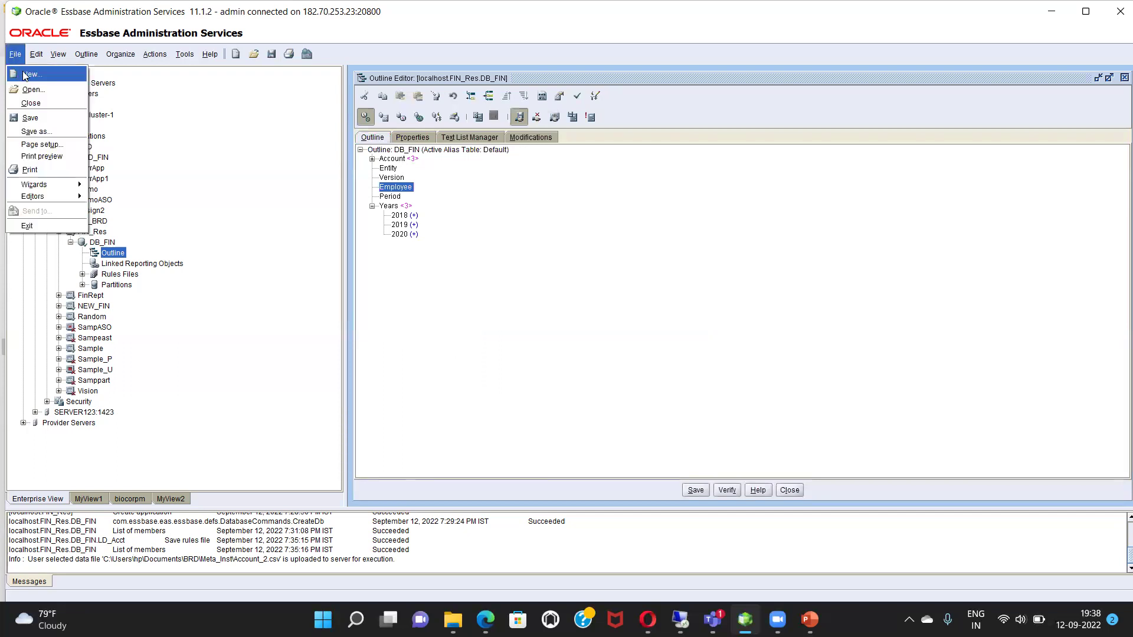
left_click(25, 75)
left_click(548, 228)
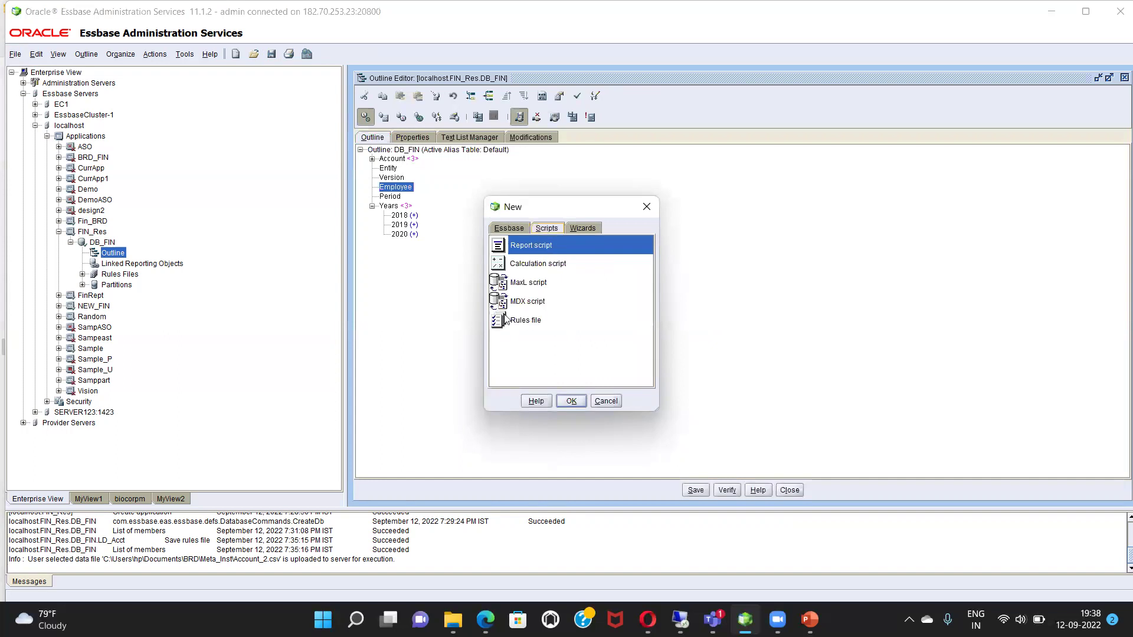
left_click(528, 319)
left_click(571, 401)
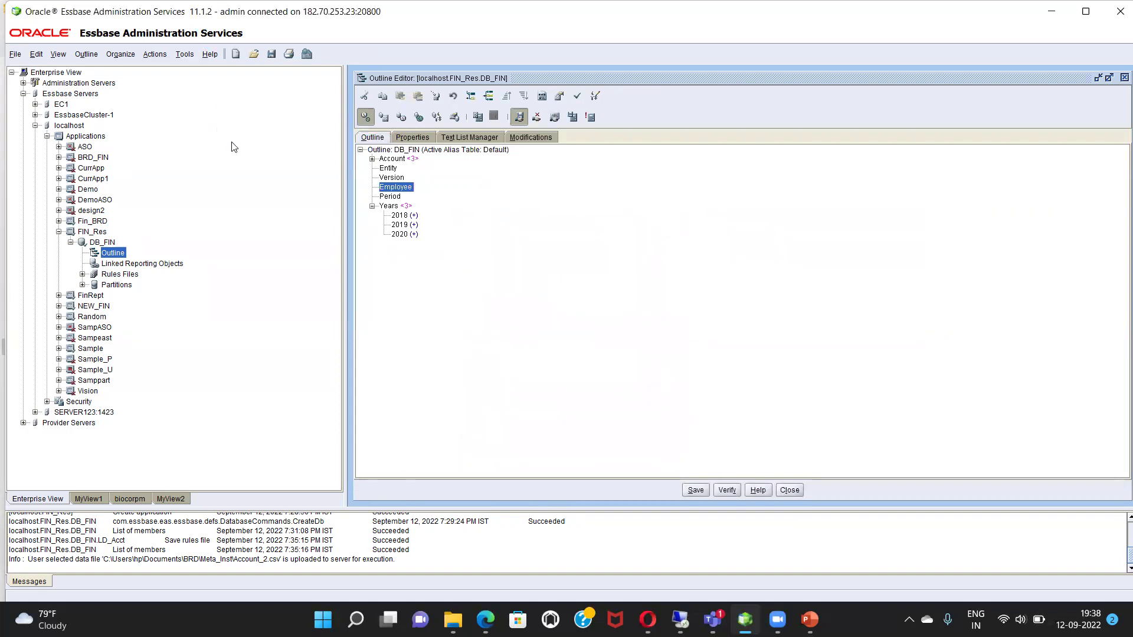
Step: Open the CSV file emp_2.csv from the local Meta_Inst folder as the new rules file's sample data
left_click(16, 54)
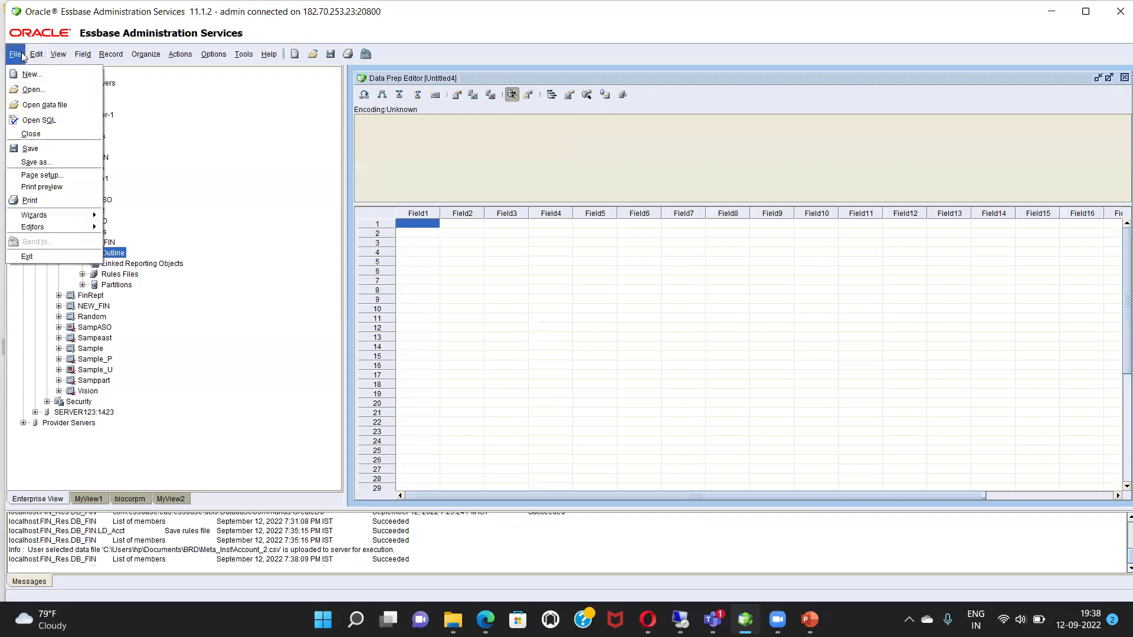
left_click(43, 105)
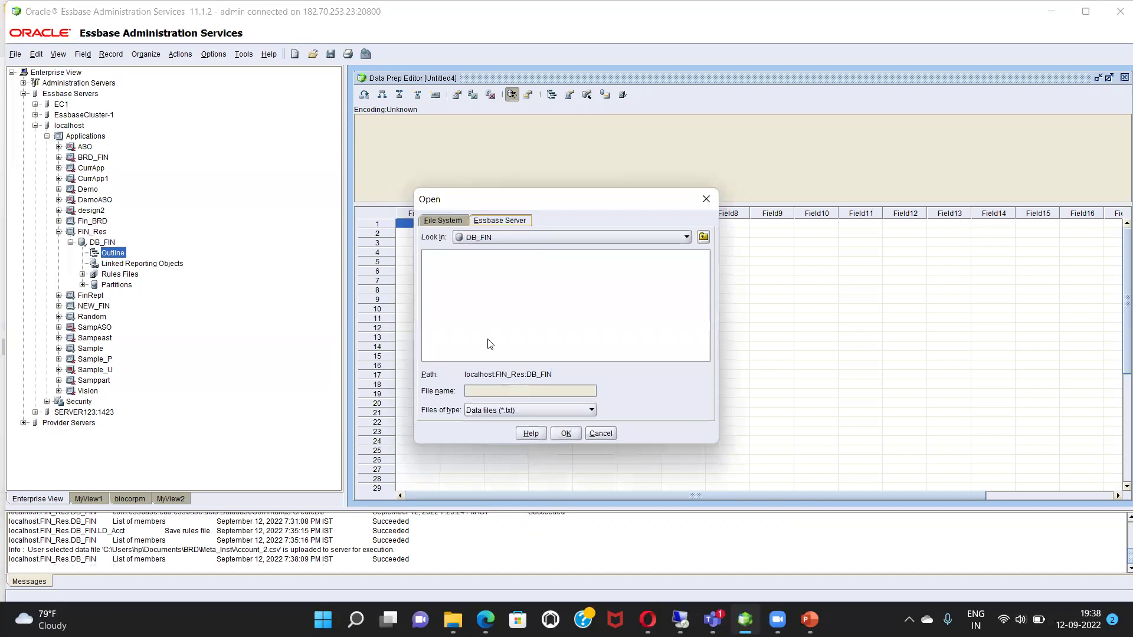
left_click(452, 218)
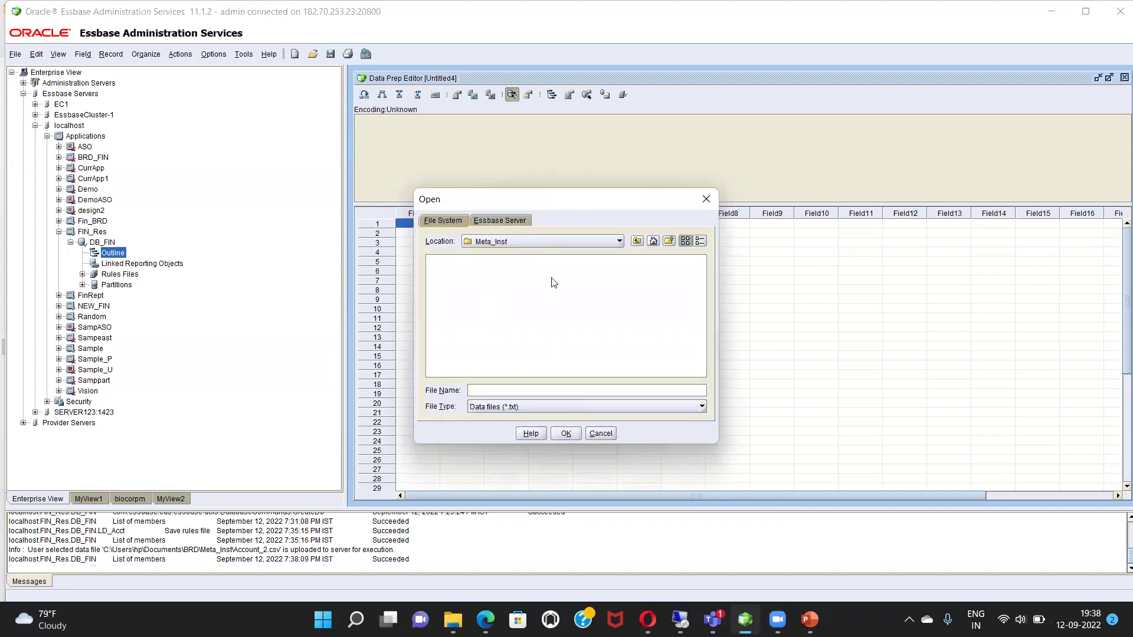
left_click(524, 407)
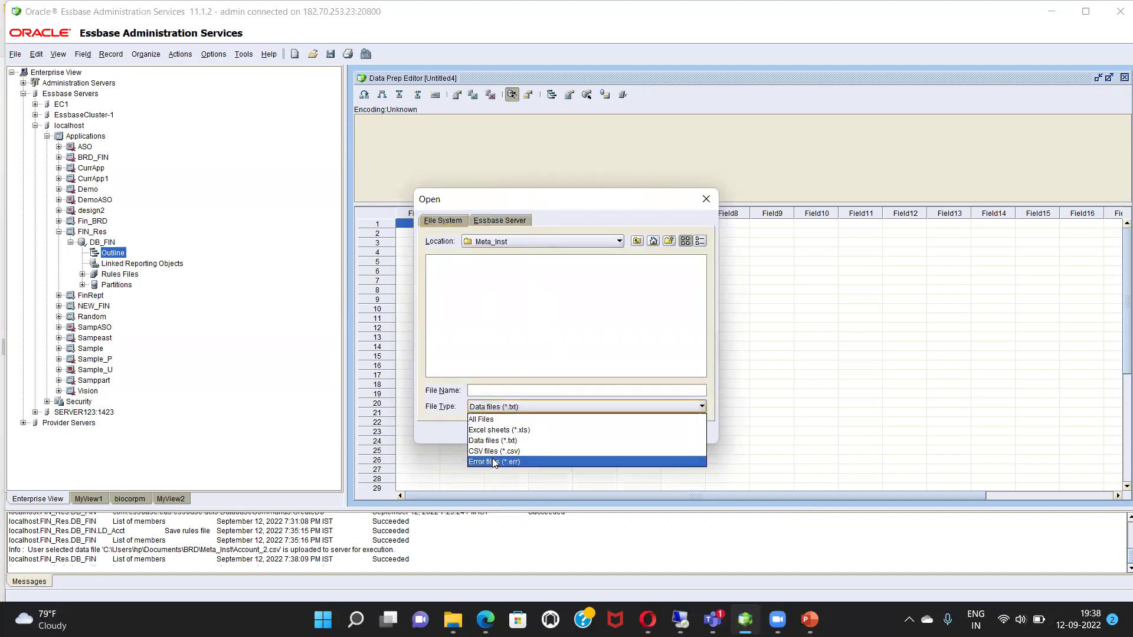
left_click(524, 463)
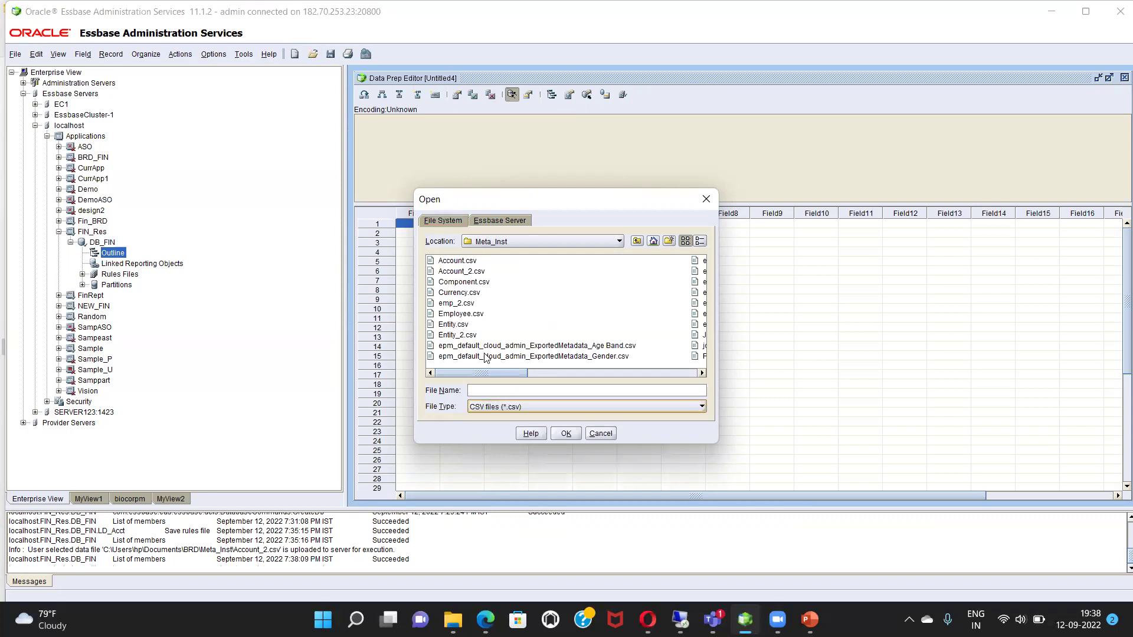
left_click(458, 336)
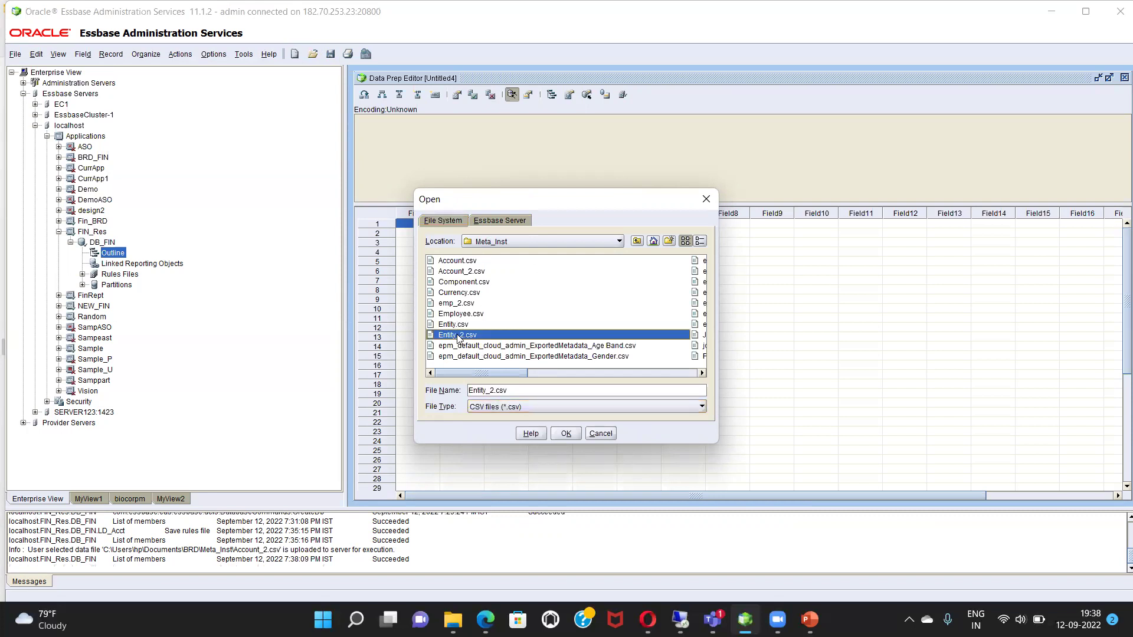
left_click(459, 303)
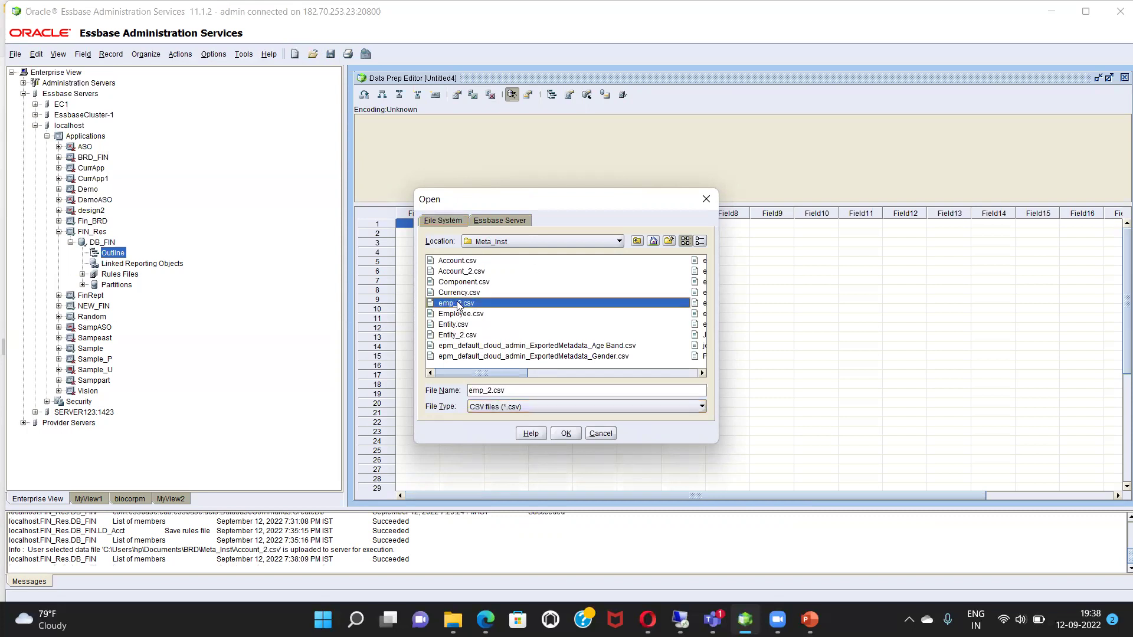
left_click(561, 434)
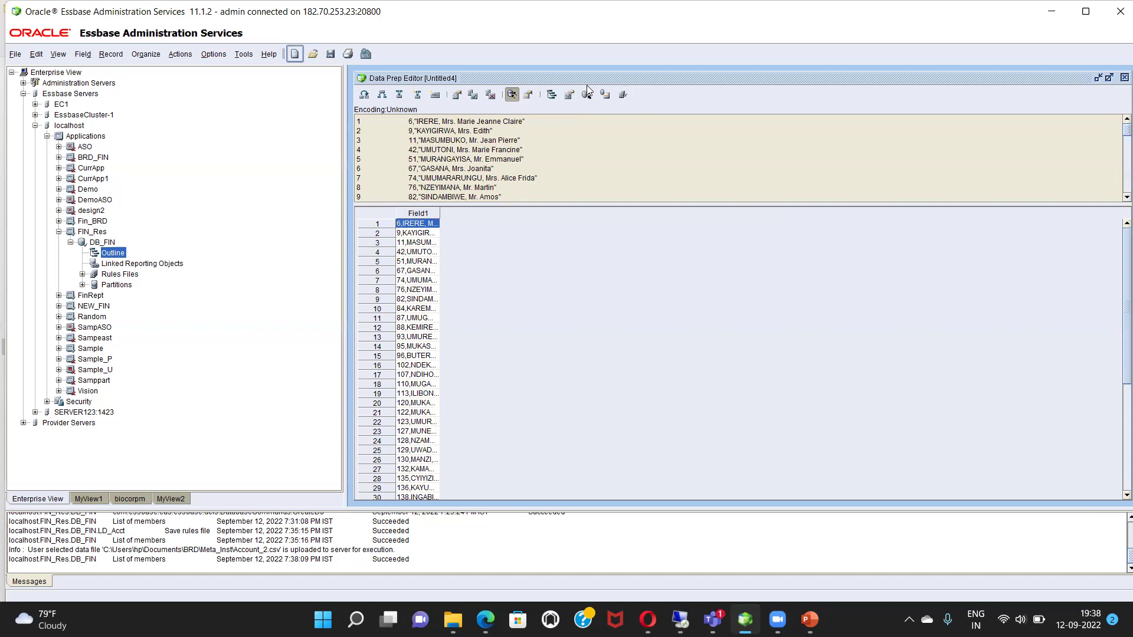
Step: Set the rules file's data source delimiter to Comma and review the split columns
left_click(568, 95)
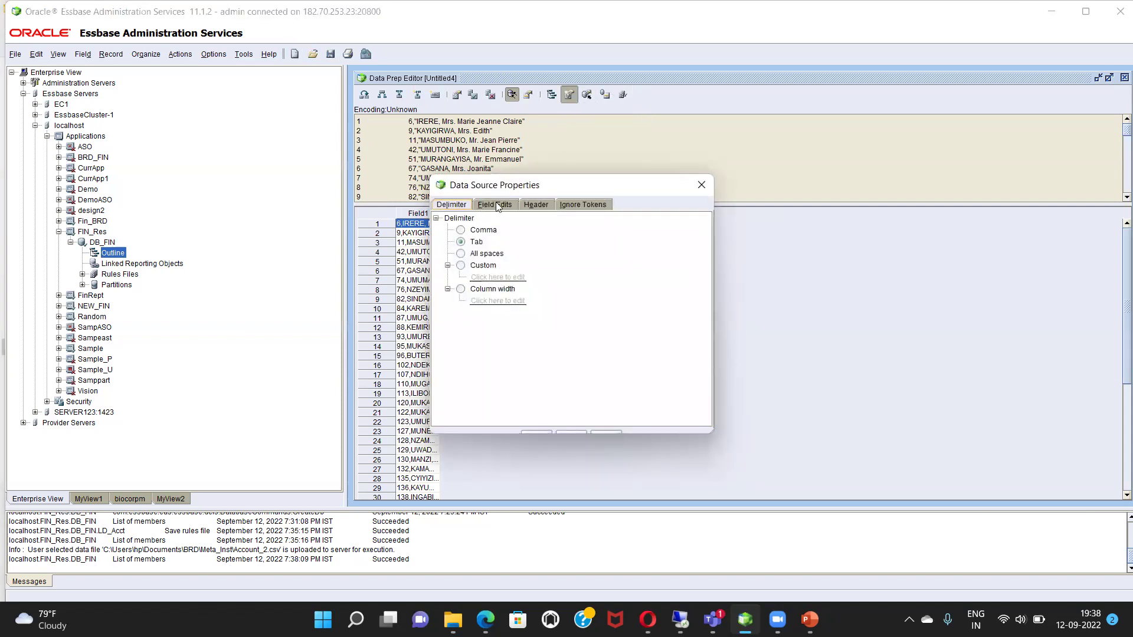
left_click(461, 231)
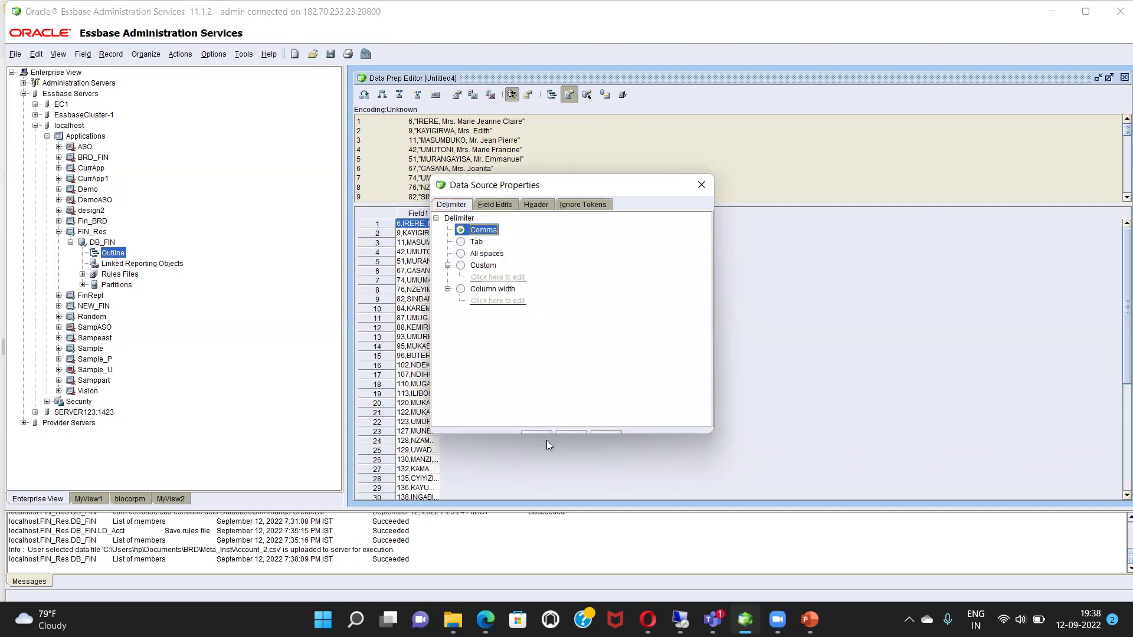
left_click(538, 455)
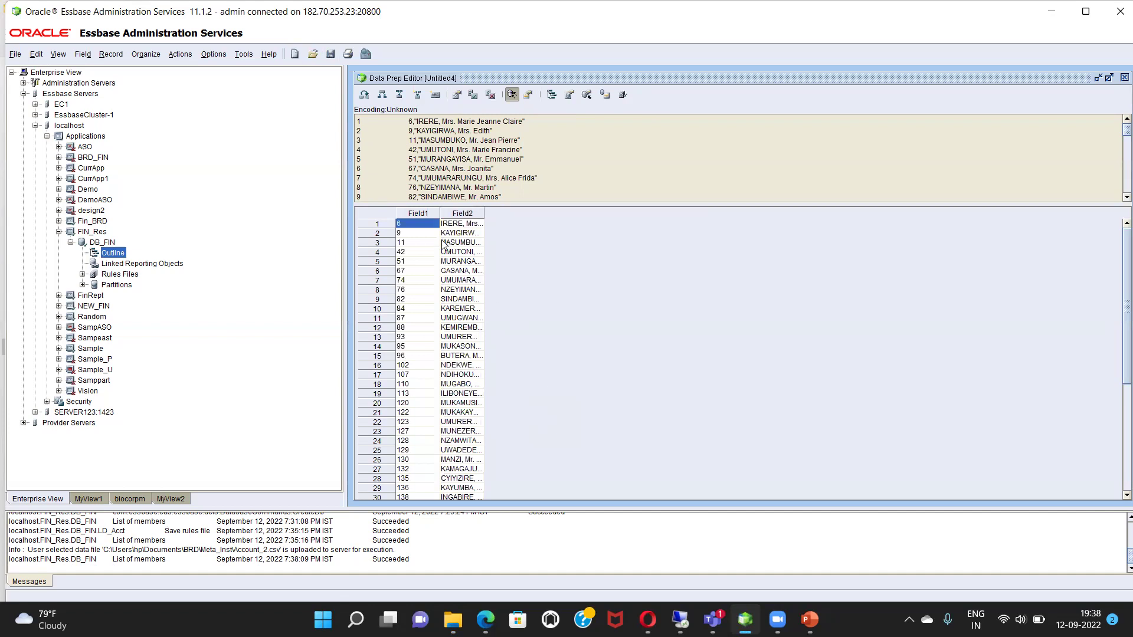
left_click_drag(416, 224, 417, 299)
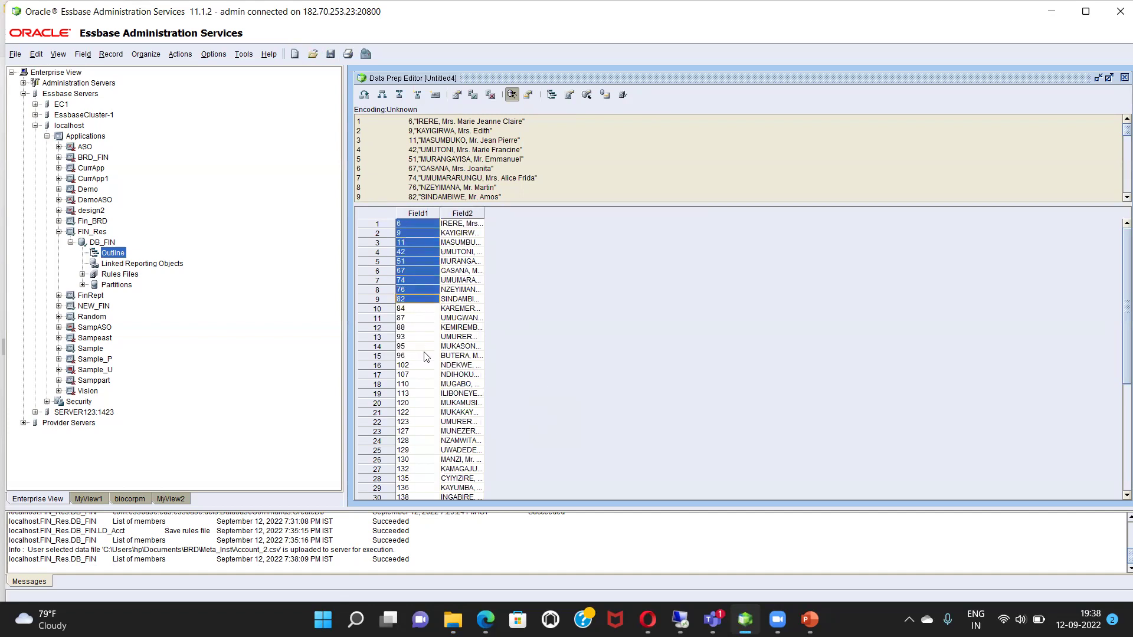
left_click_drag(461, 225, 458, 401)
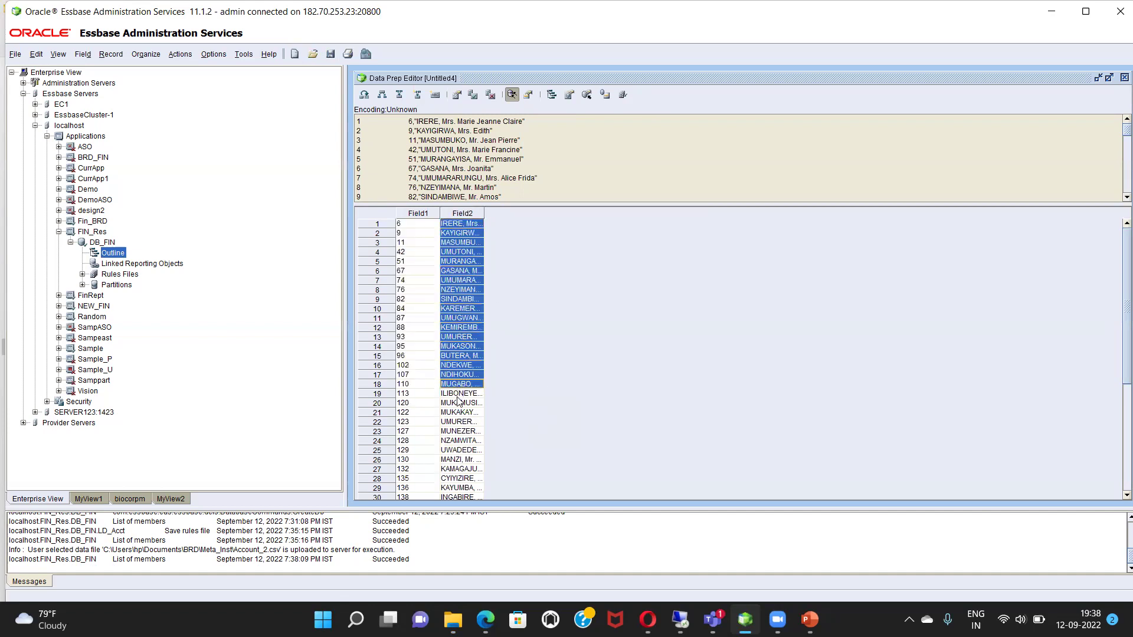
Step: Set the first field's dimension build properties to the Employee dimension, type Generation, number 2
left_click(418, 263)
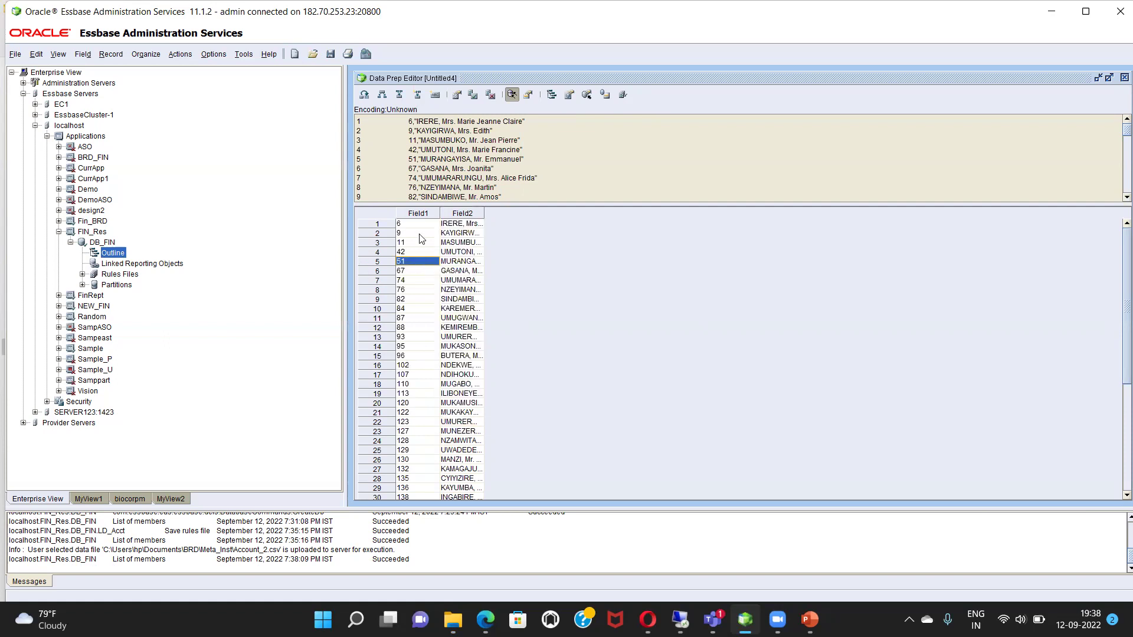
left_click(419, 233)
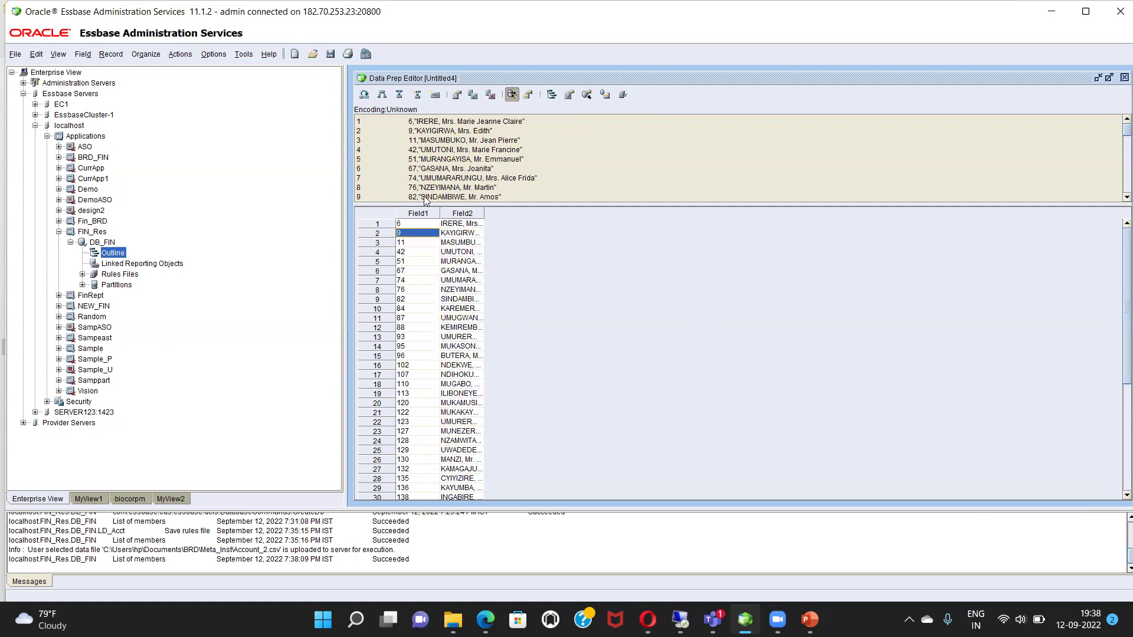
left_click(455, 96)
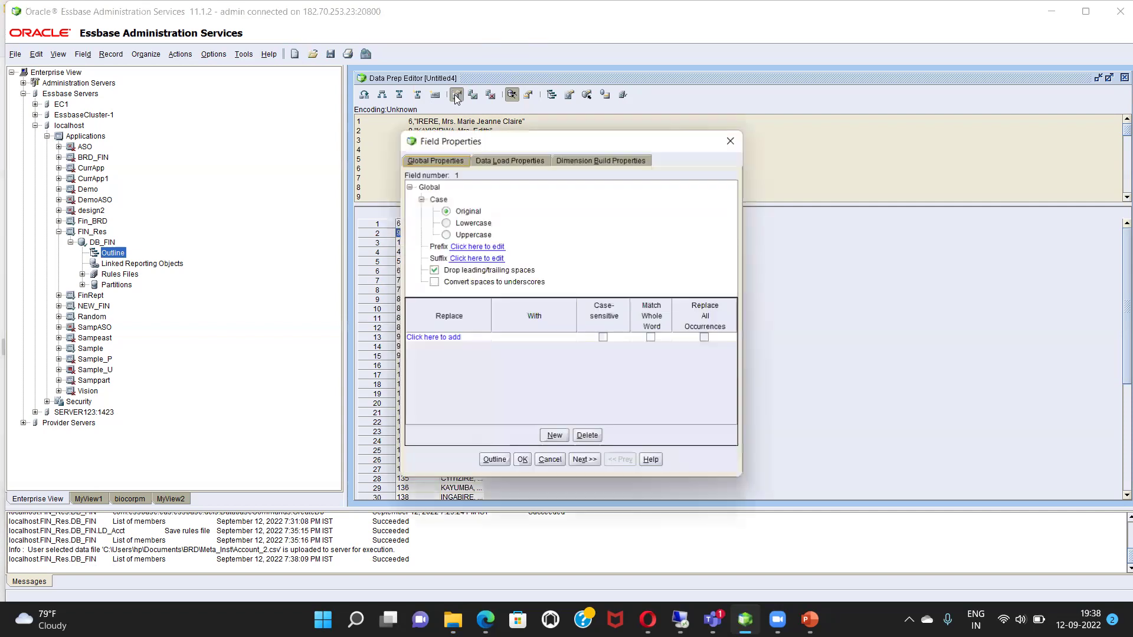
left_click(578, 161)
left_click_drag(567, 146, 810, 108)
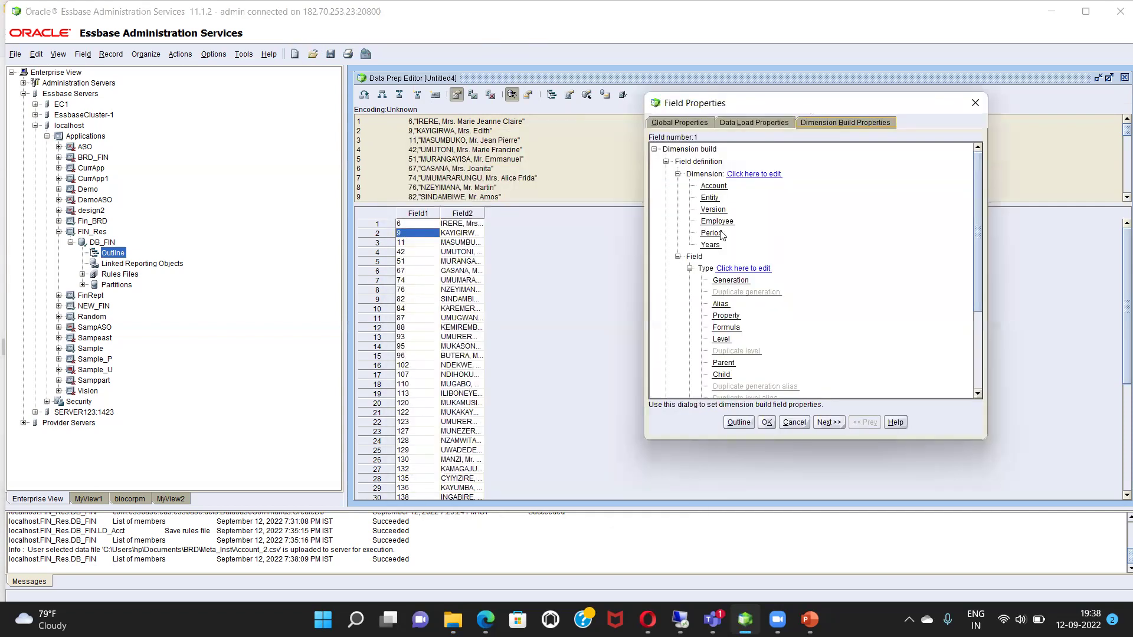
left_click(716, 222)
scroll(711, 224, "down", 3)
left_click(732, 174)
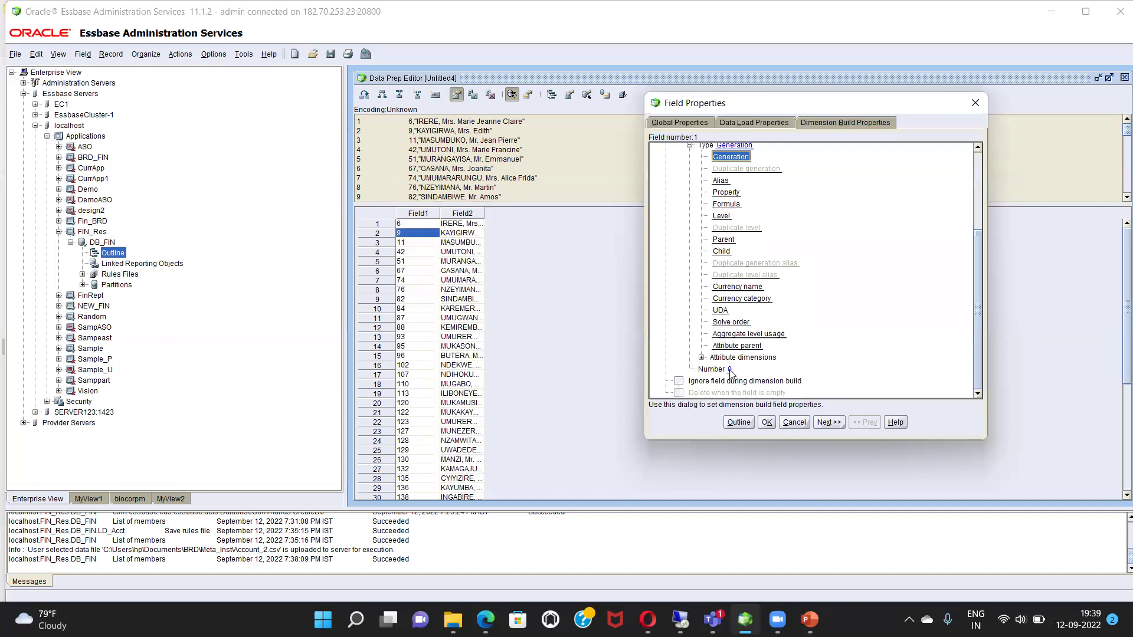
left_click(730, 371)
type("2")
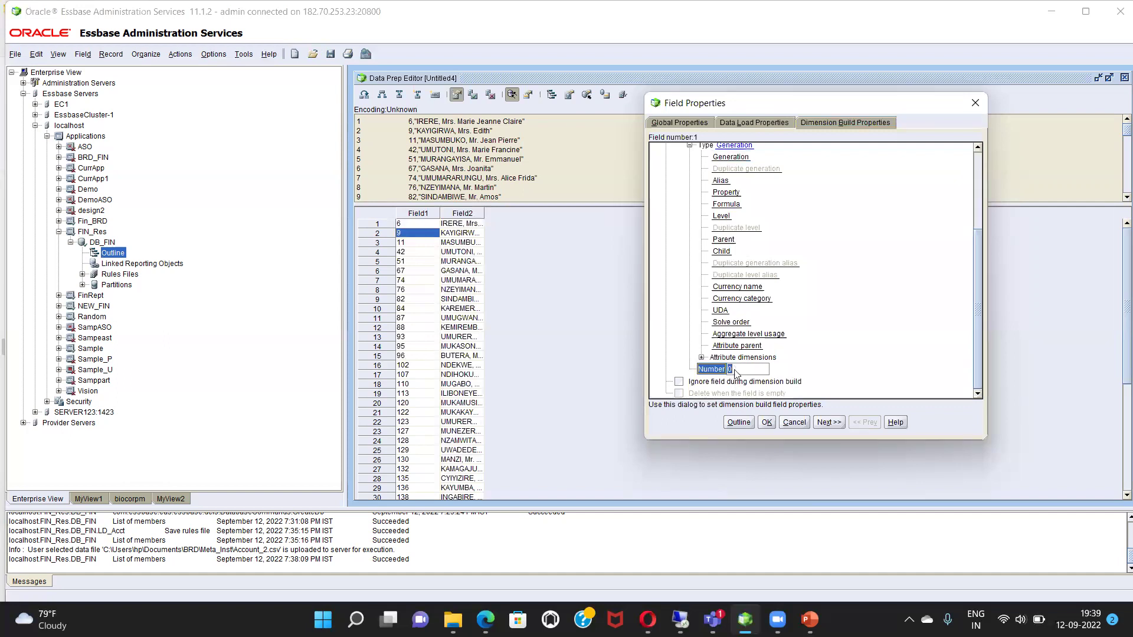
Step: Set the second field's dimension build properties to the Employee dimension, type Alias, number 2, and apply the field properties
left_click(828, 422)
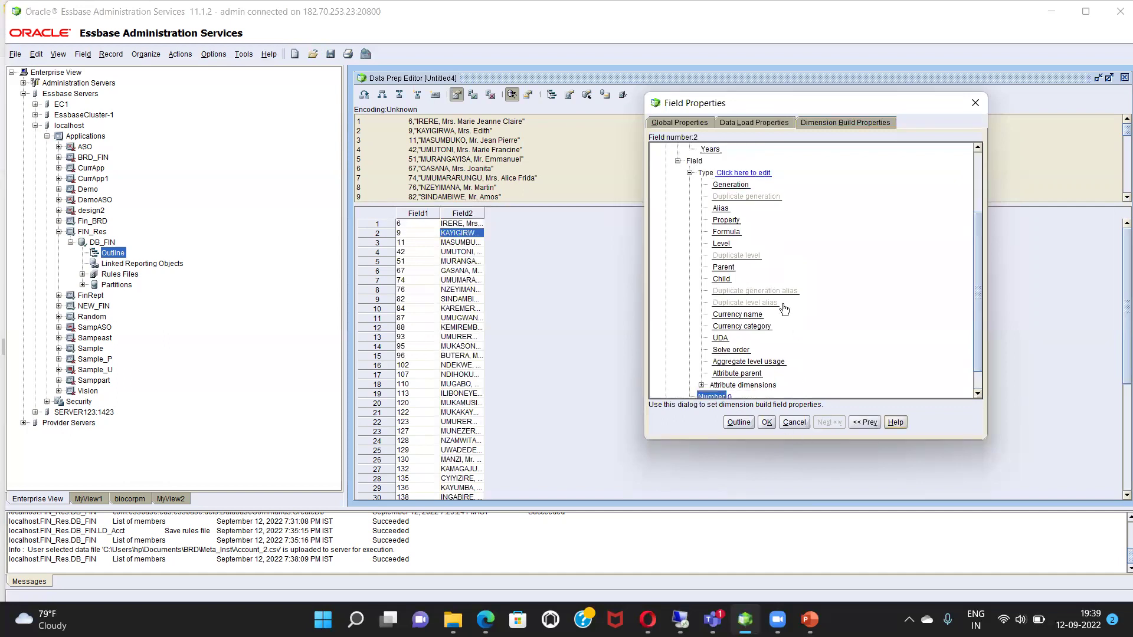
left_click(724, 222)
scroll(725, 224, "down", 1)
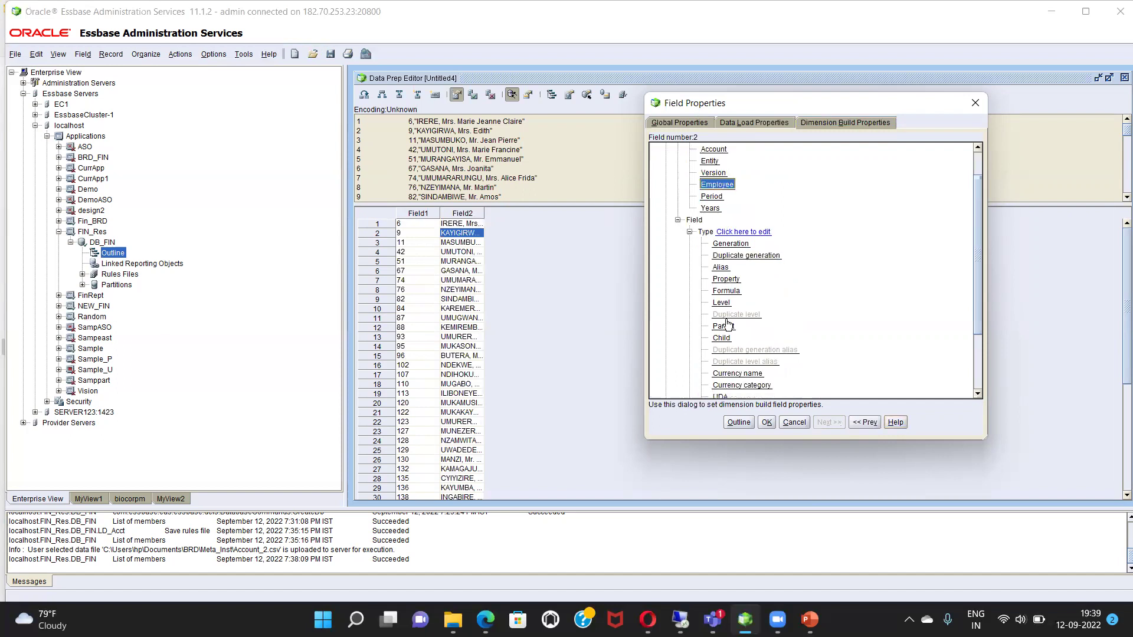
left_click(719, 268)
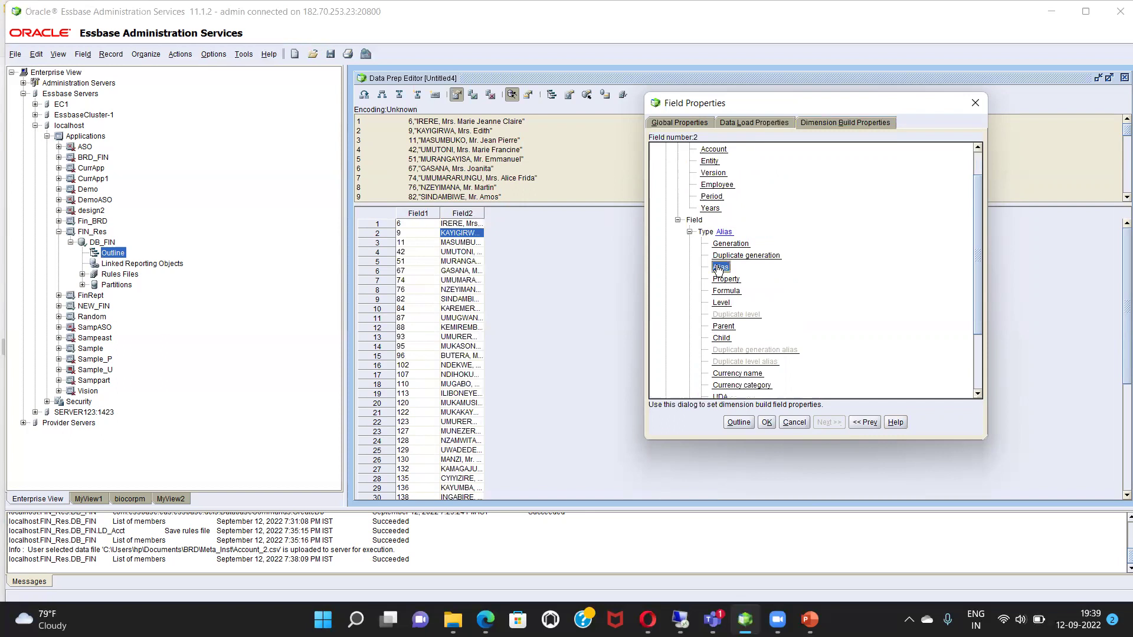
scroll(834, 313, "down", 3)
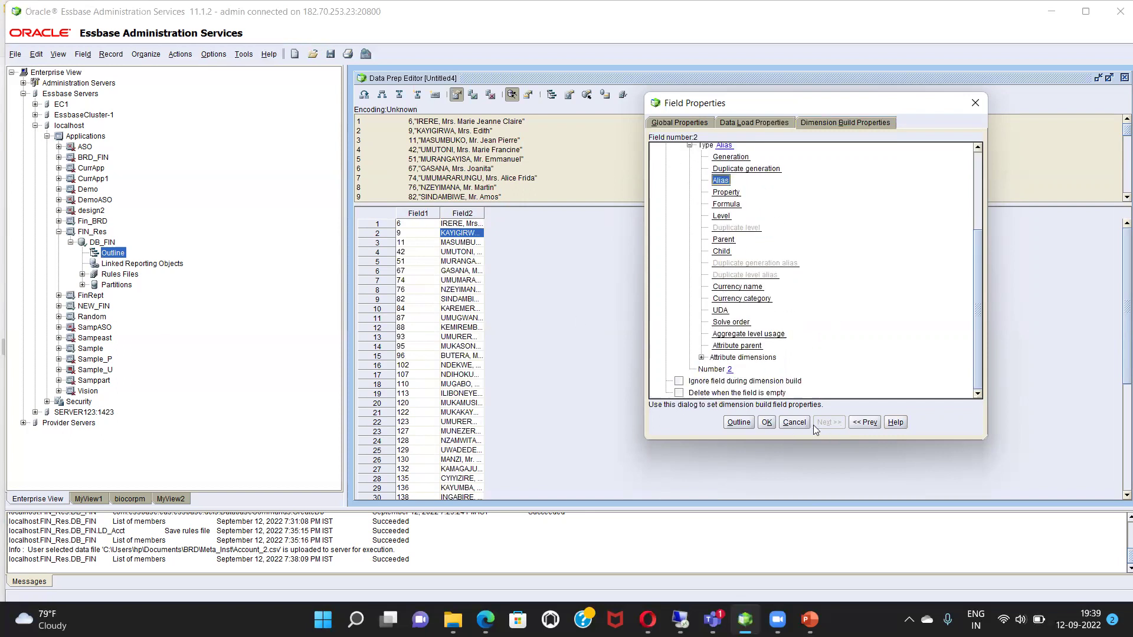
left_click(861, 422)
scroll(739, 303, "down", 4)
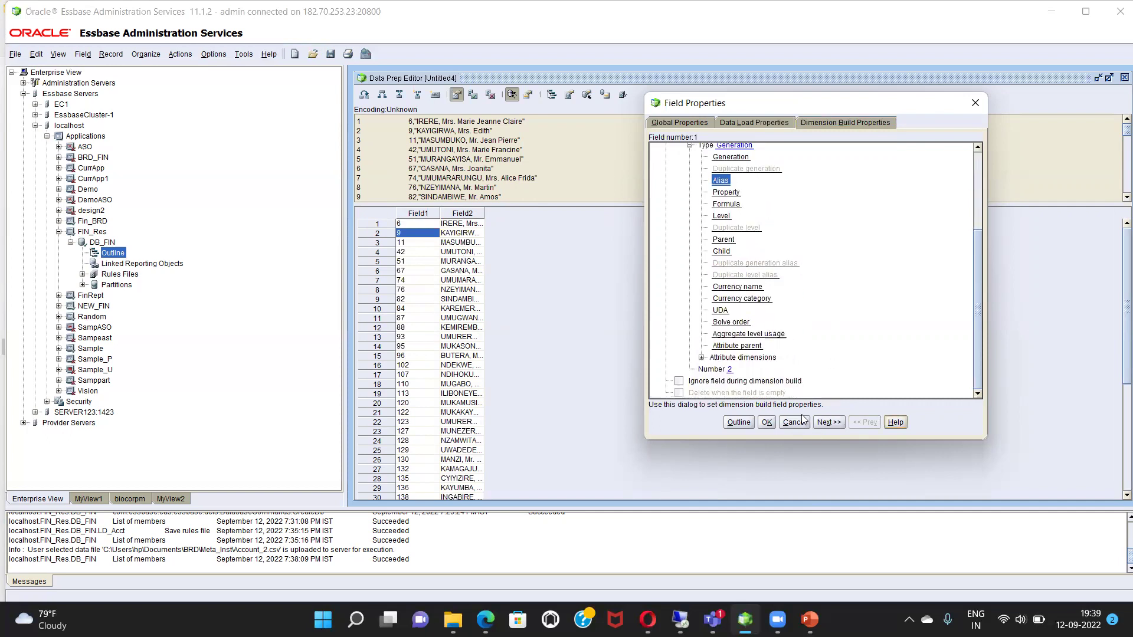
left_click(765, 422)
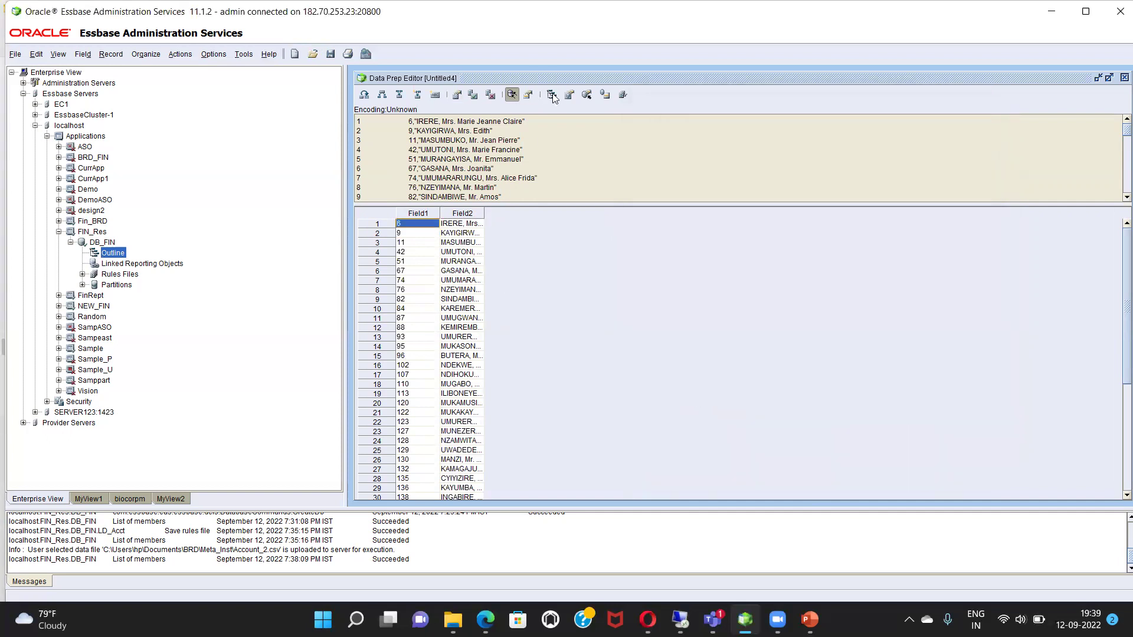
Step: Switch the rules file to the dimension build field view and validate it
left_click(457, 96)
left_click(731, 145)
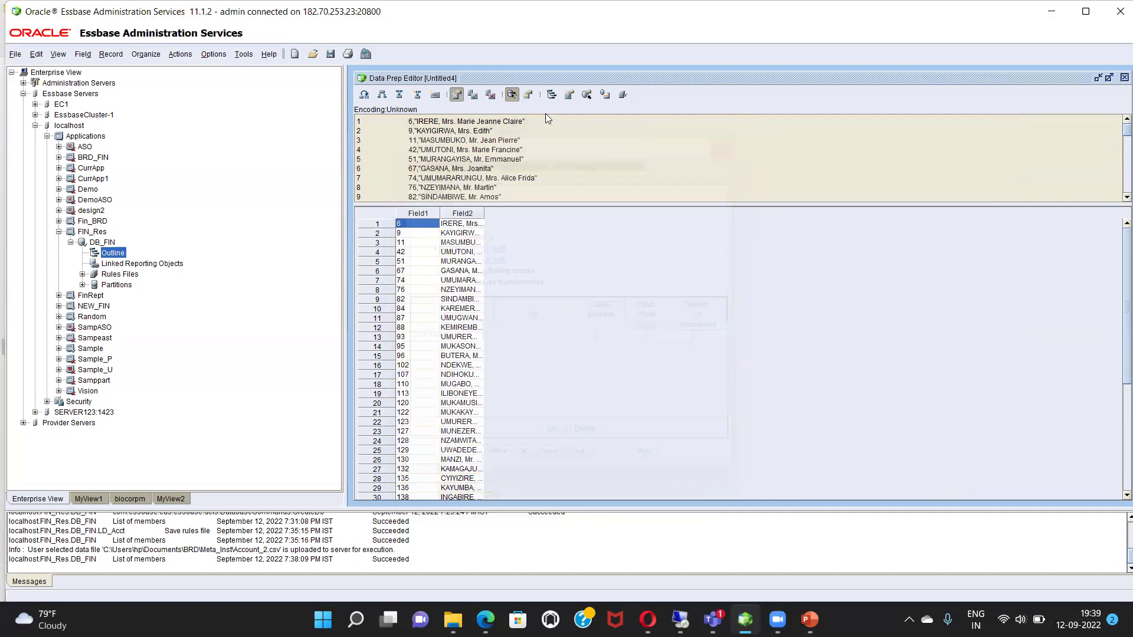
left_click(528, 96)
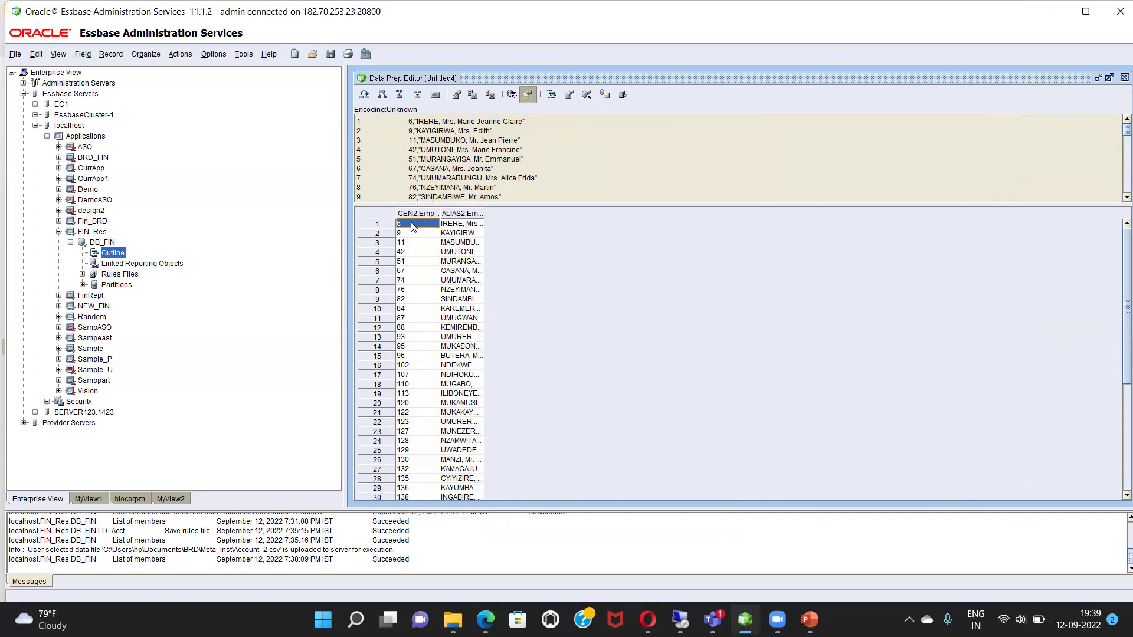
left_click(621, 94)
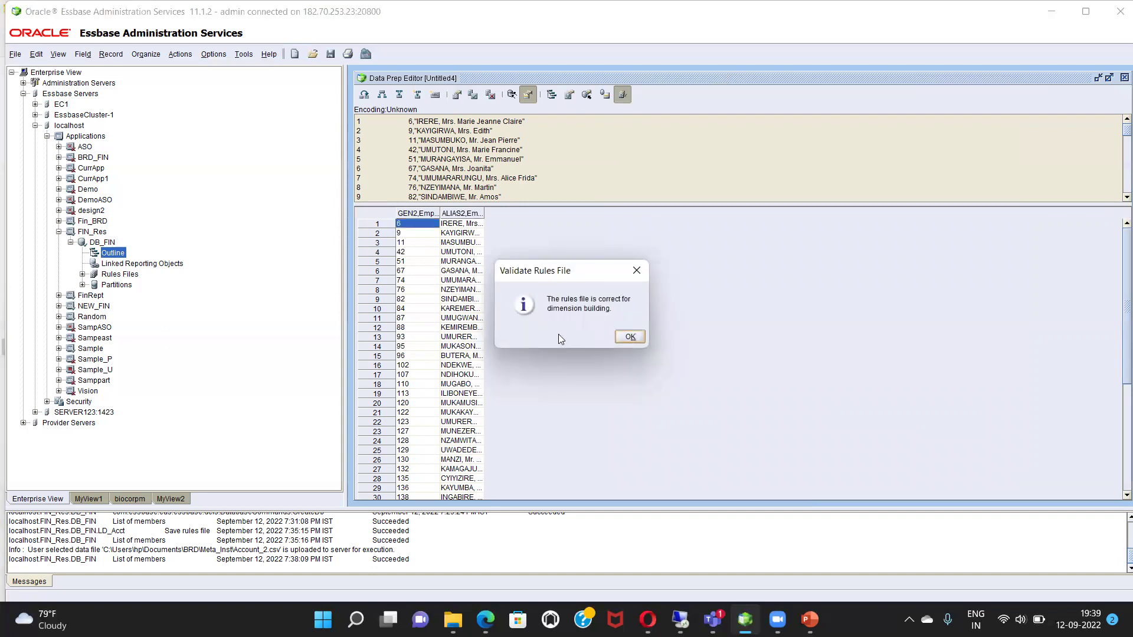
left_click(636, 338)
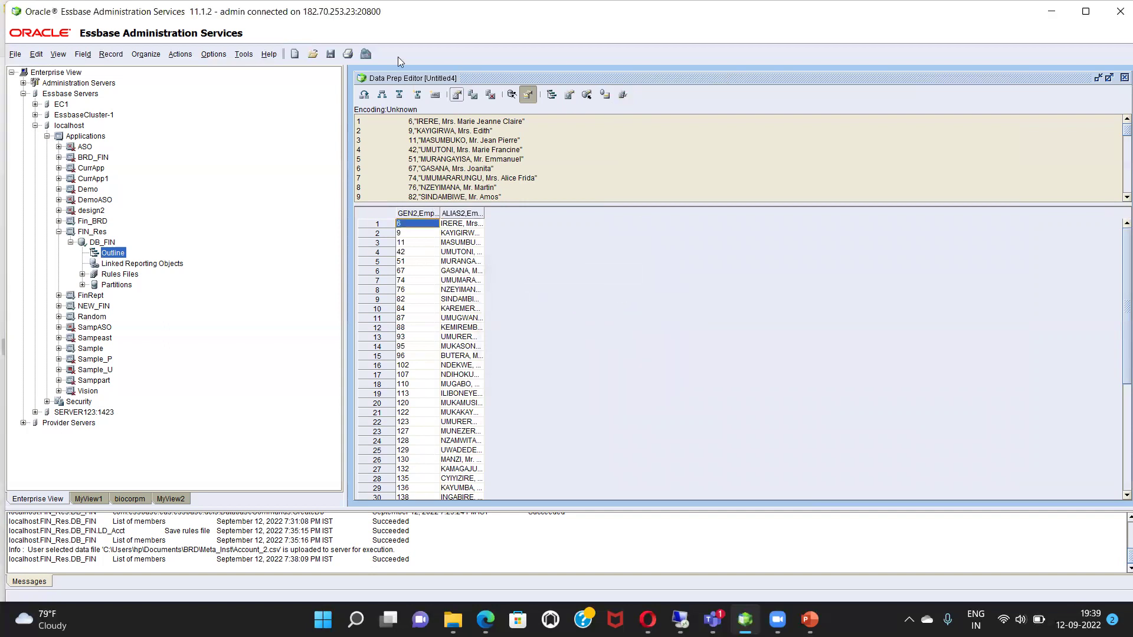
Step: Save the rules file as LD_Emp in the DB_FIN database on the Essbase server
left_click(330, 55)
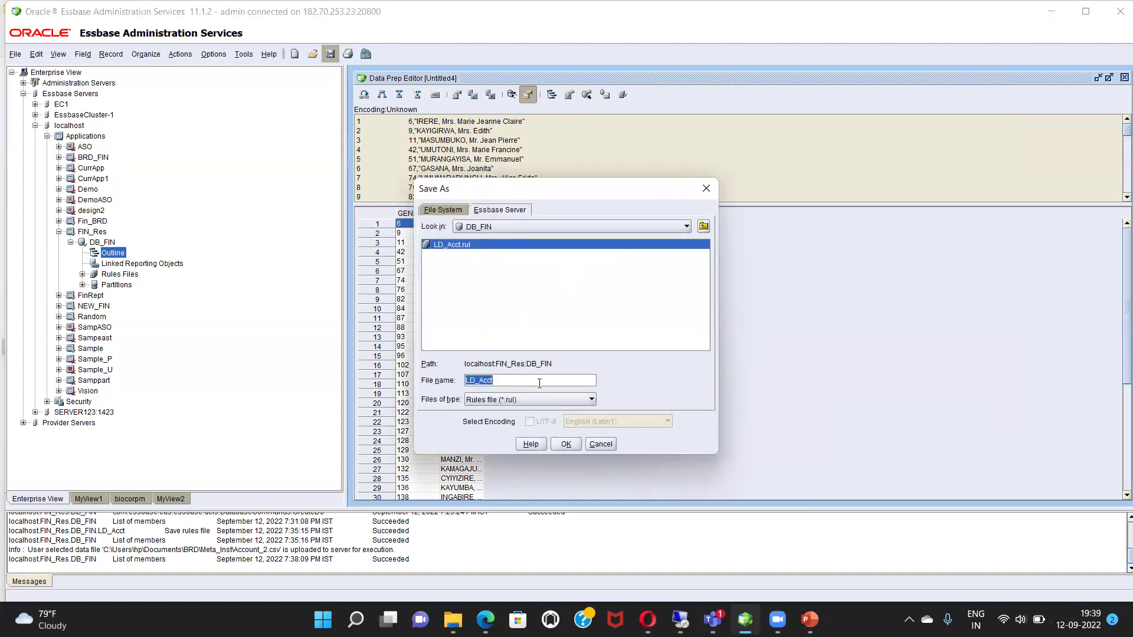
left_click(501, 380)
type("Emp")
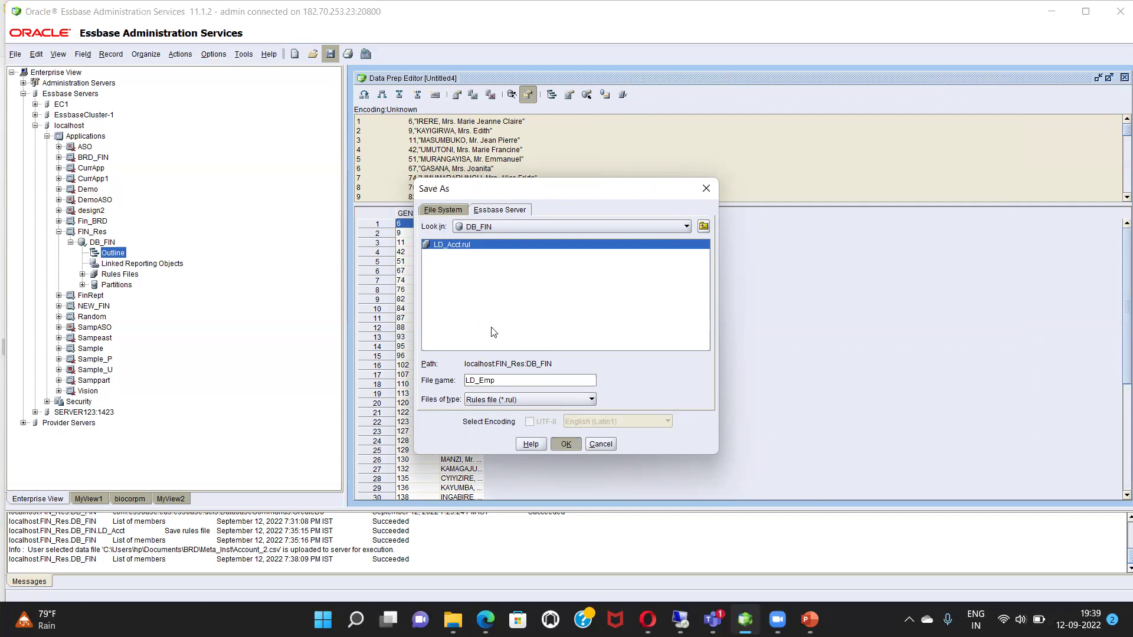
key("Return")
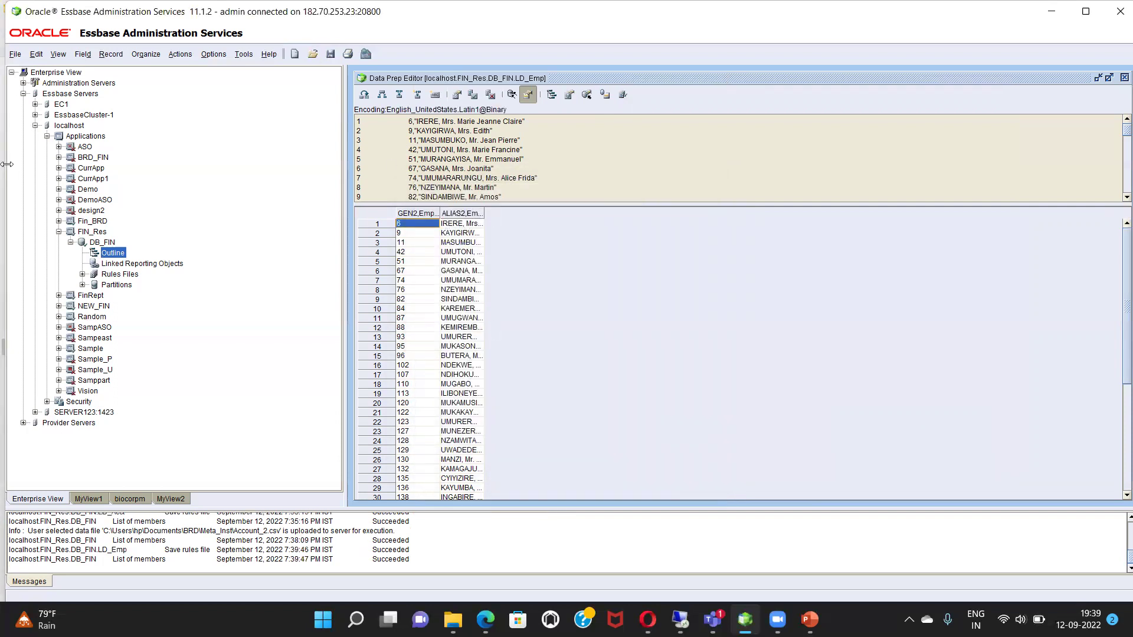
Step: Start a data load for the DB_FIN database with the mode set to Build only
left_click(102, 243)
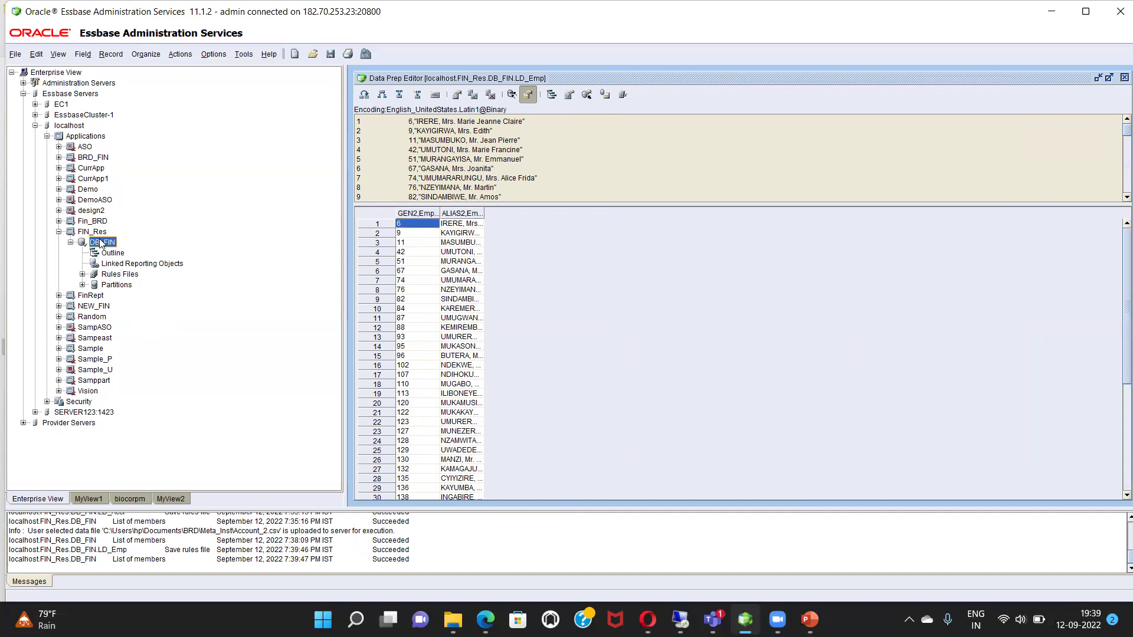
right_click(102, 243)
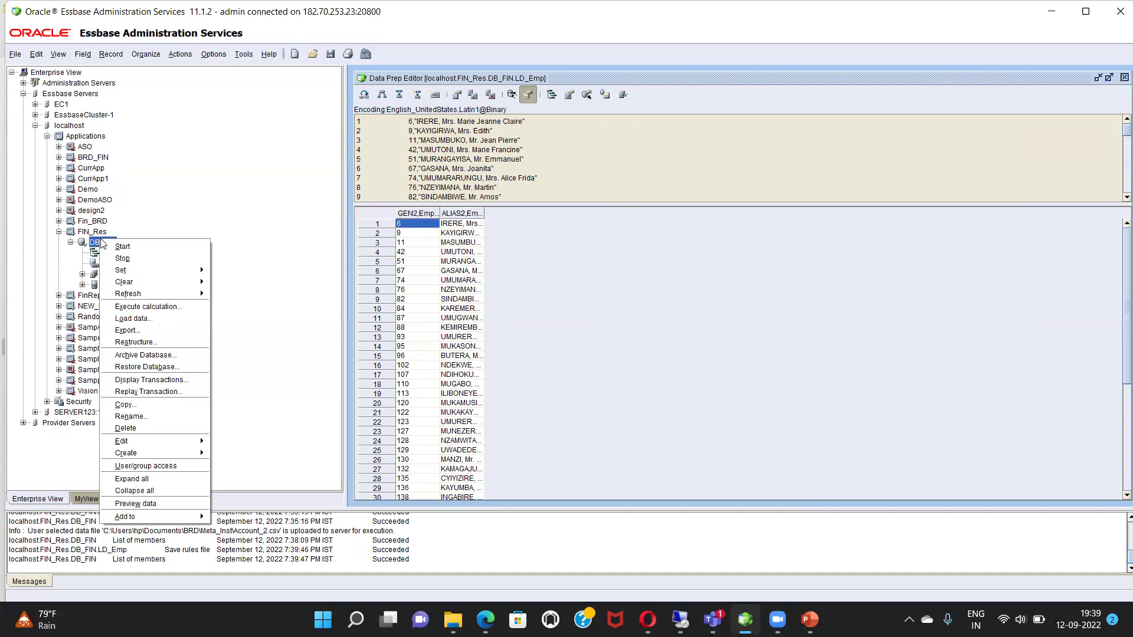
left_click(165, 321)
left_click(431, 193)
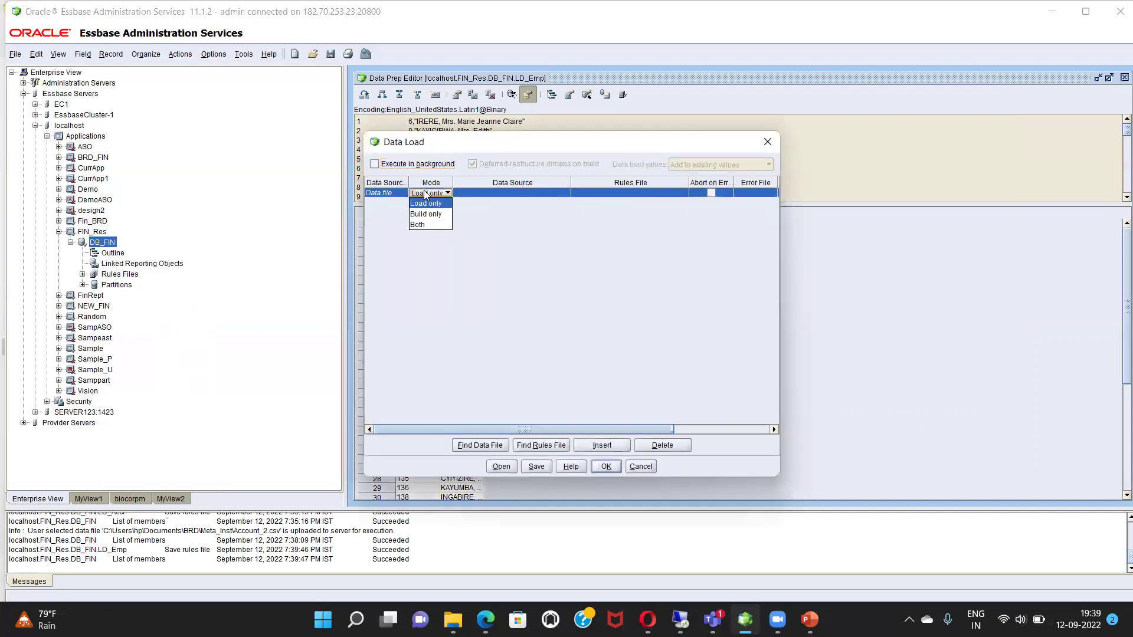
left_click(435, 215)
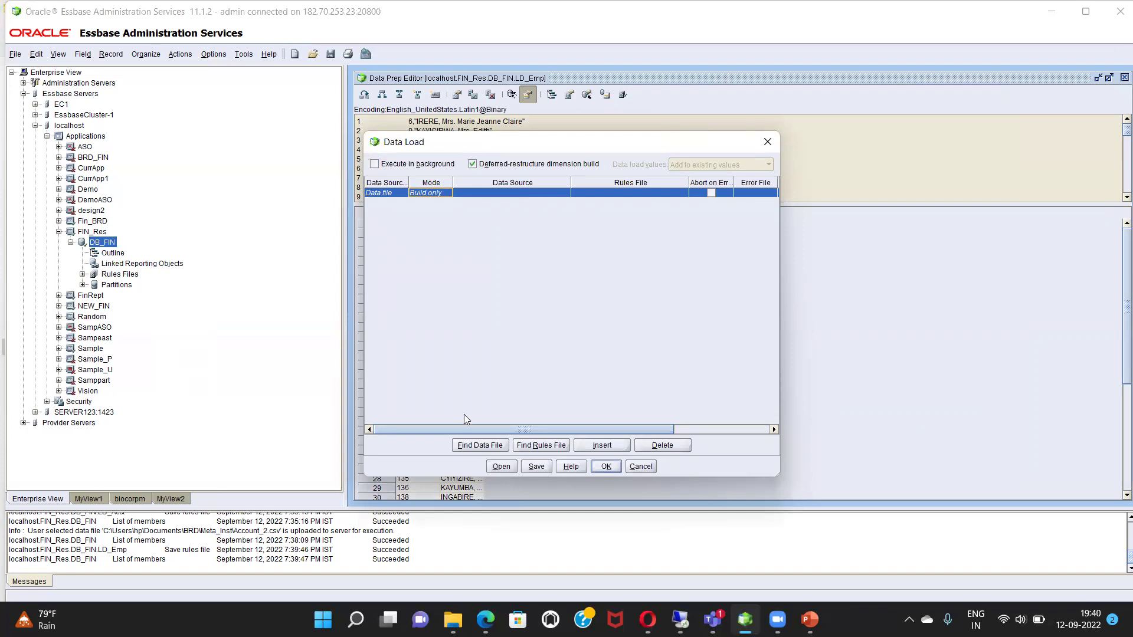
Step: Choose the CSV file emp_2.csv from the local Meta_Inst folder as the load's data source
left_click(468, 447)
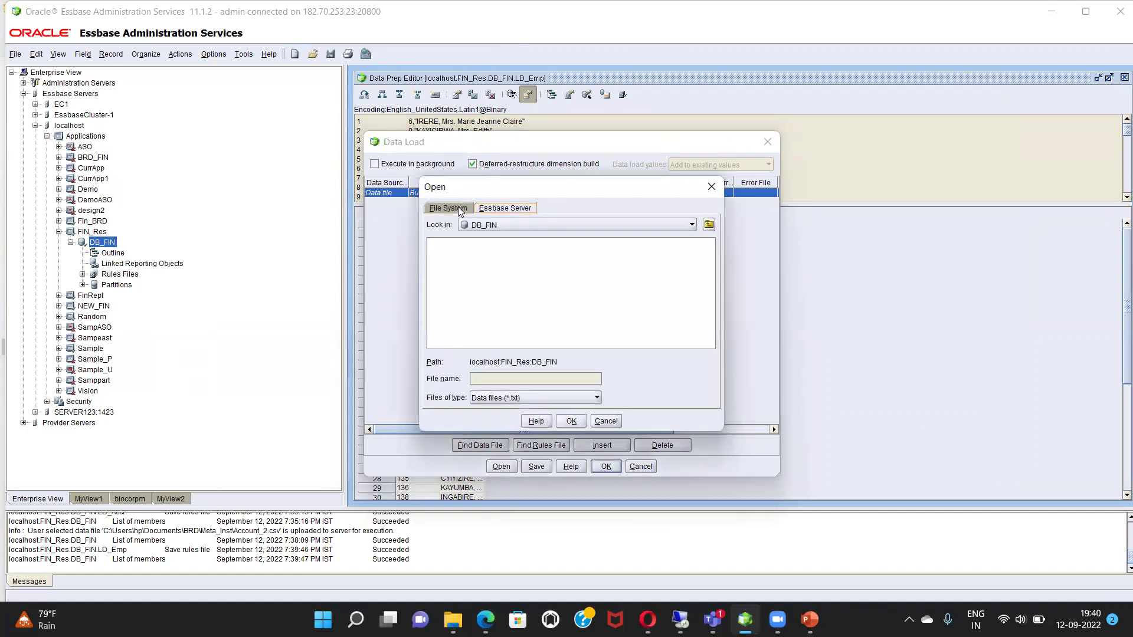
left_click(458, 206)
left_click(544, 394)
left_click(490, 439)
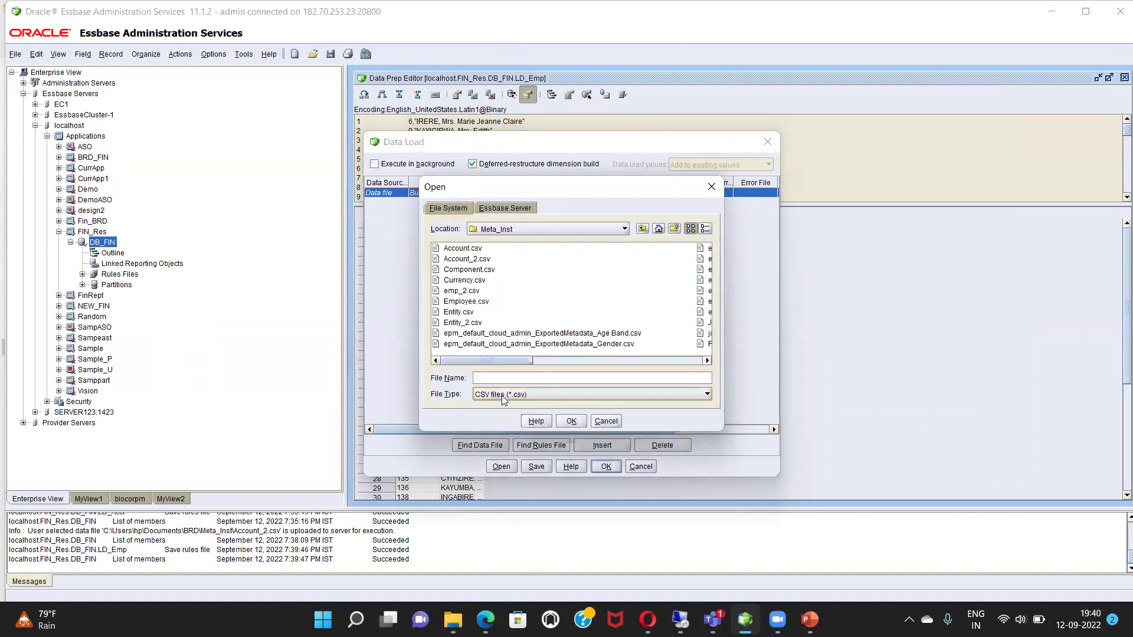
left_click(459, 291)
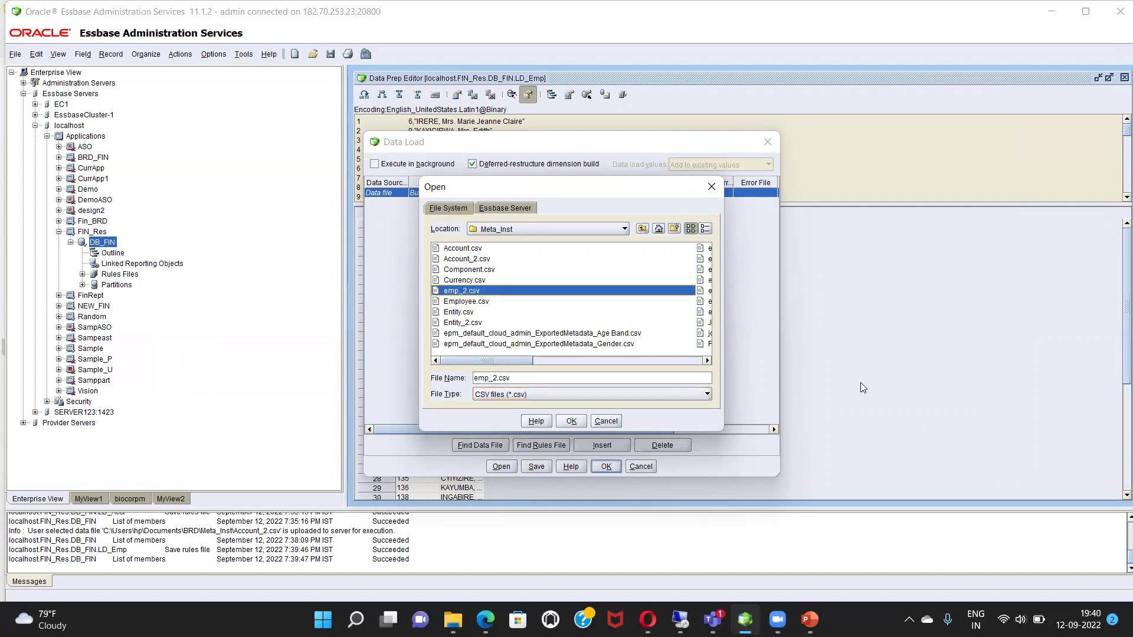
left_click(568, 422)
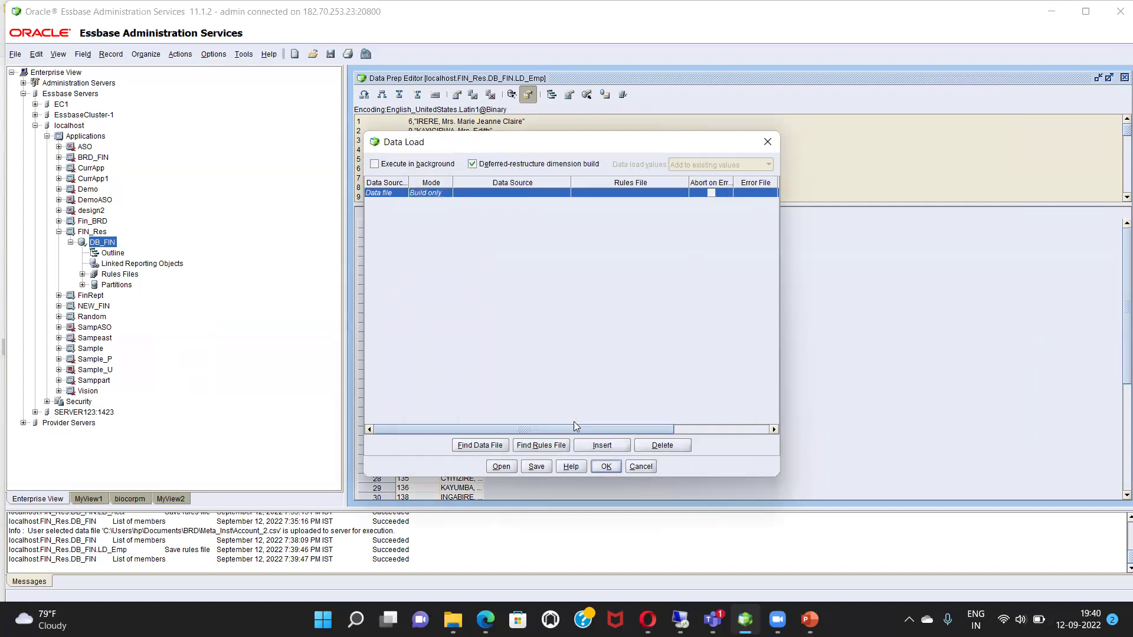
Step: Assign the LD_Emp.rul rules file to the load, run the Employee dimension build and close the load dialog
left_click(535, 445)
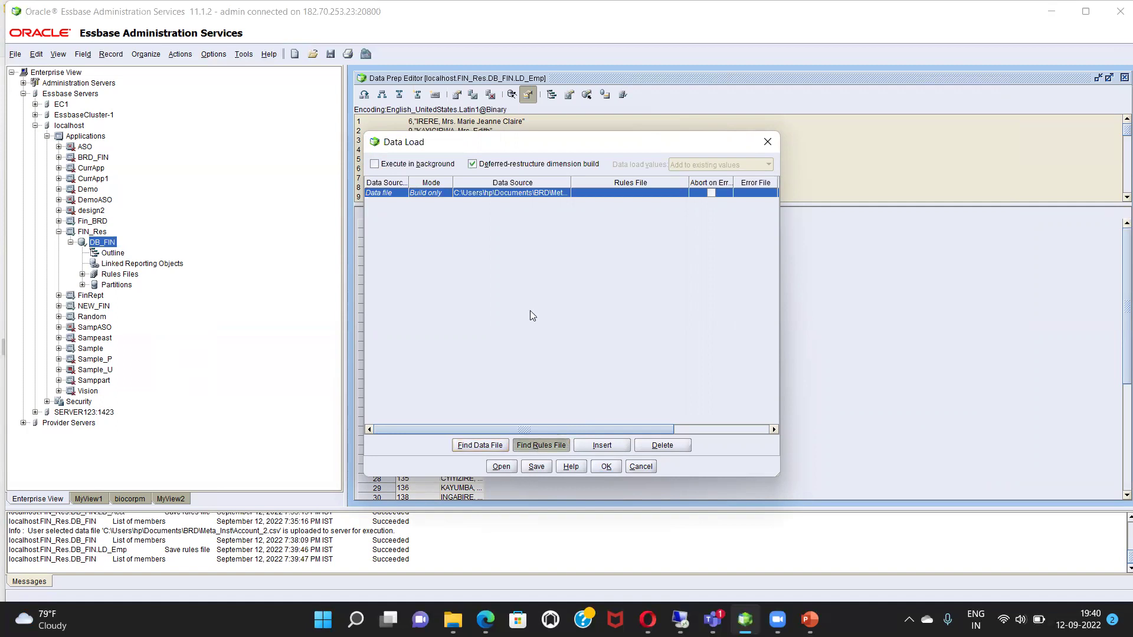
left_click(466, 254)
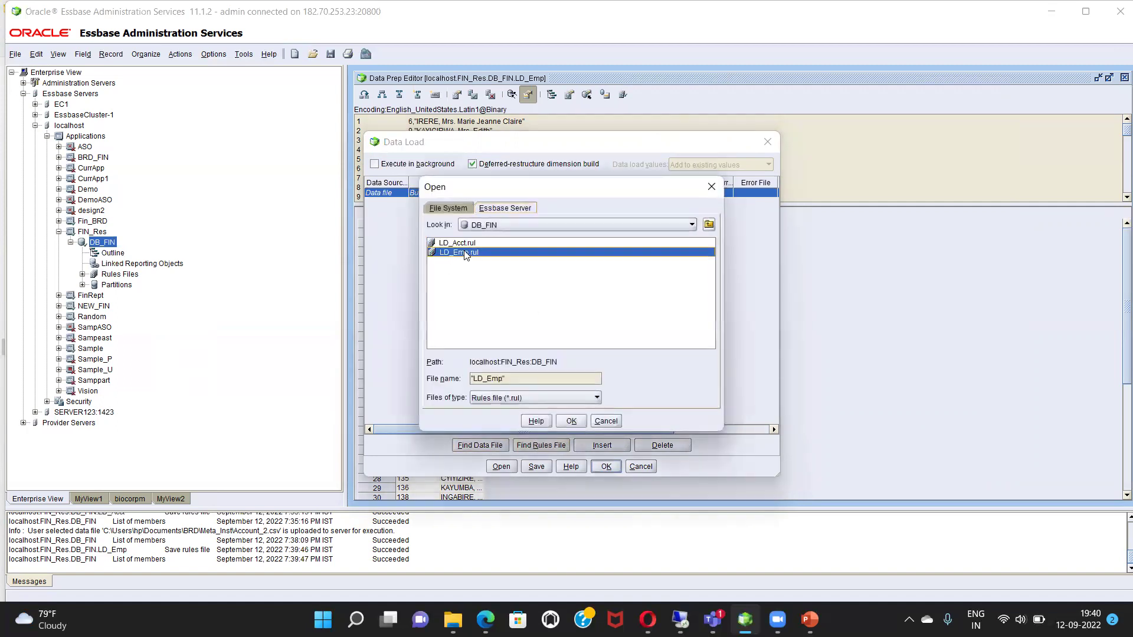
left_click(565, 419)
left_click(605, 467)
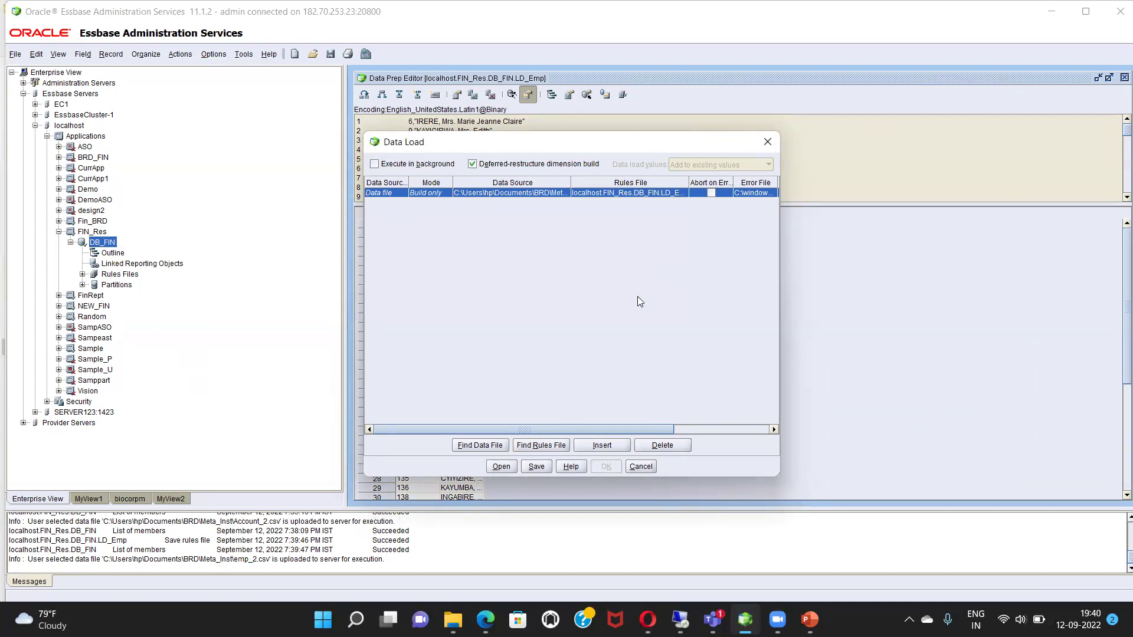
left_click(713, 168)
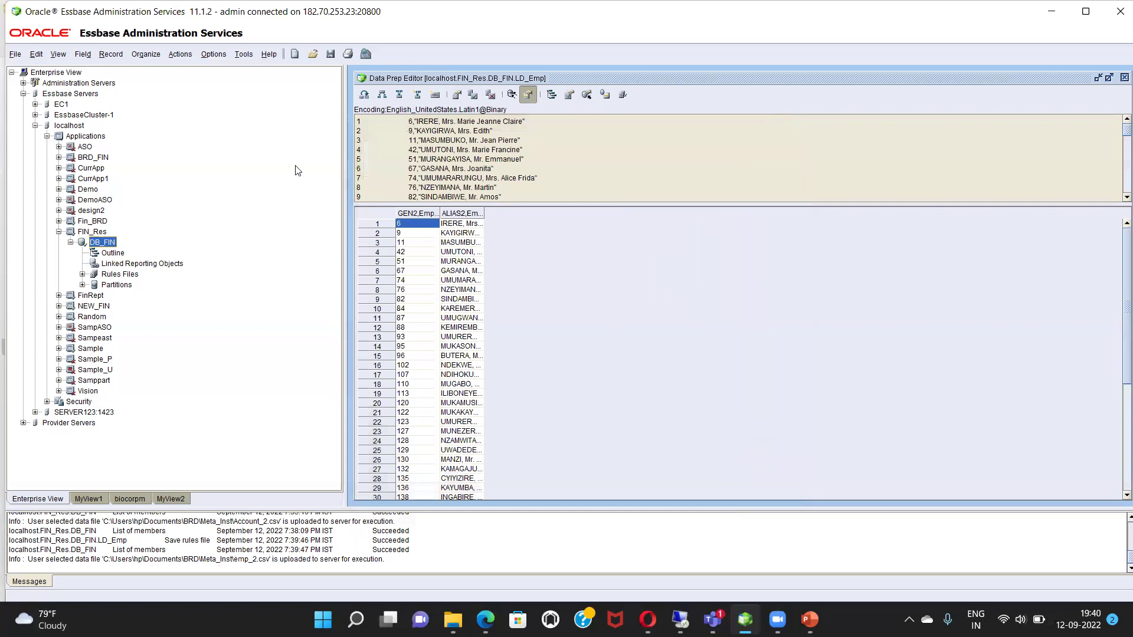
Step: Open the DB_FIN outline and try to save its pending changes
left_click(112, 255)
double_click(112, 258)
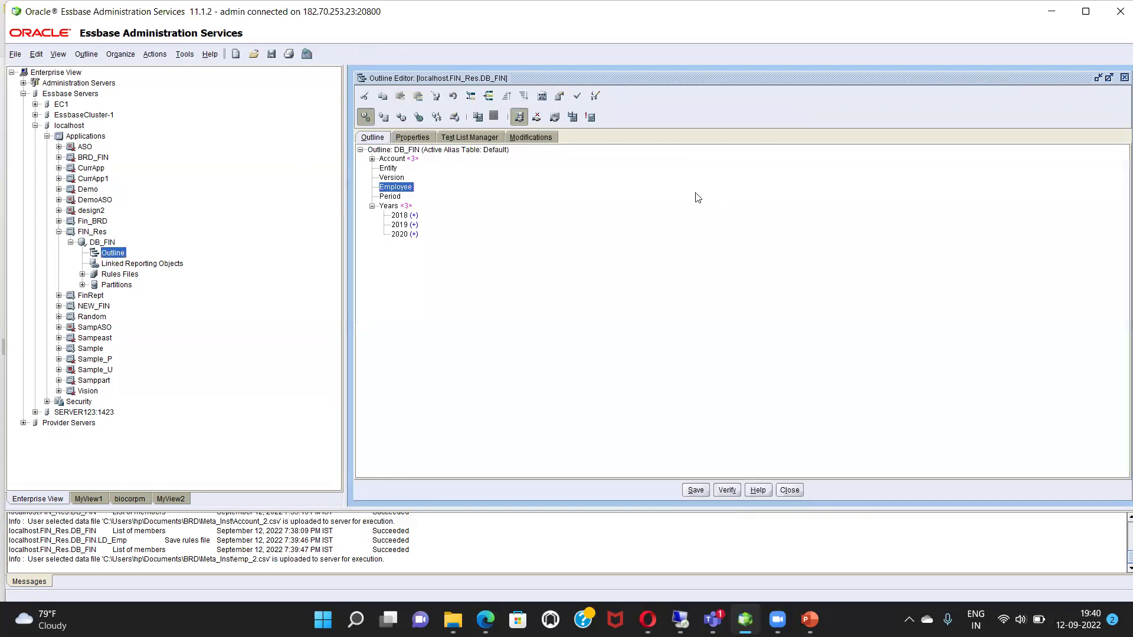
left_click(1124, 77)
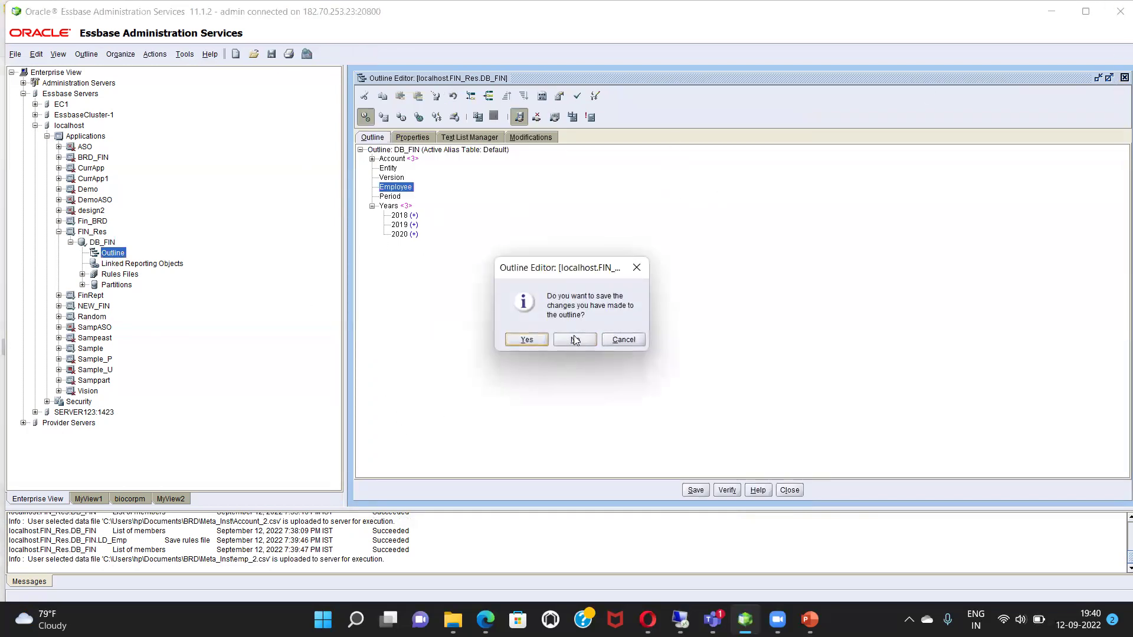
left_click(625, 339)
left_click(695, 490)
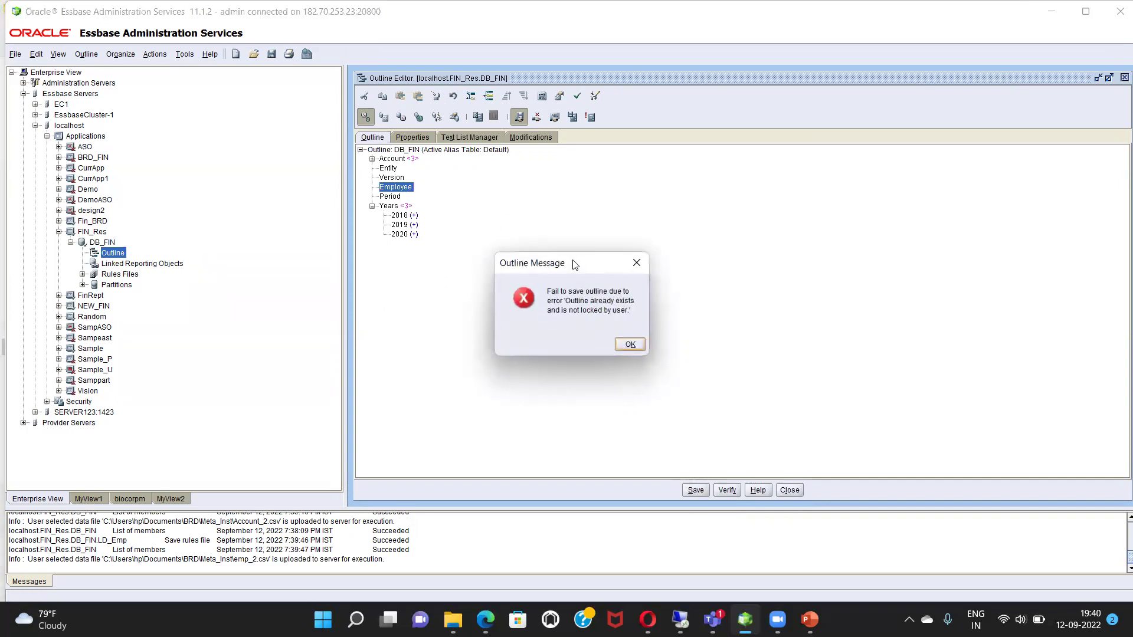
left_click(630, 346)
Step: Close the open DB_FIN outline editor, trying to save its pending changes on closing
left_click(1124, 78)
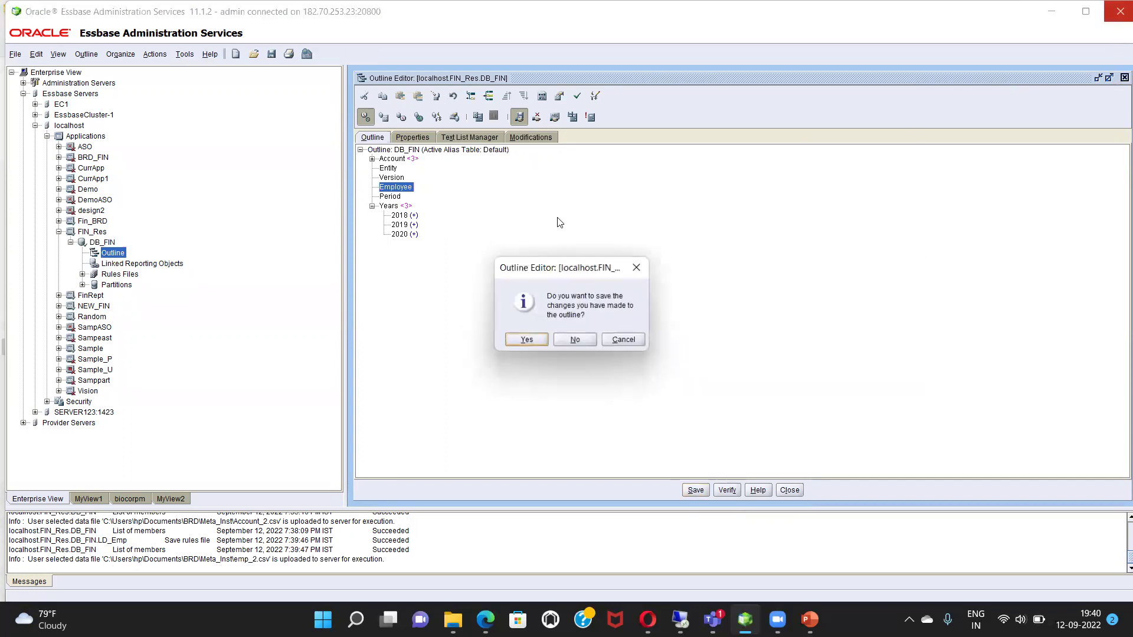
left_click(525, 340)
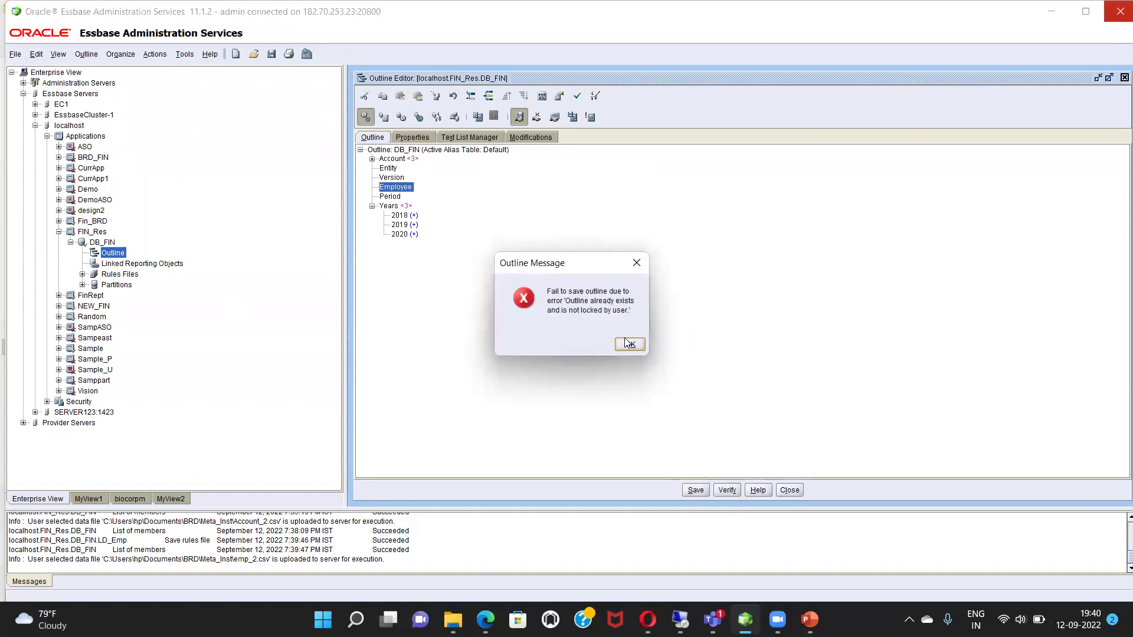
left_click(628, 344)
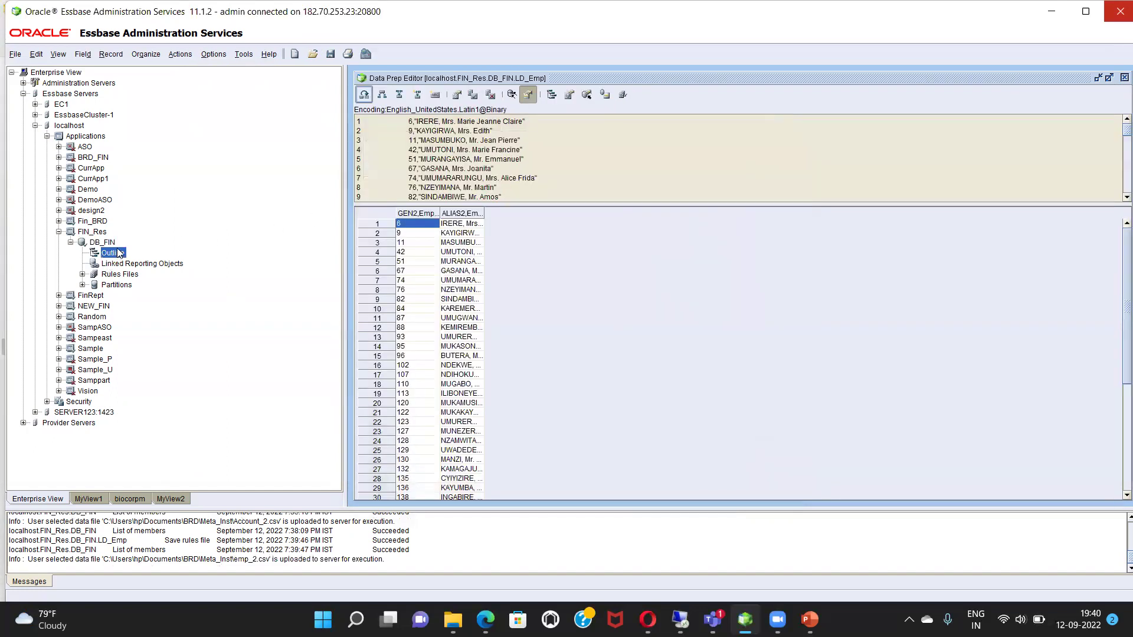
Step: Reopen the DB_FIN outline and expand the Employee dimension to review its loaded members and their aliases
double_click(118, 253)
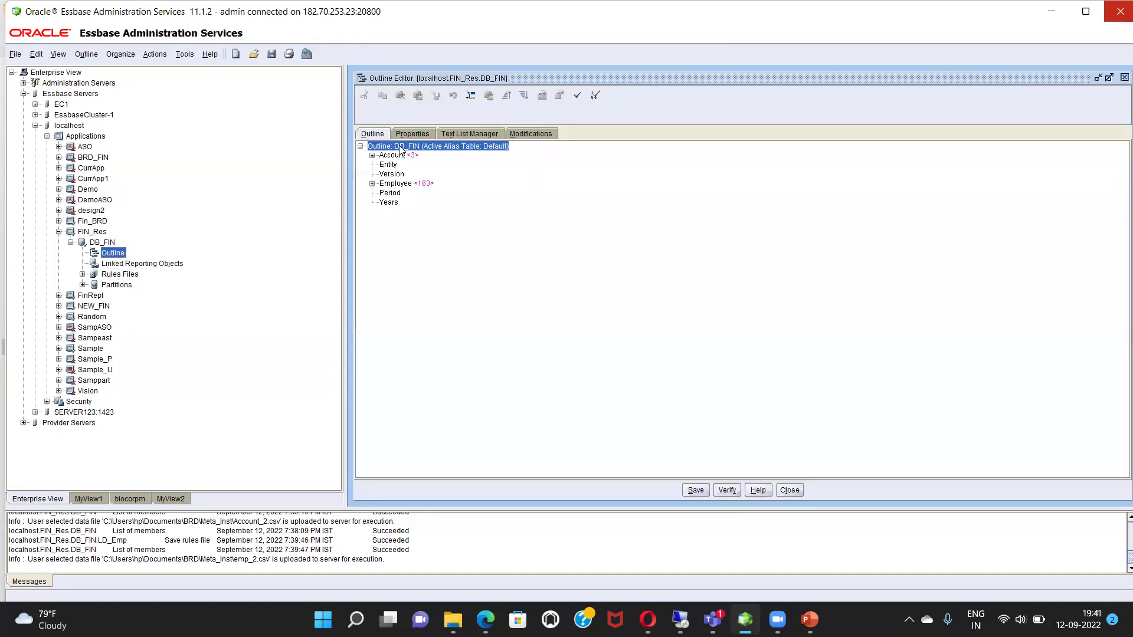
left_click(373, 184)
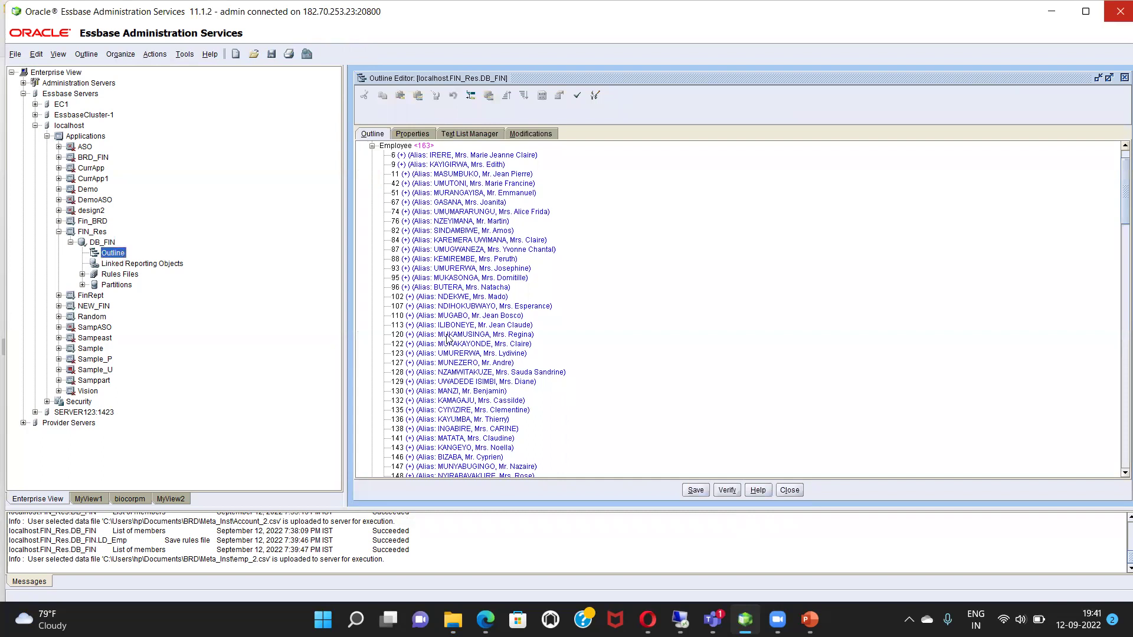
scroll(490, 328, "down", 1)
scroll(555, 359, "down", 3)
scroll(537, 358, "down", 1)
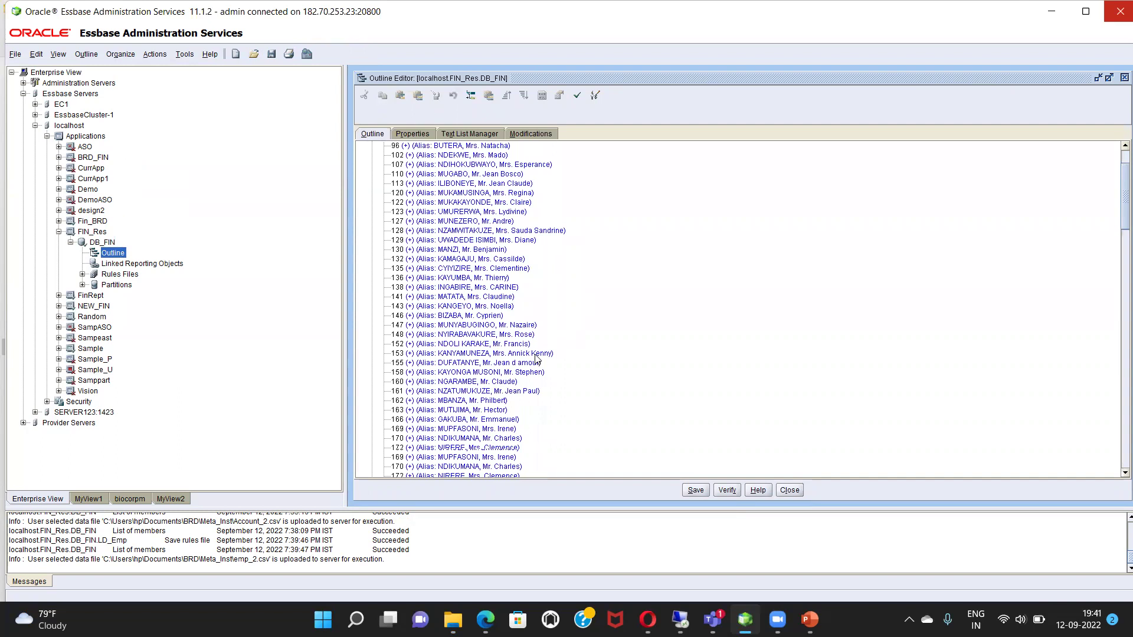
scroll(537, 358, "down", 3)
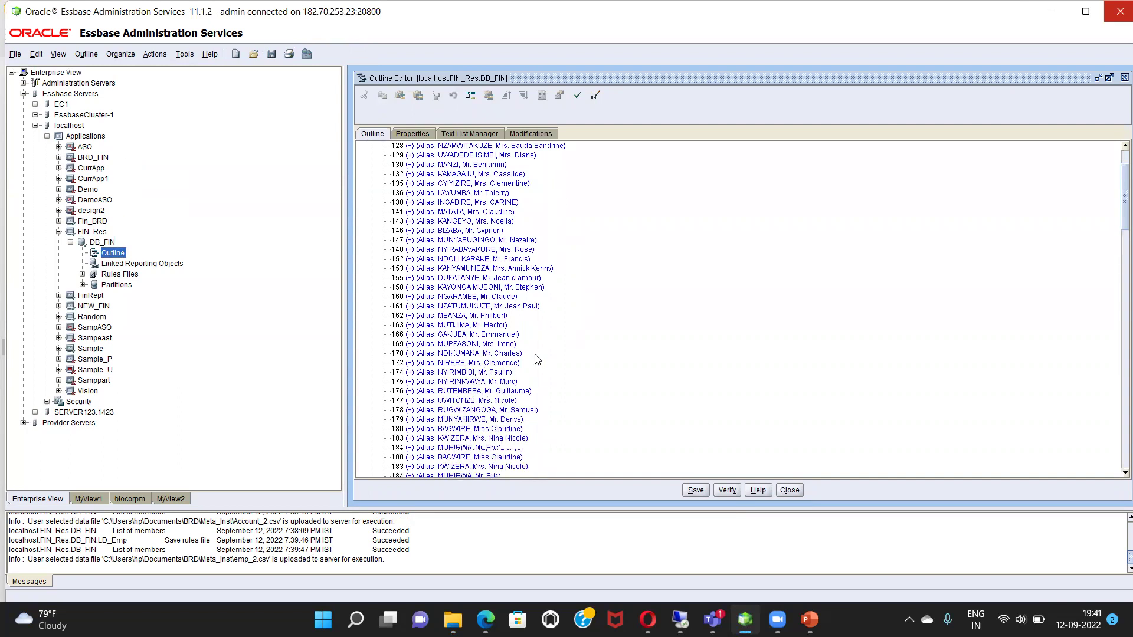
scroll(537, 358, "down", 1)
scroll(537, 358, "down", 1)
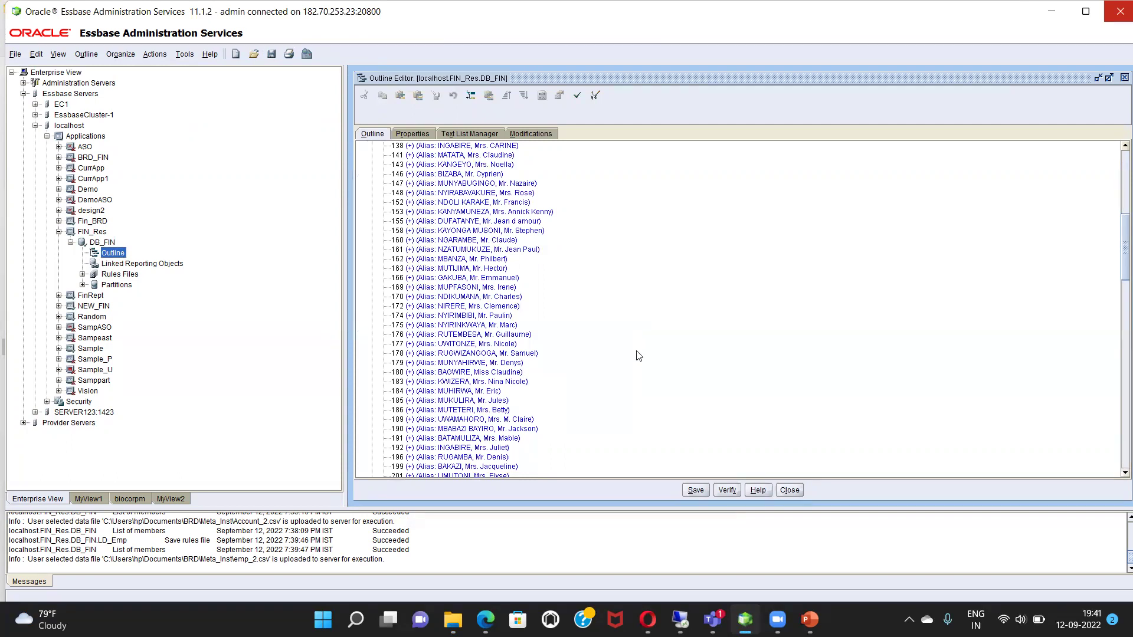
mouse_move(778, 620)
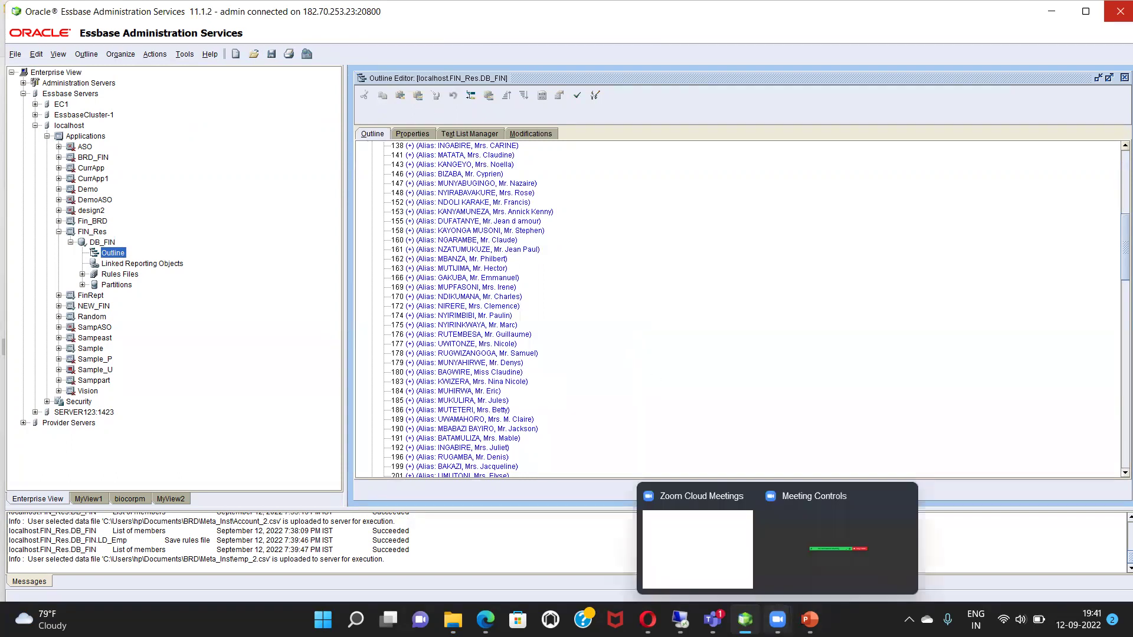